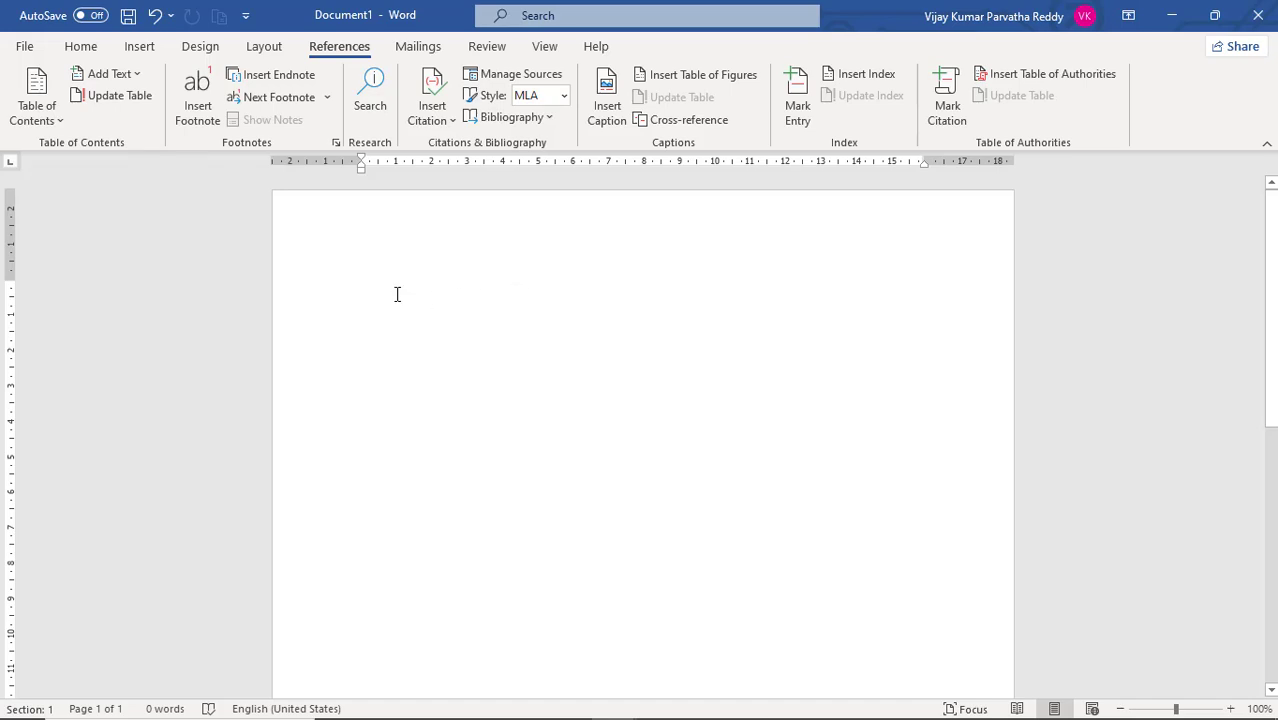
text(=)
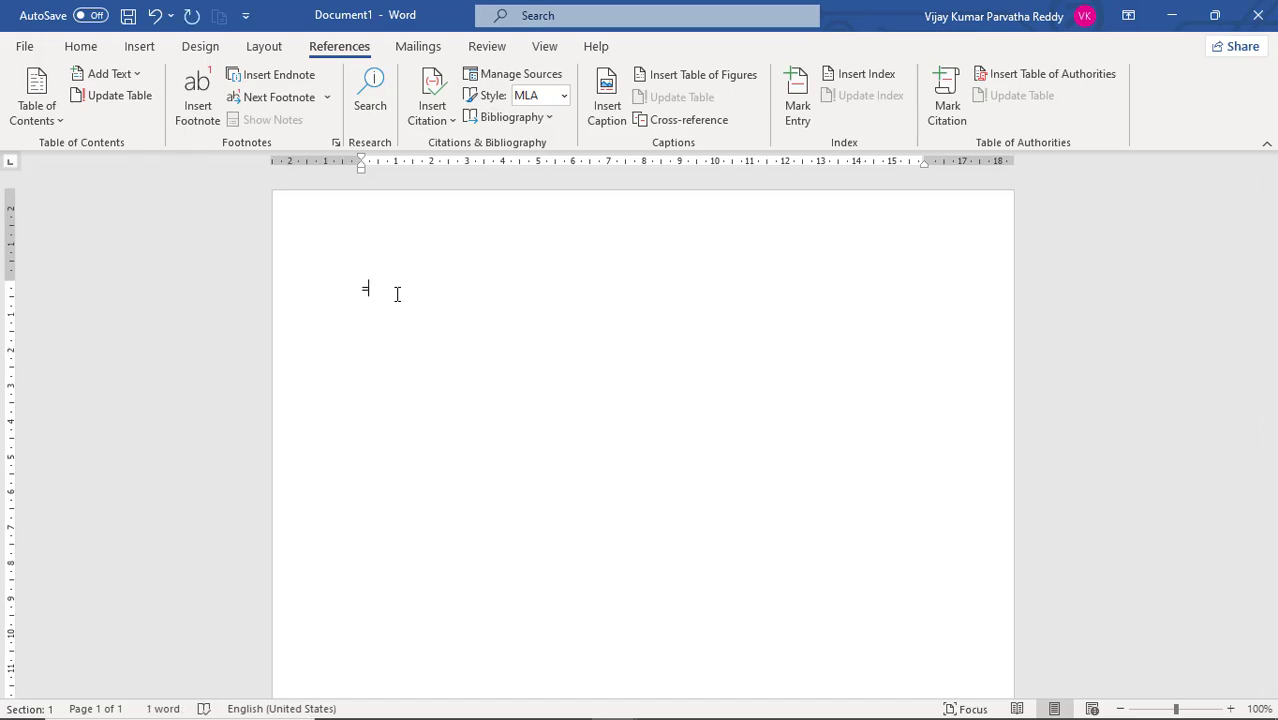
key(BackSpace)
text(t)
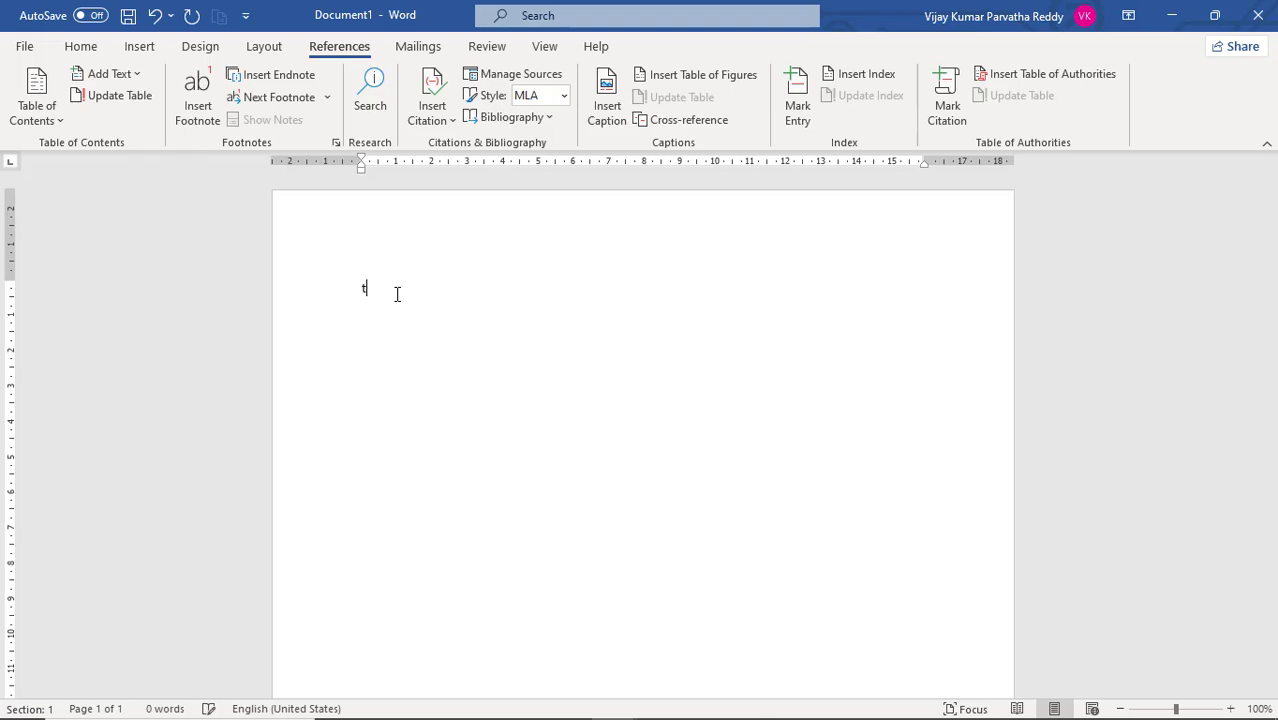
text(hskdfjaksd jfaskldfj)
key(ctrl+a)
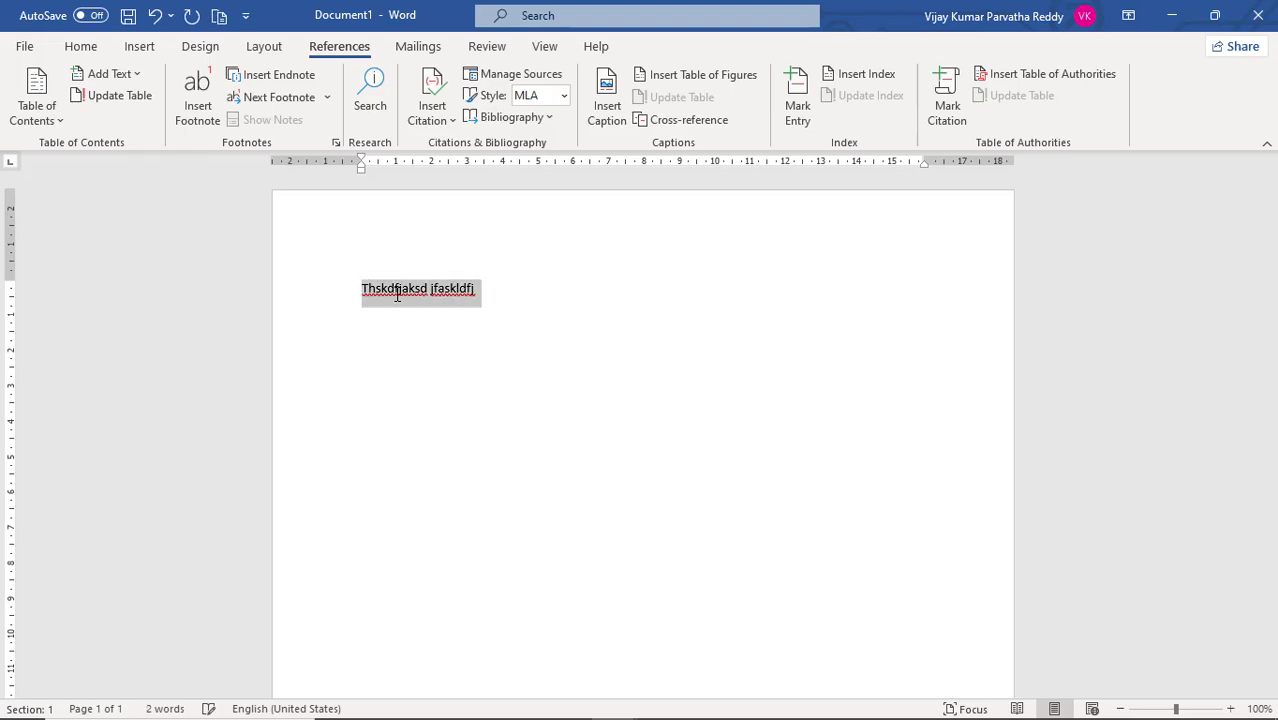
key(BackSpace)
- Generate sample paragraphs in the blank document with the =rand() function
text(=ra)
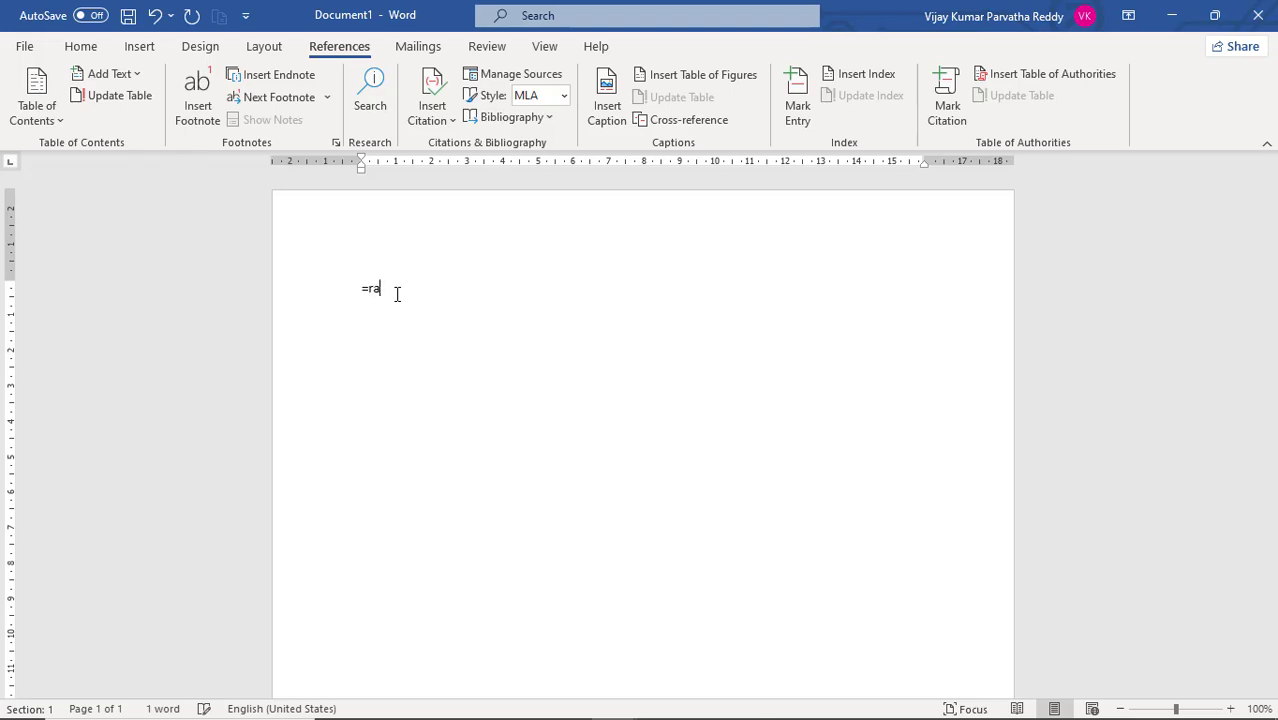
text(nd())
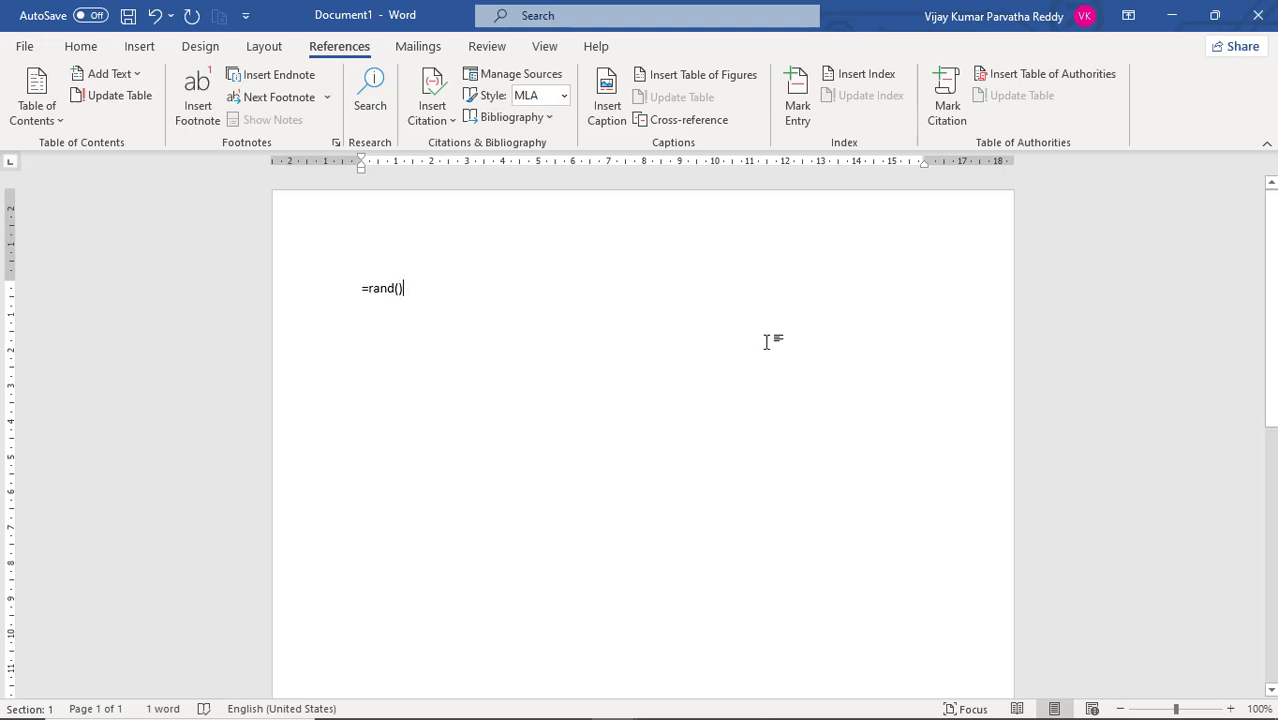
key(Return)
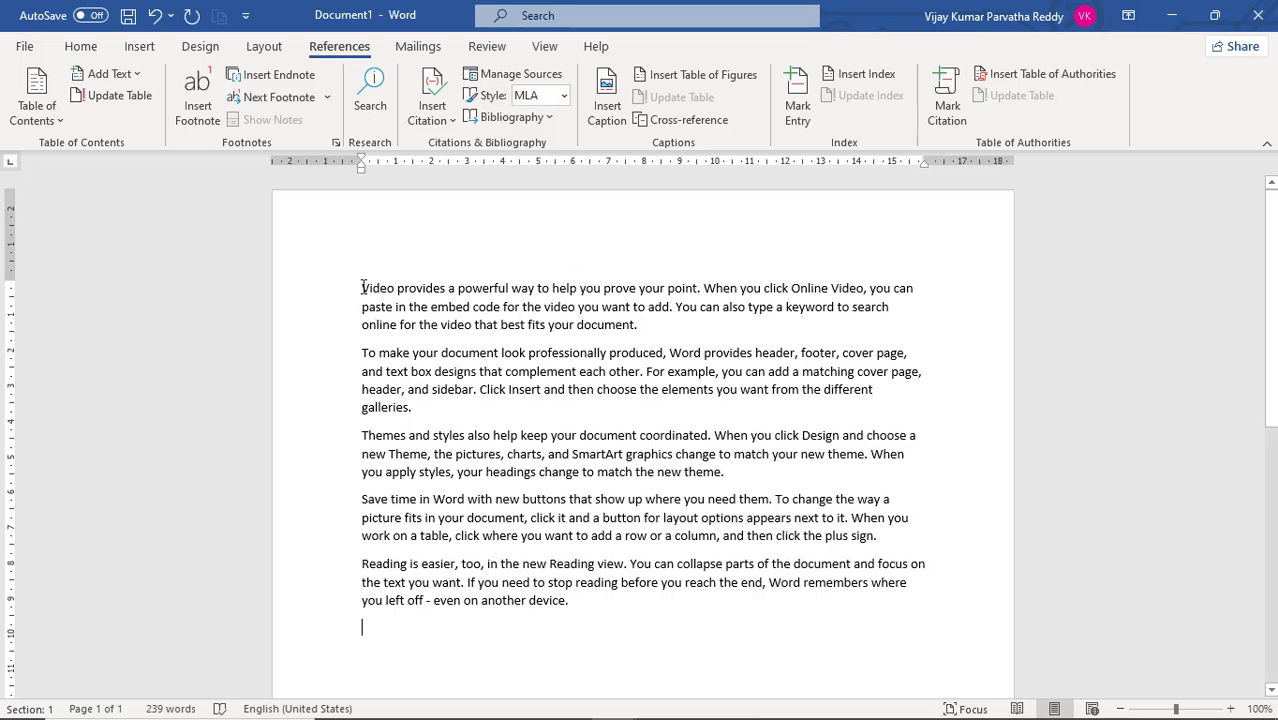
- Duplicate all the sample paragraphs below the original text, leaving an empty line between the two blocks
drag(362, 288, 590, 593)
key(ctrl+c)
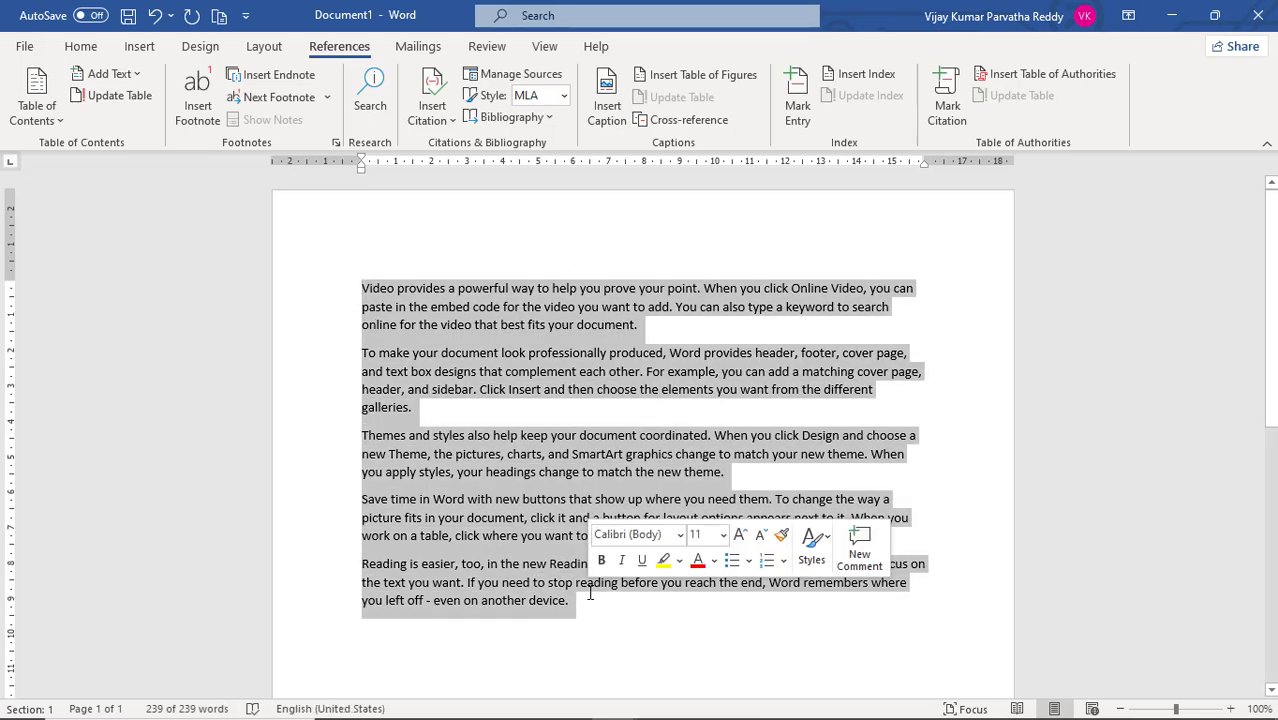
scroll(579, 607, down, 2)
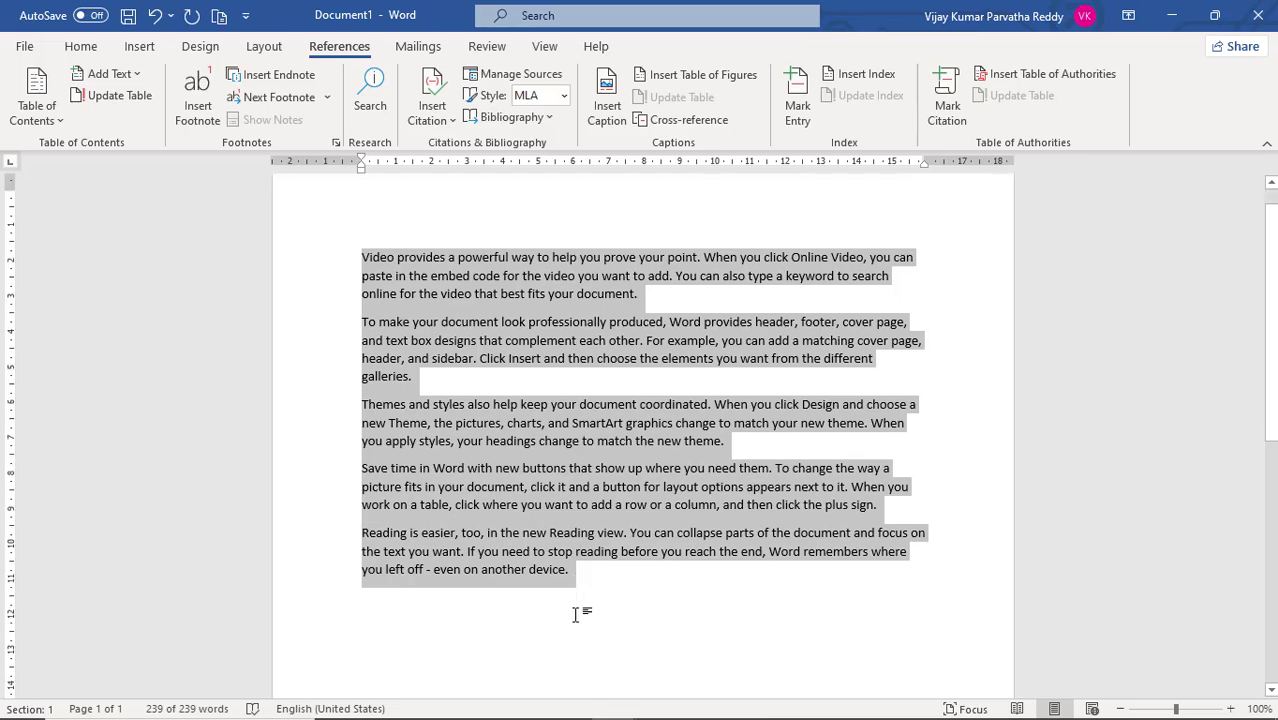
click(426, 541)
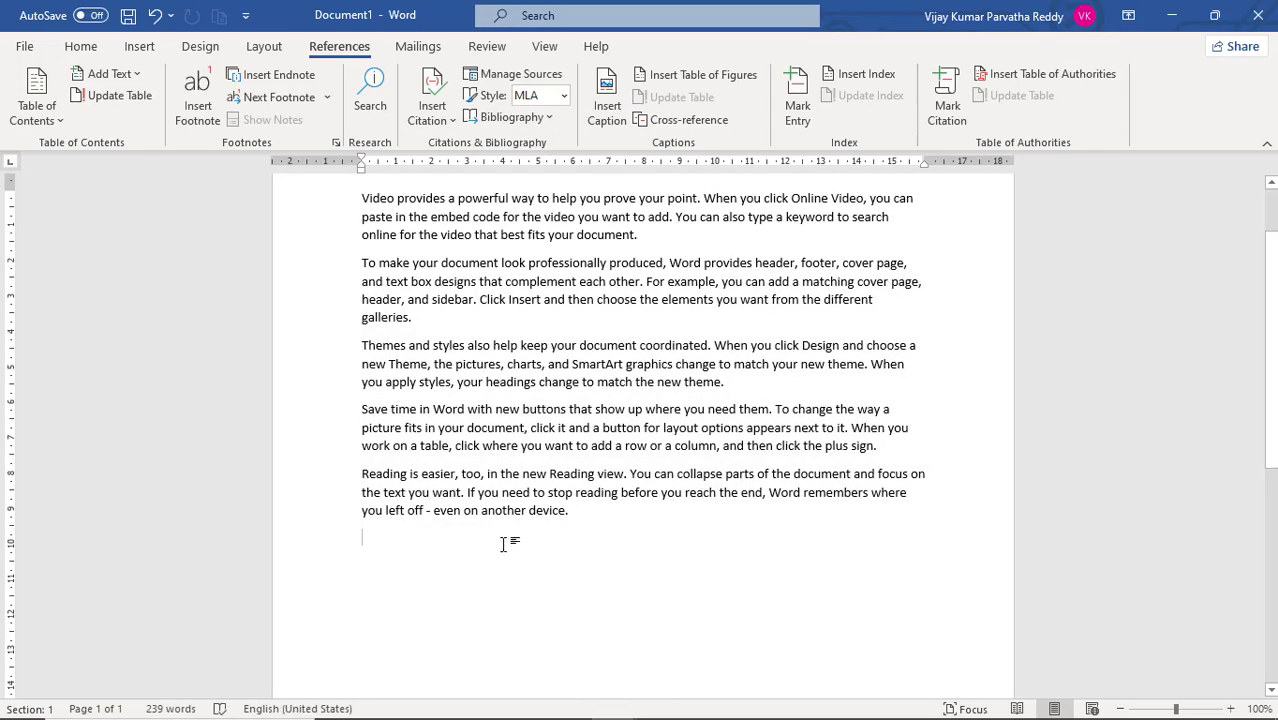
key(Return)
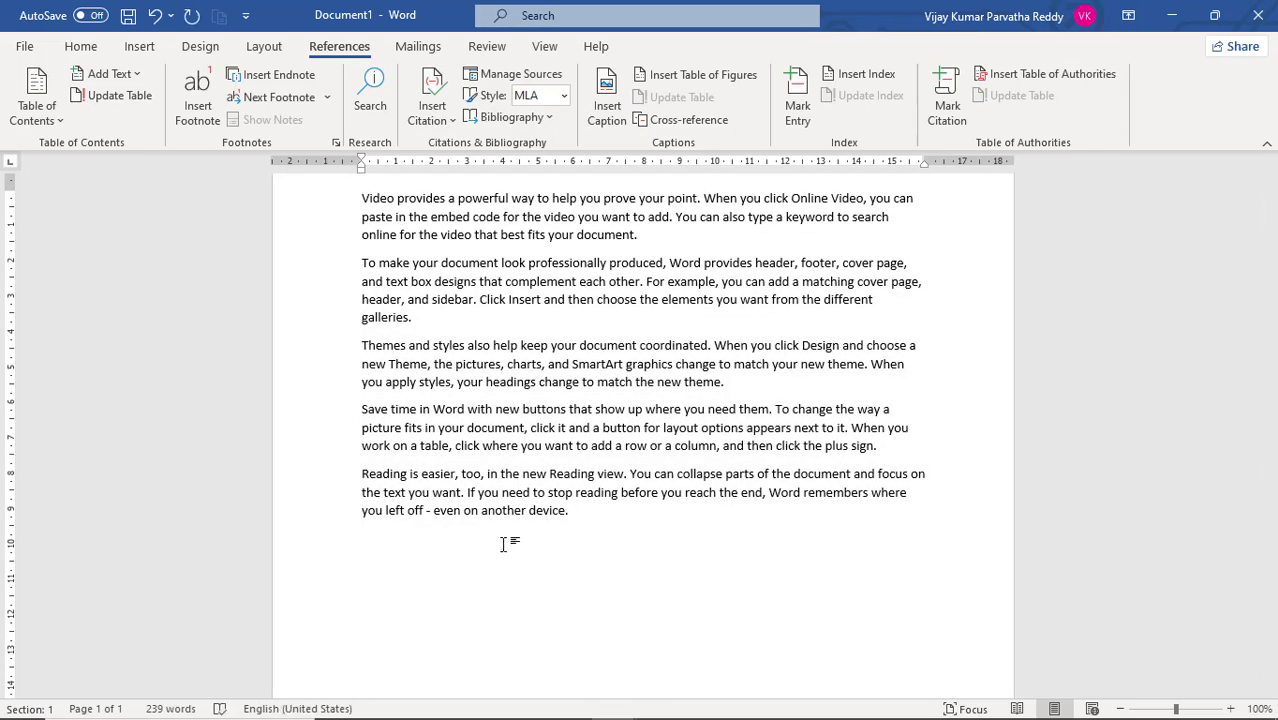
key(ctrl+v)
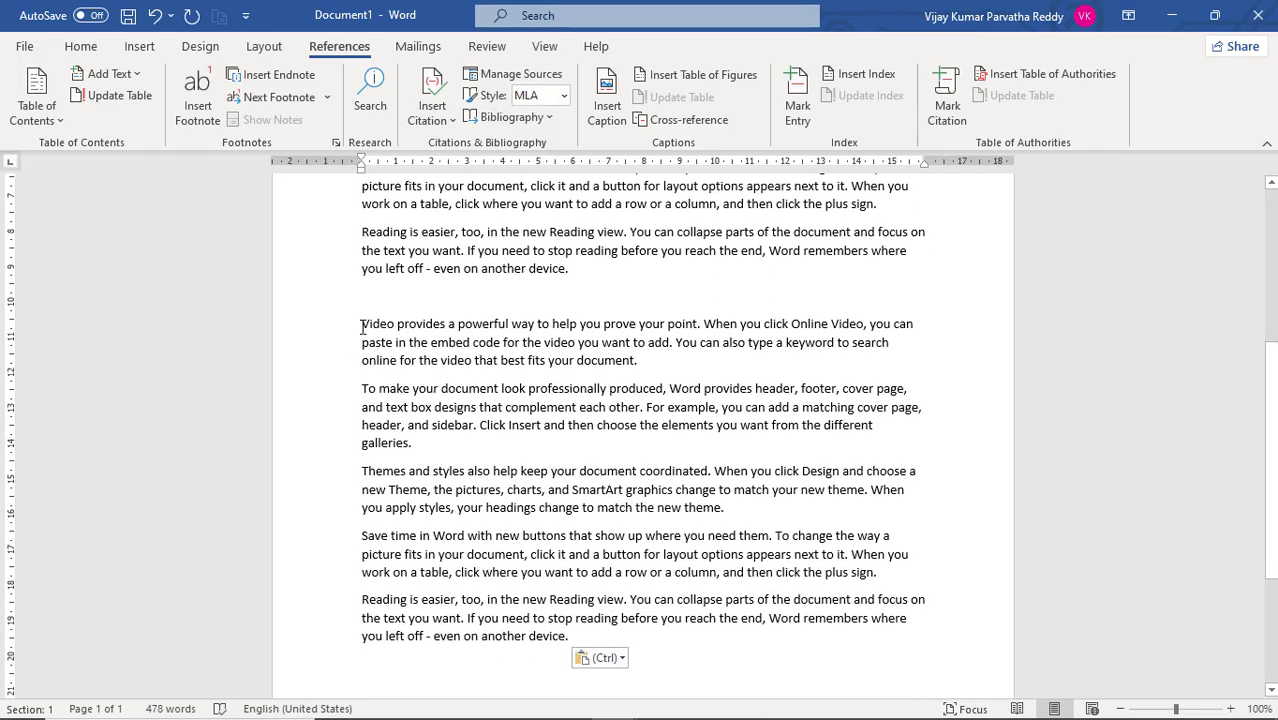
- Add another copy of the sample paragraphs at the end of the document so the text runs onto a second page
drag(362, 325, 432, 407)
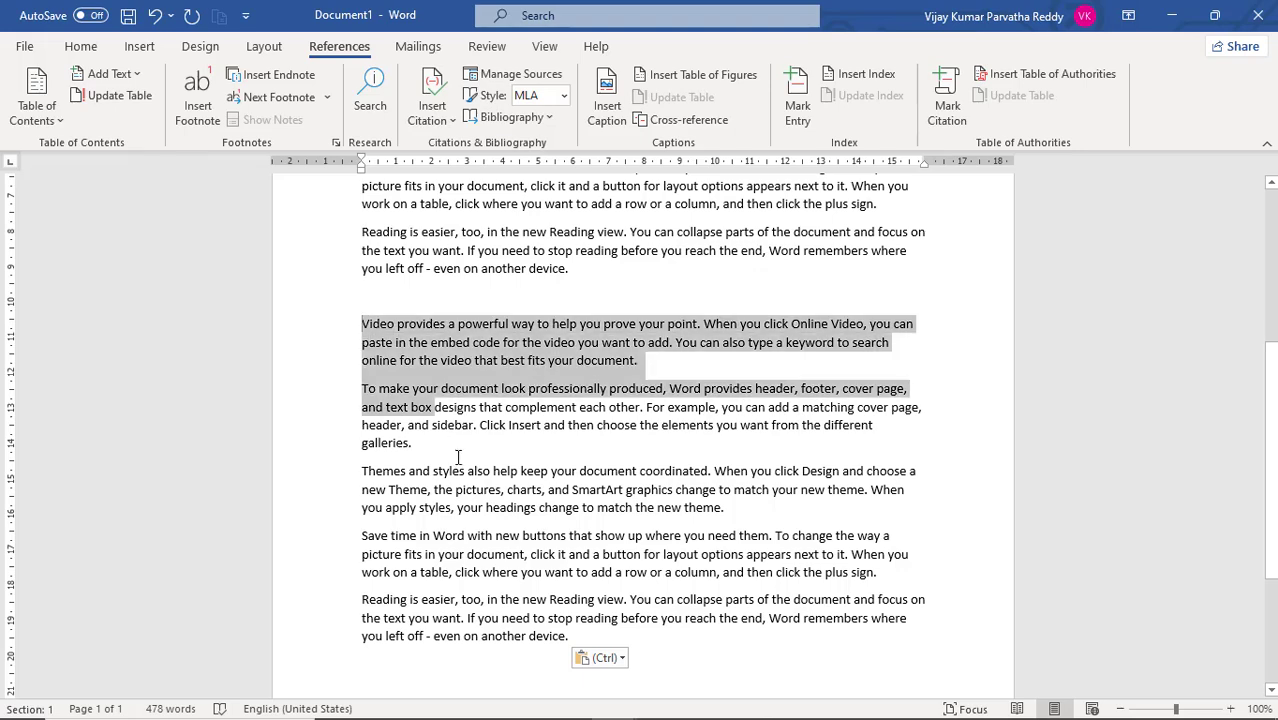
drag(458, 457, 604, 659)
key(ctrl+c)
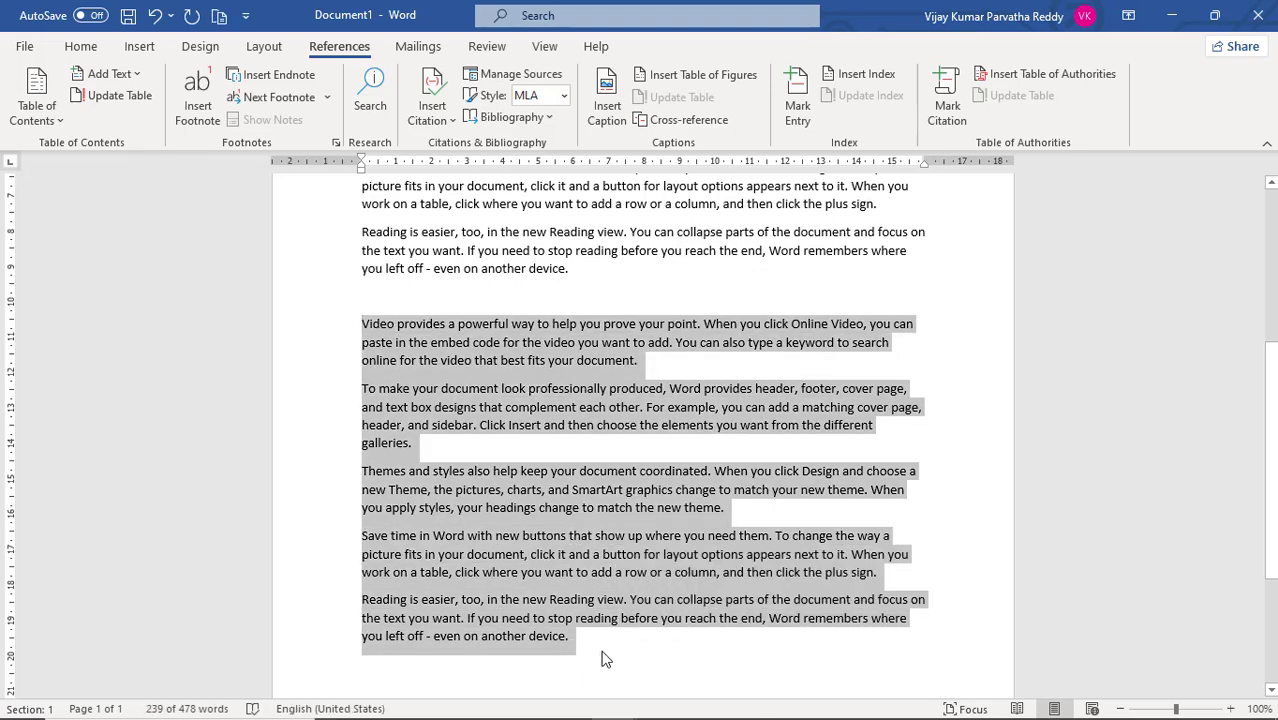
click(585, 655)
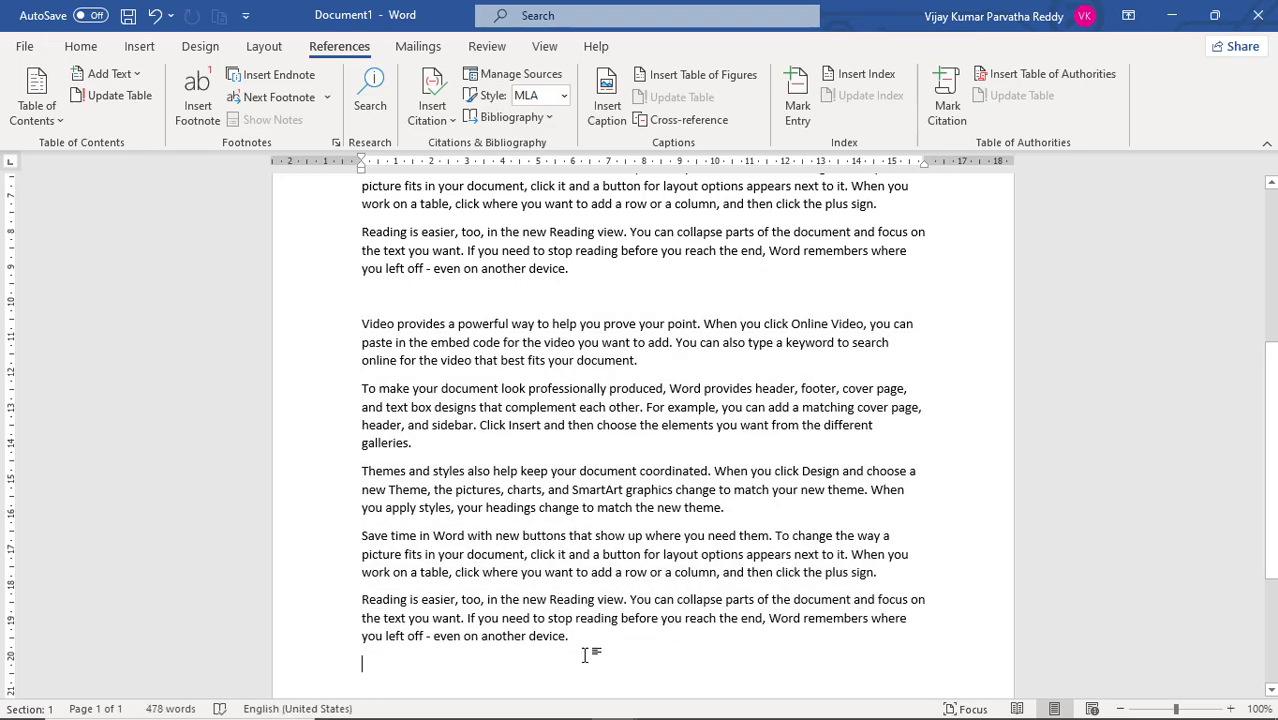
key(ctrl+v)
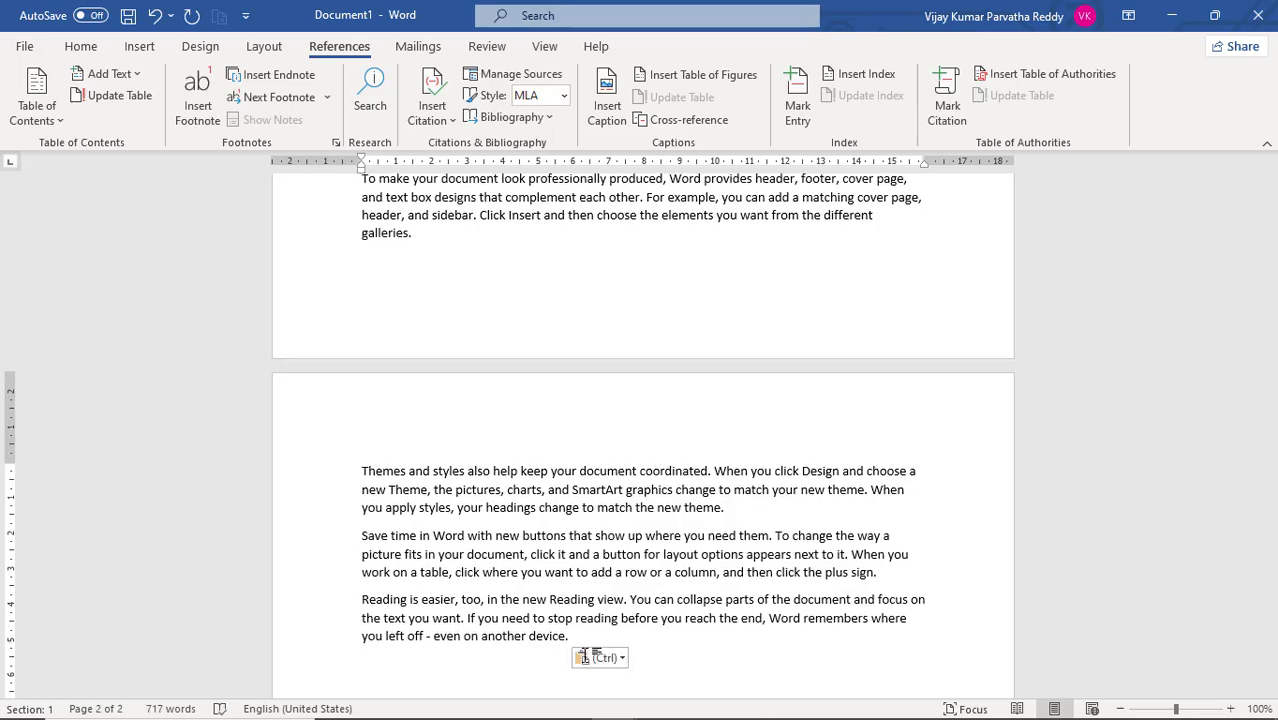
- Start marking an index entry with the word "document" from the end of the first paragraph as the main entry
scroll(589, 656, up, 10)
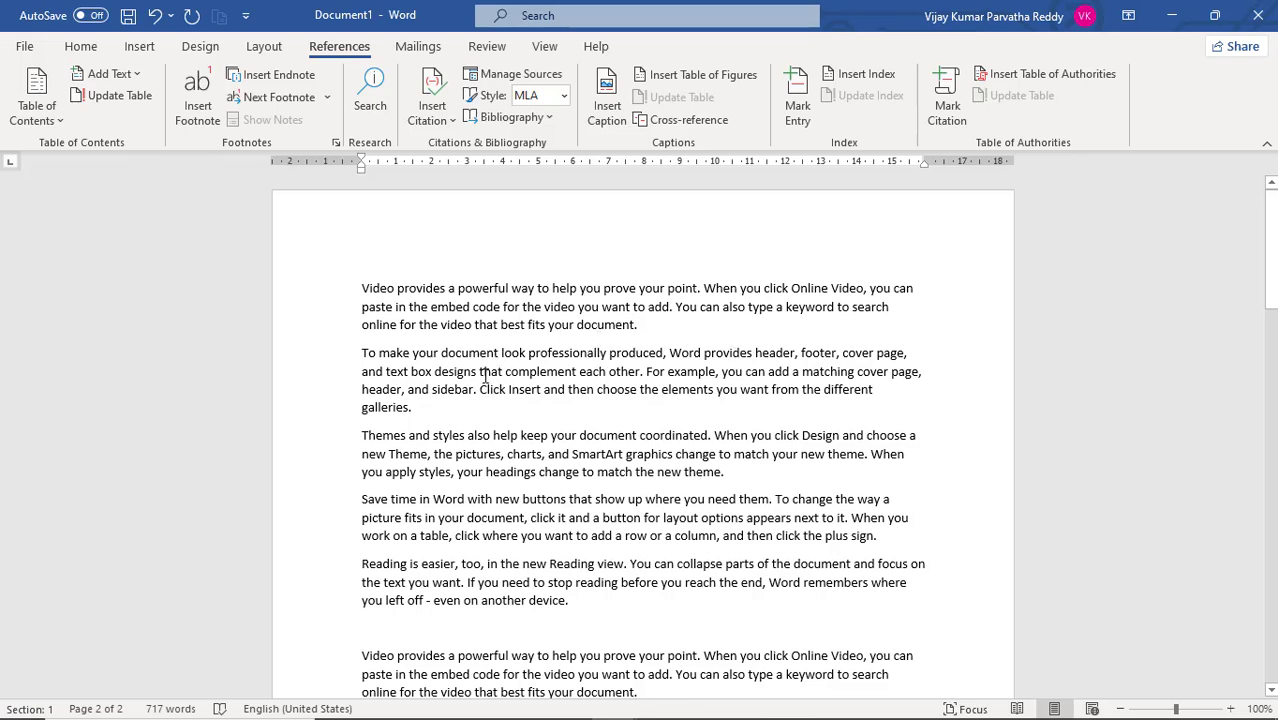
click(607, 325)
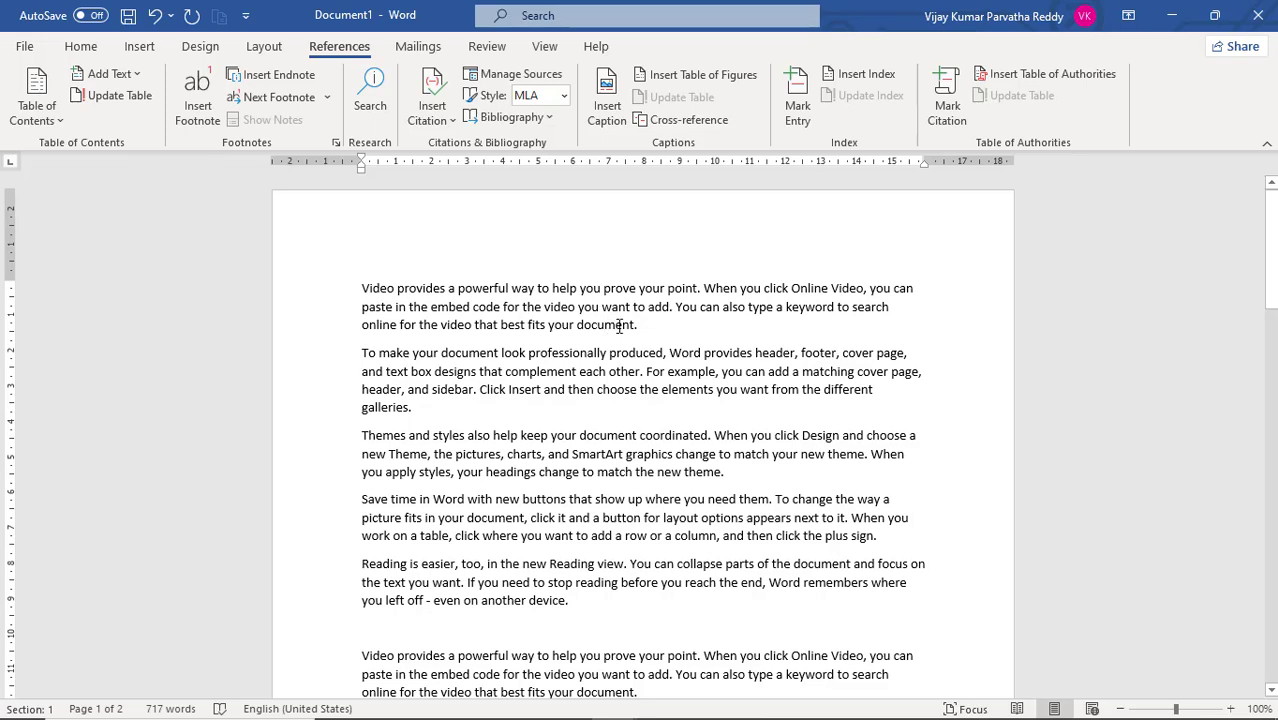
click(797, 117)
drag(752, 232, 958, 252)
click(607, 196)
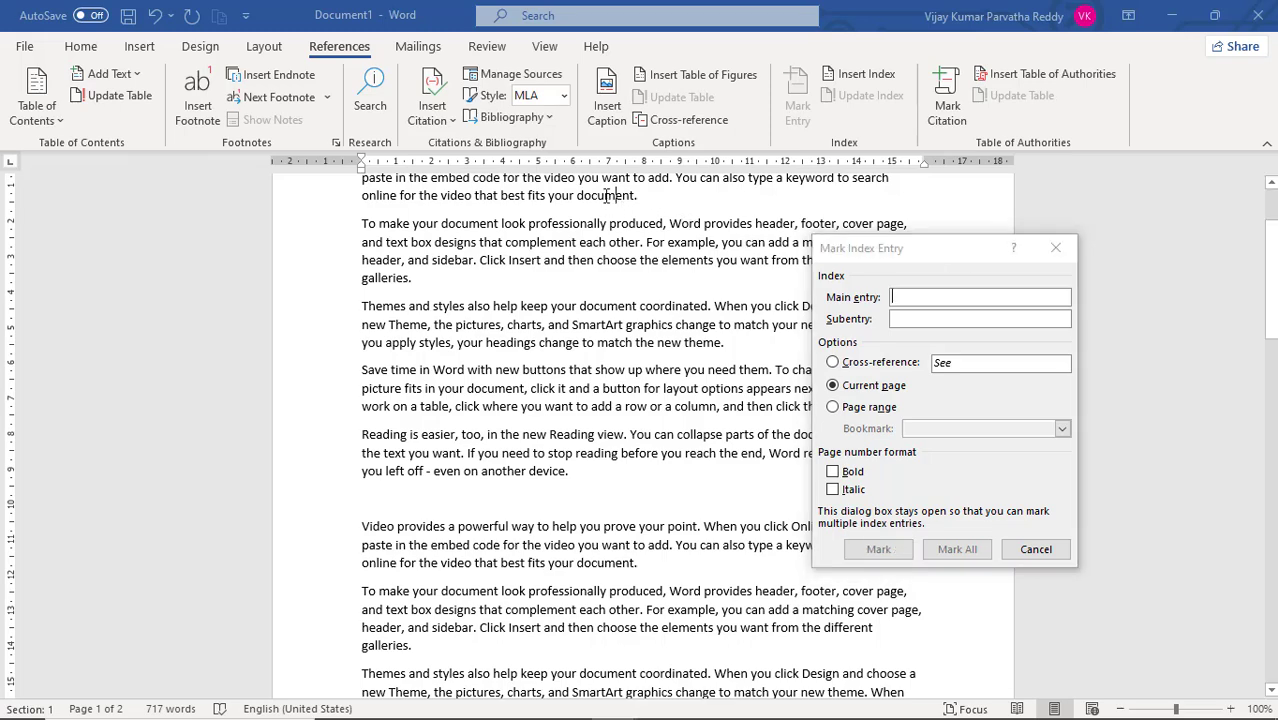
double_click(607, 196)
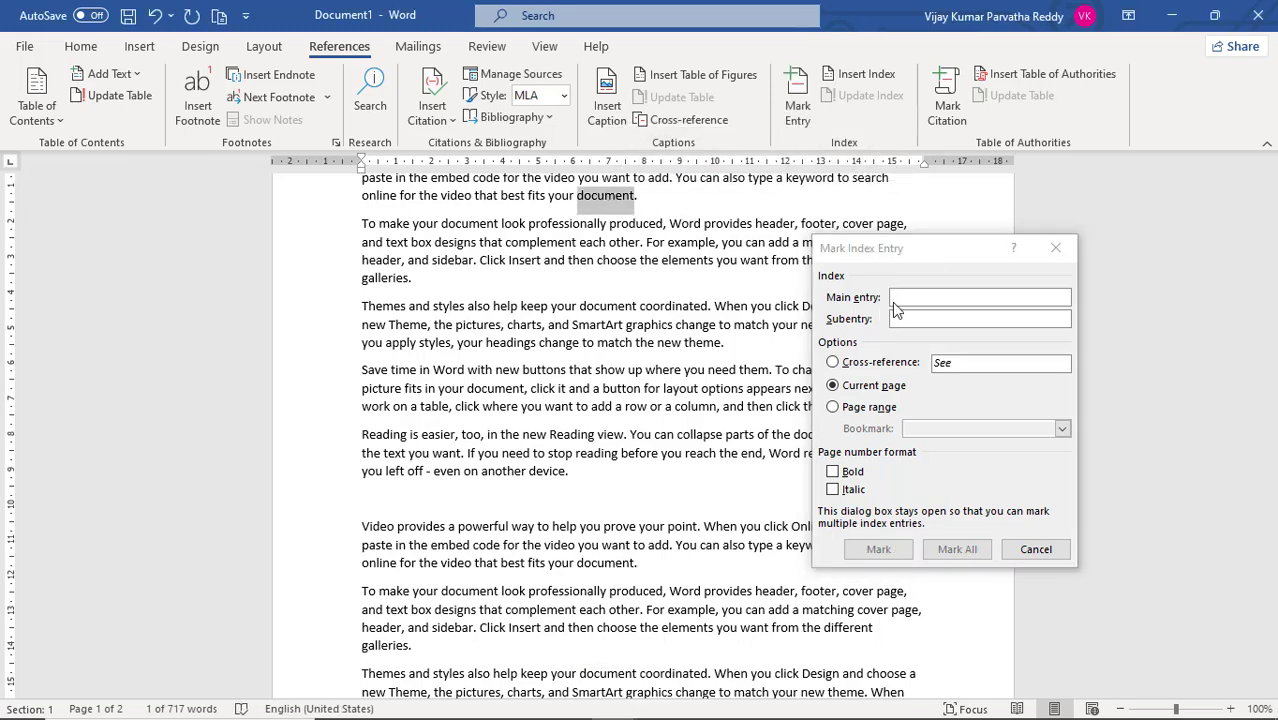
click(910, 300)
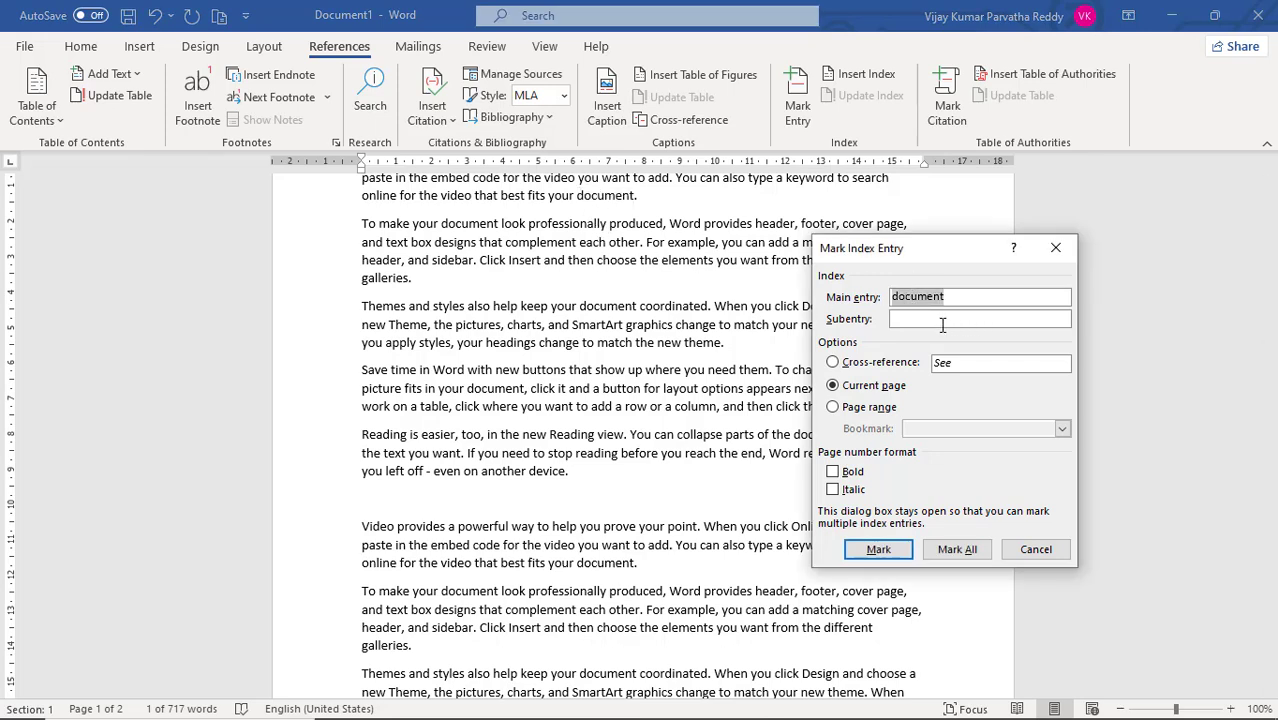
- Give the "document" index entry the subentry "text", mark it for the current page, and close the dialog
click(943, 318)
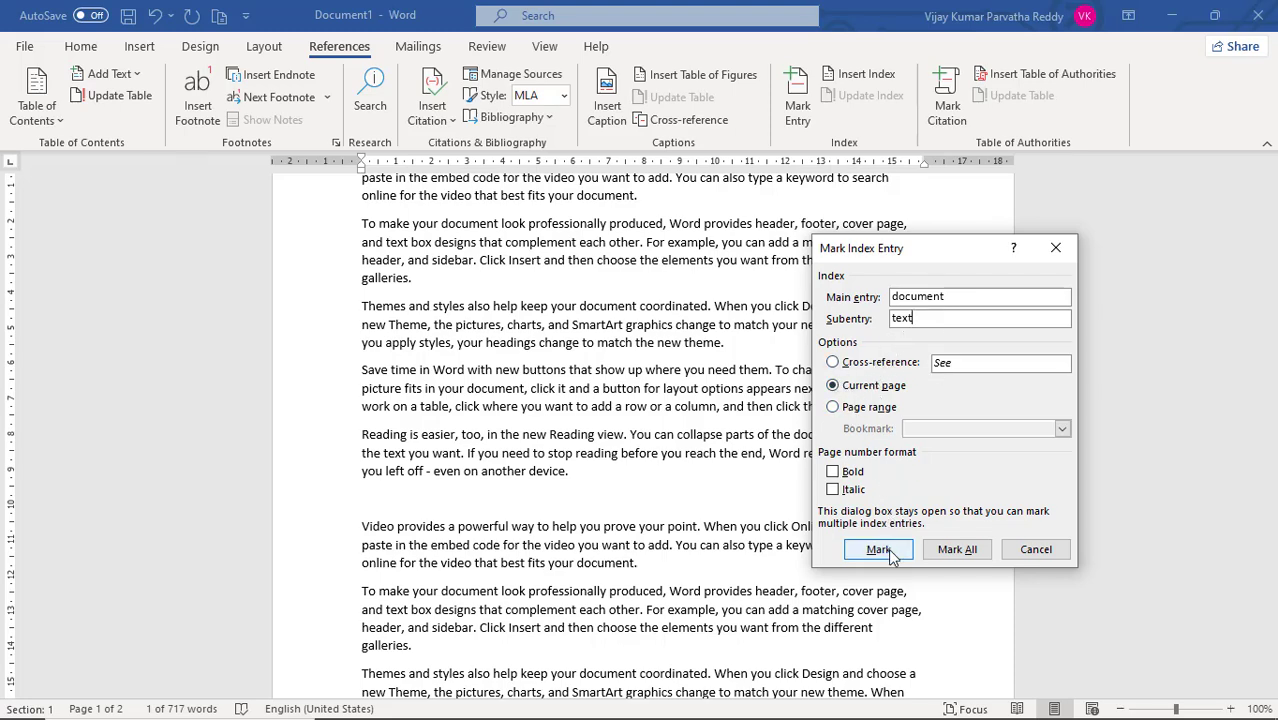
click(878, 550)
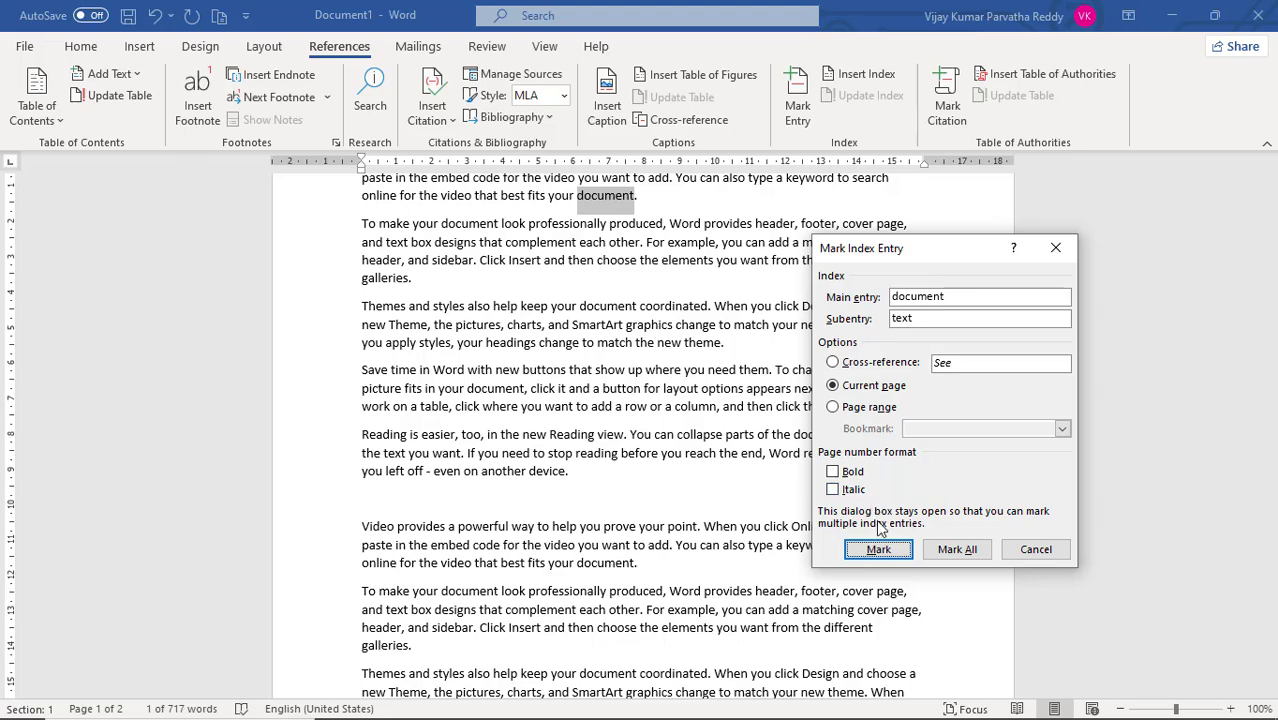
click(878, 551)
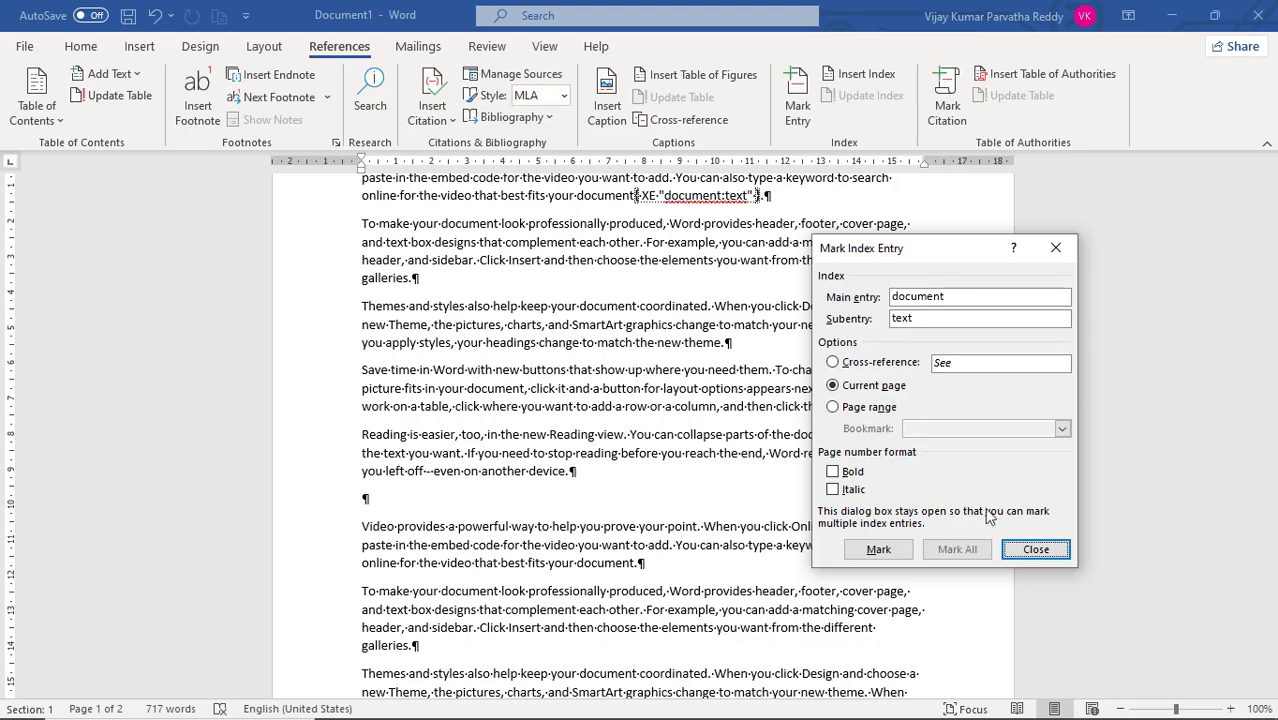
click(1033, 552)
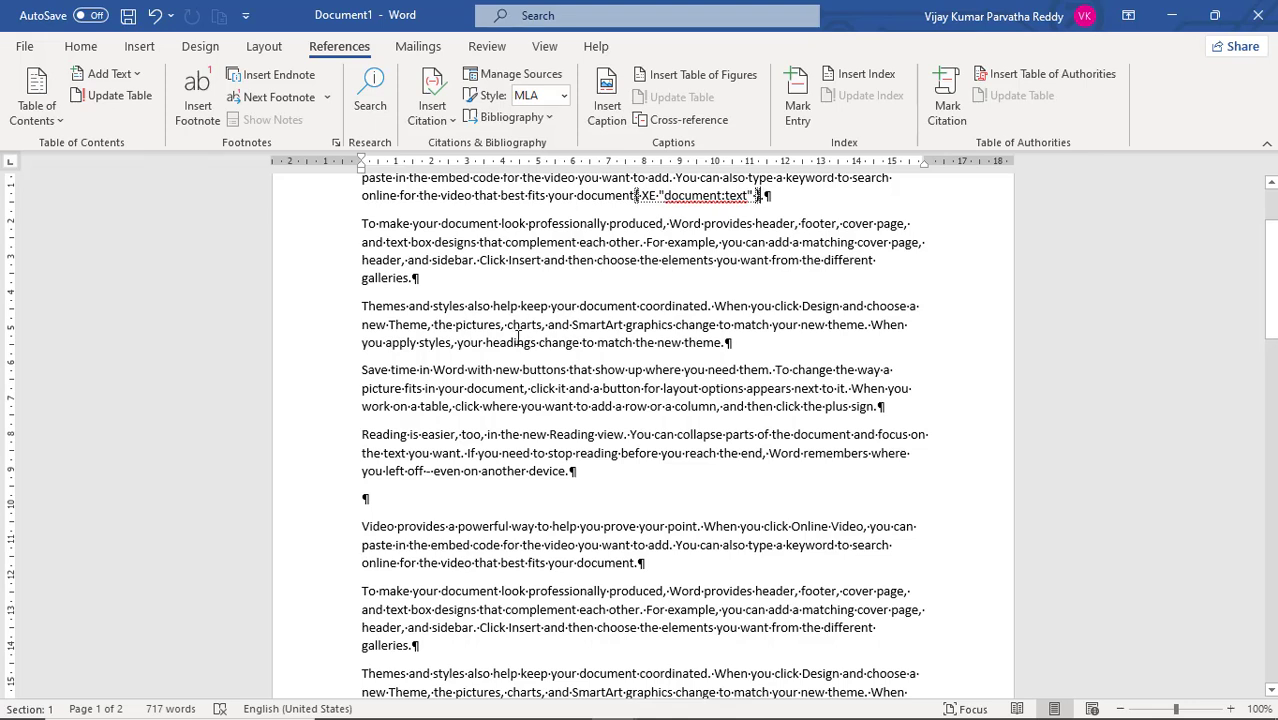
- Mark the word "pictures" in the first "Themes and styles" paragraph as an index entry with the subentry "figure"
double_click(483, 325)
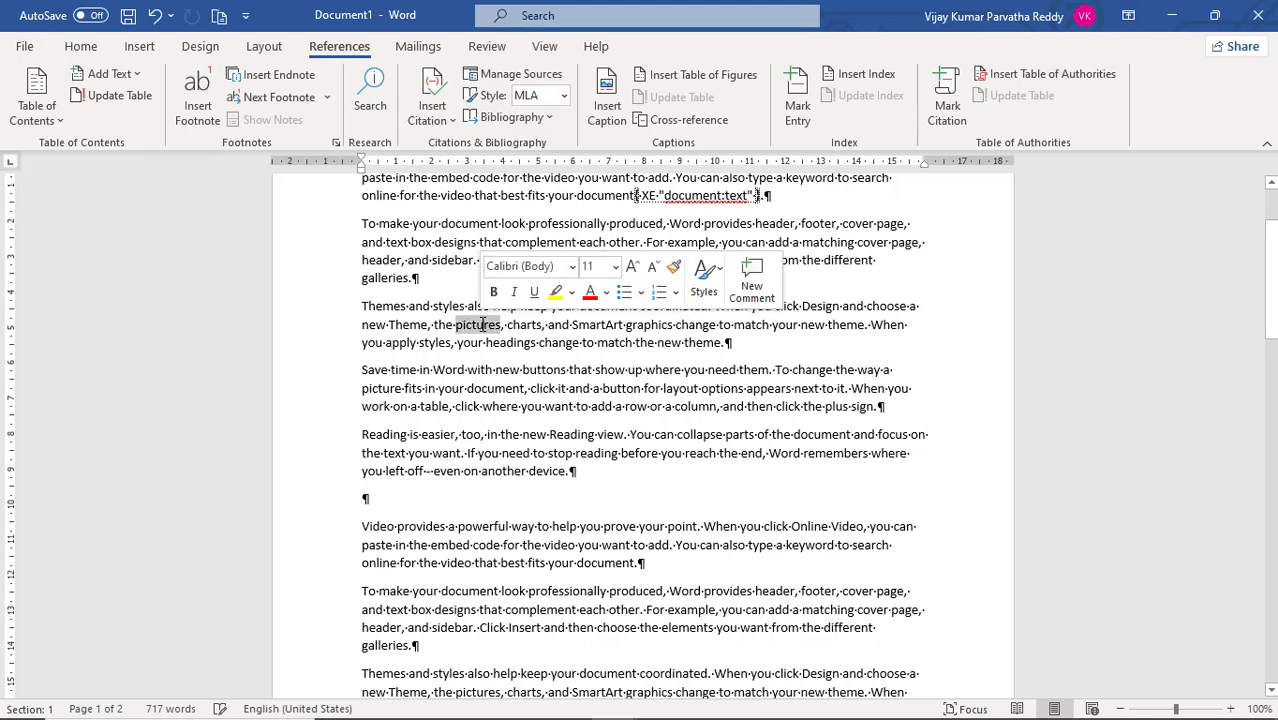
click(797, 110)
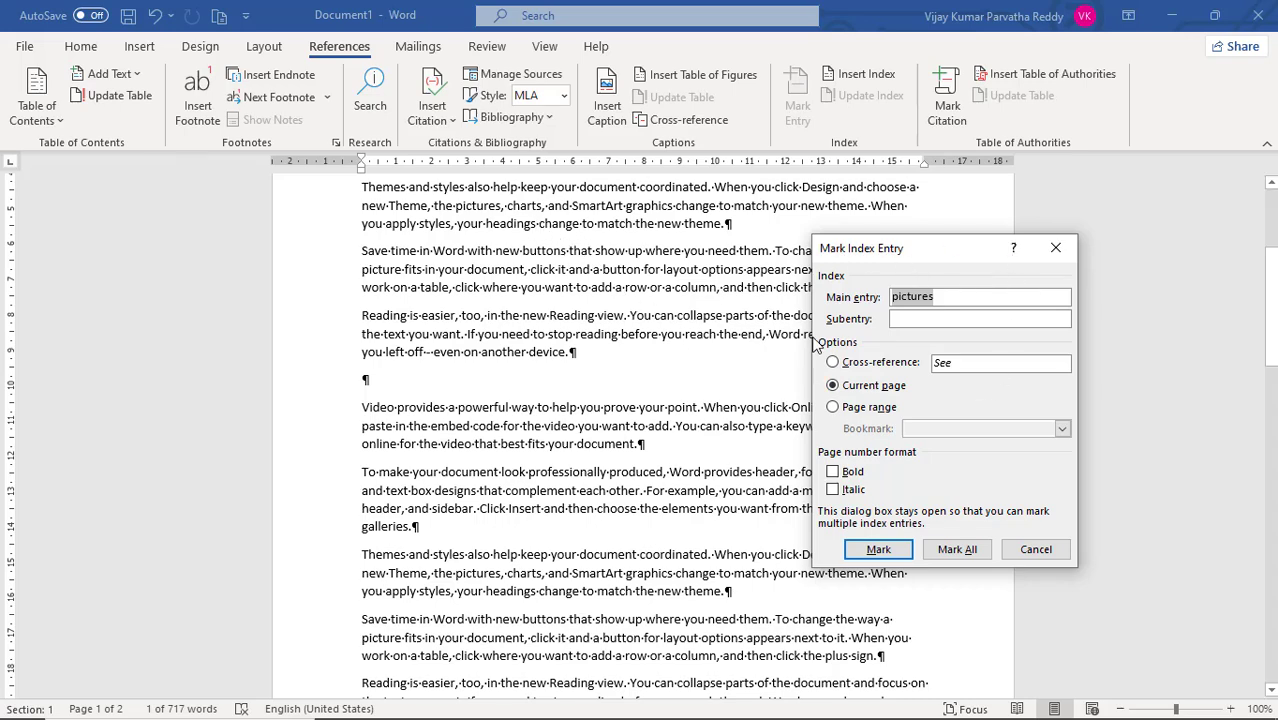
click(910, 320)
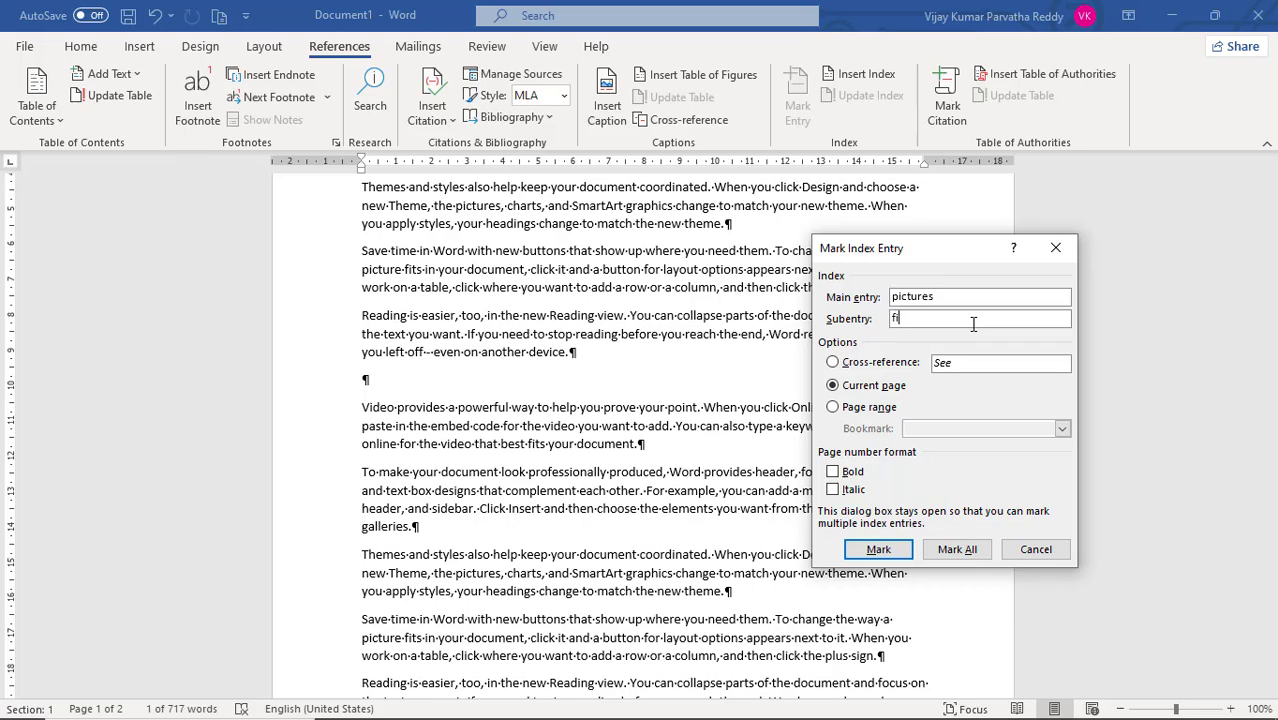
text(figure)
click(880, 550)
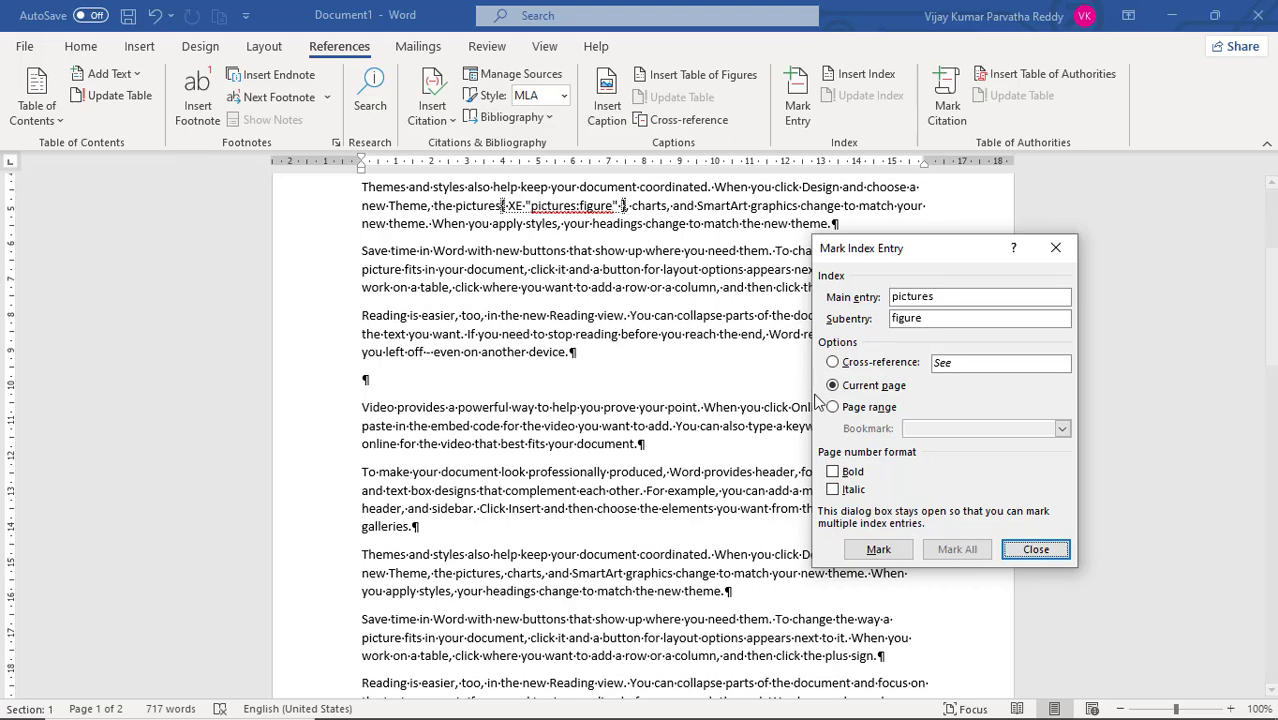
click(1036, 549)
- Mark the word "easier" in the second "Reading is easier" paragraph as an index entry with the subentry "not difficult"
scroll(746, 390, down, 1)
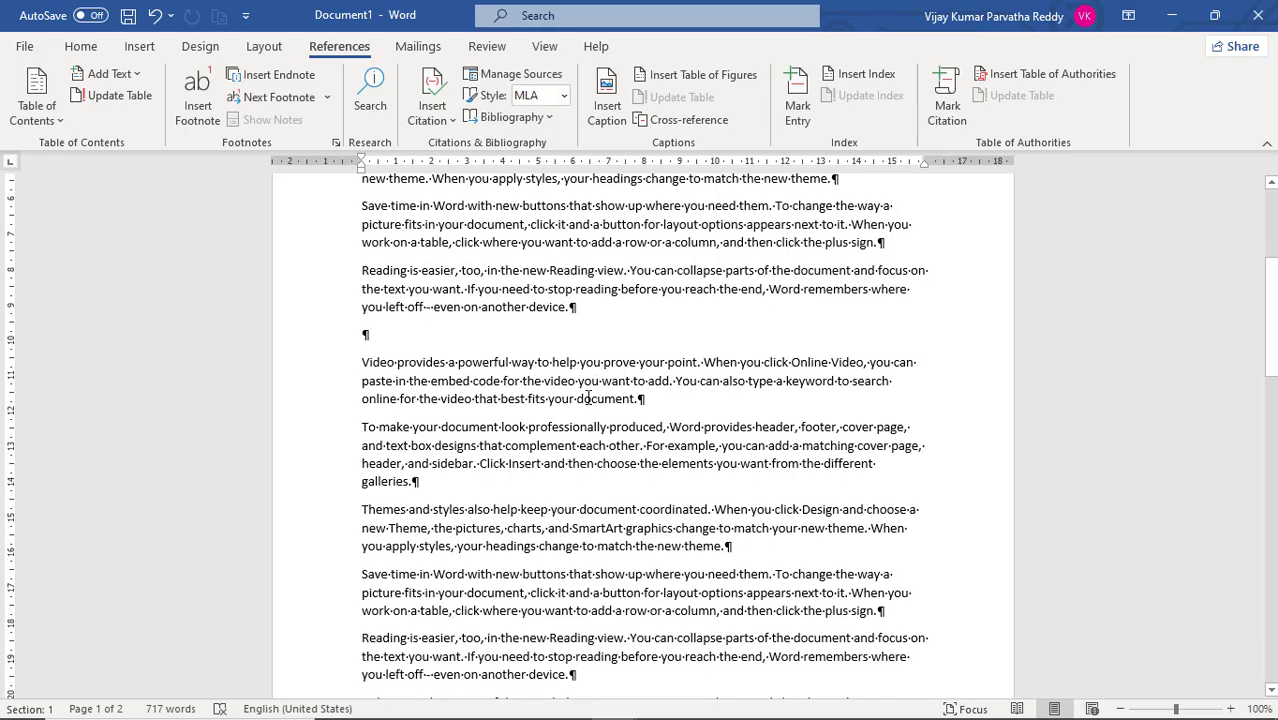
scroll(575, 432, down, 1)
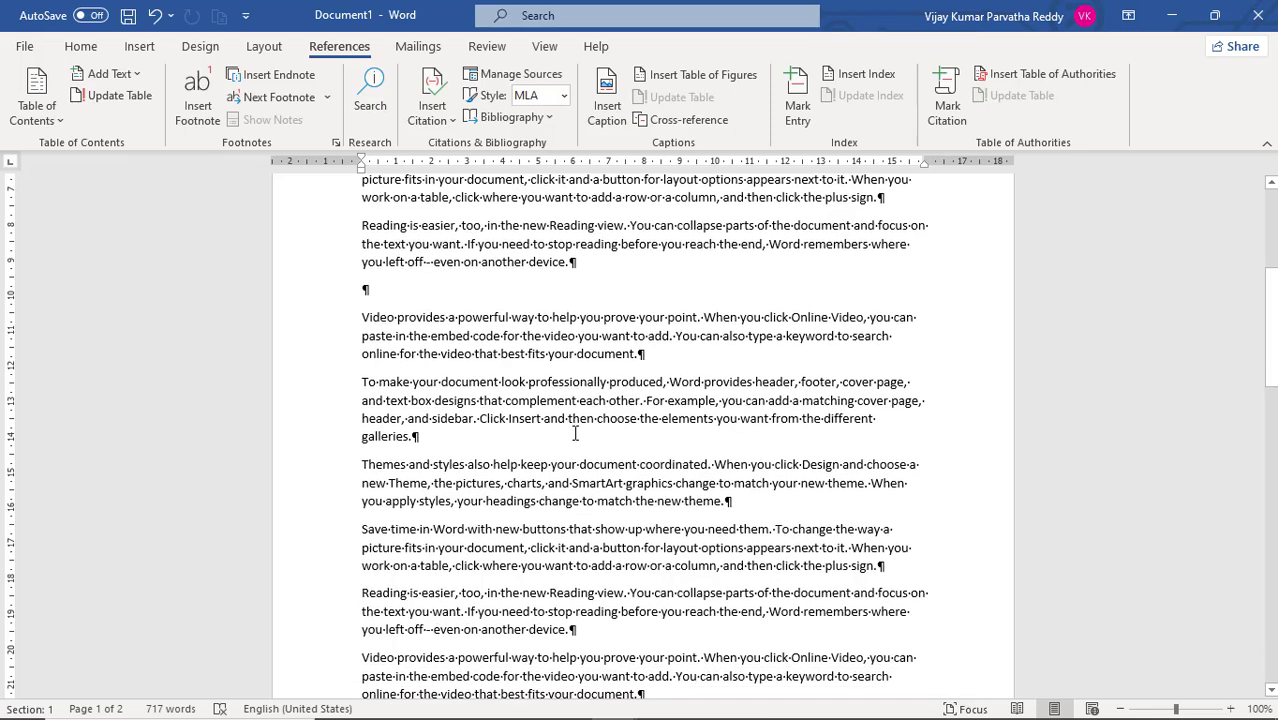
scroll(571, 432, down, 1)
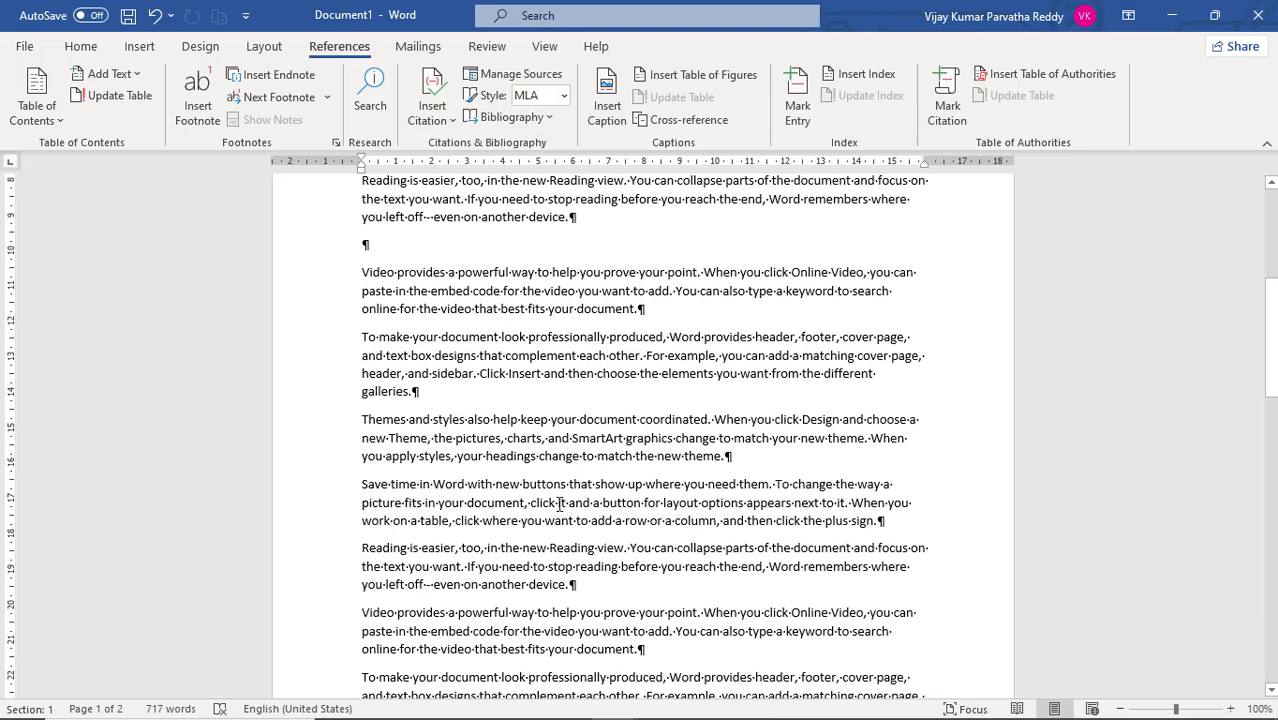
scroll(550, 495, down, 1)
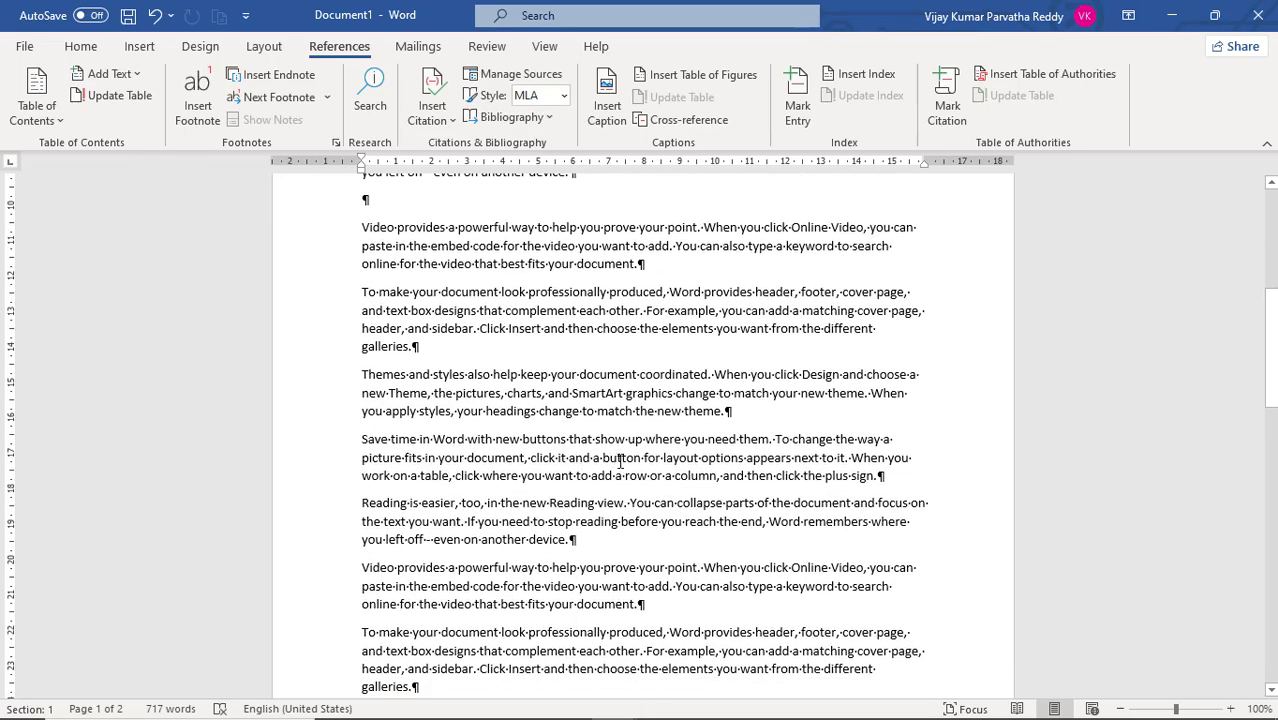
scroll(608, 445, down, 1)
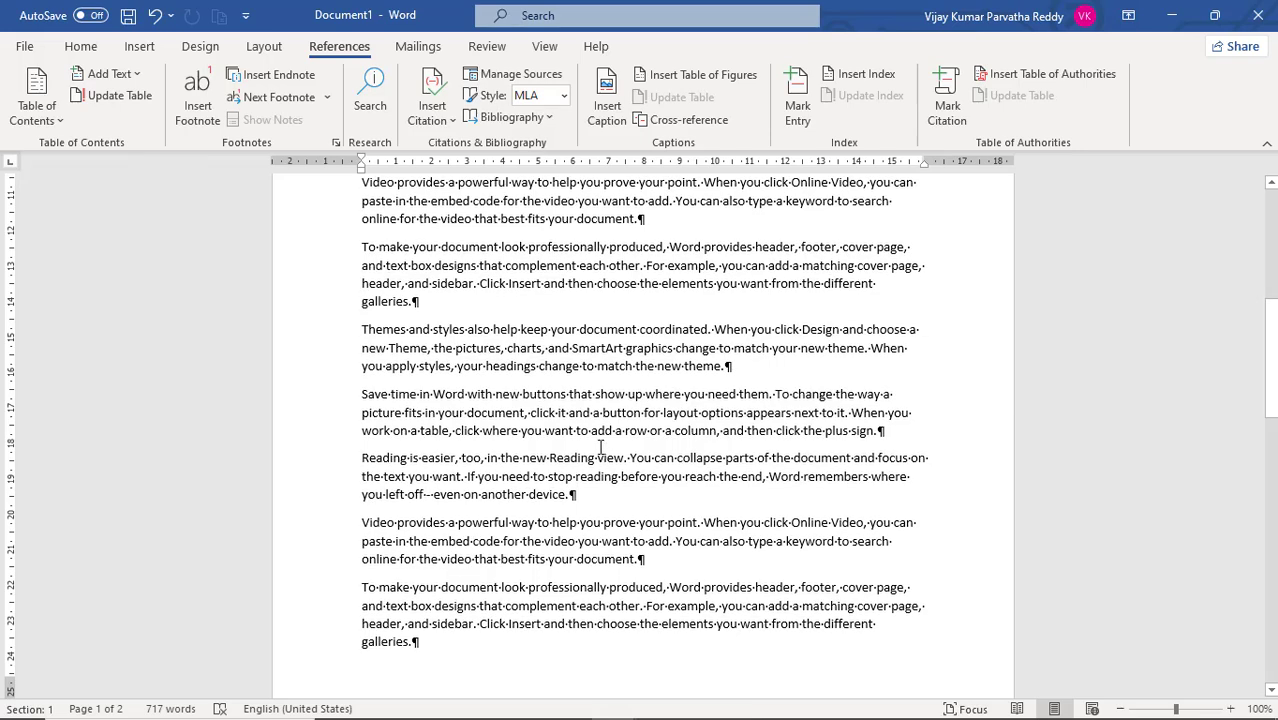
scroll(657, 411, up, 3)
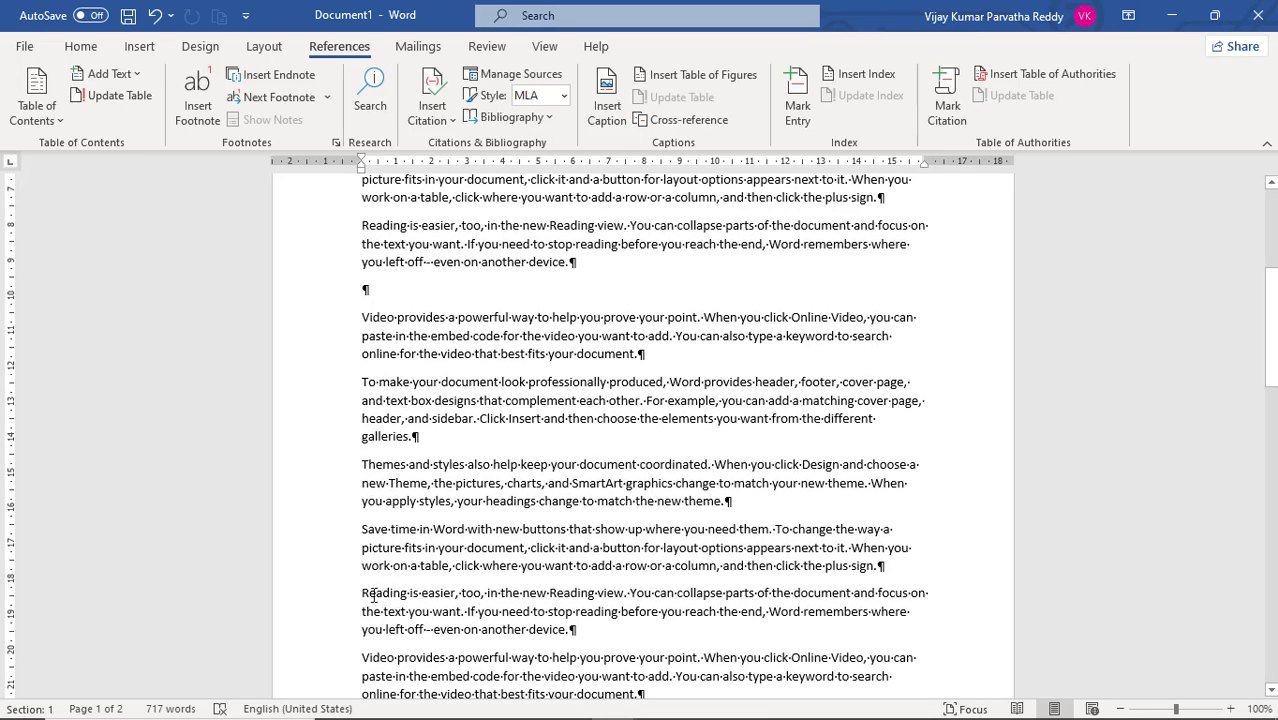
scroll(446, 566, down, 1)
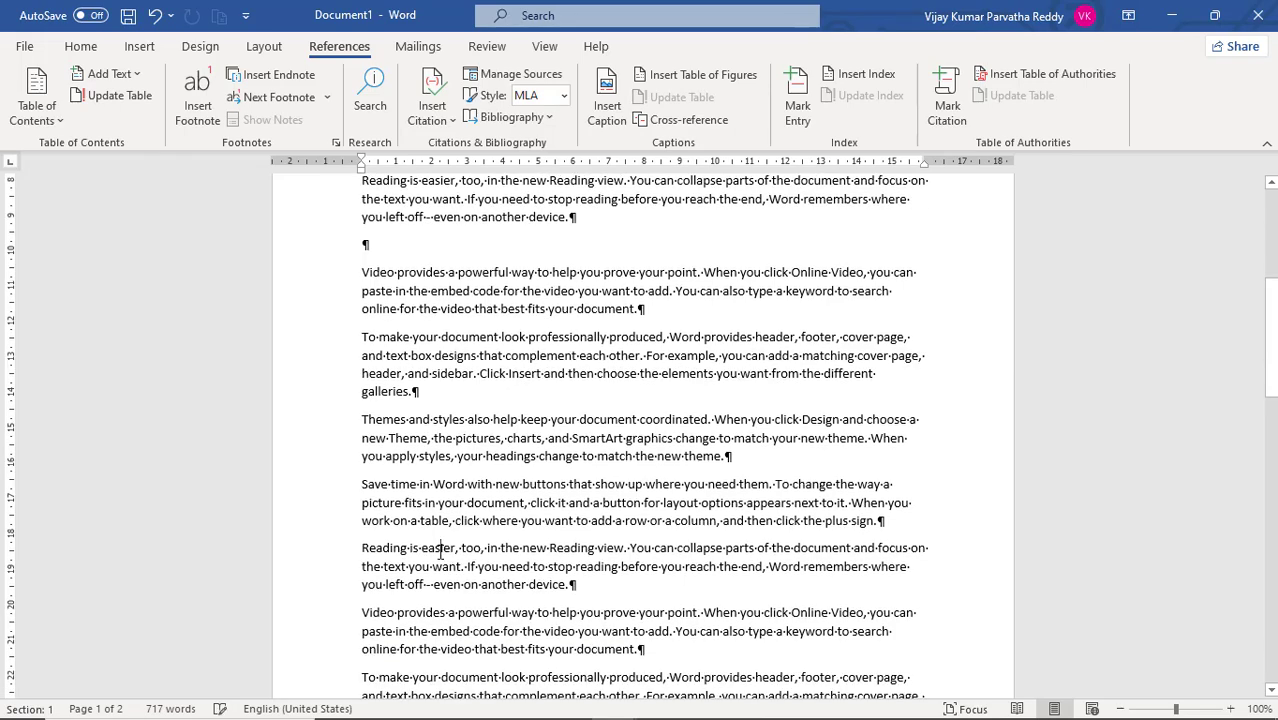
double_click(441, 551)
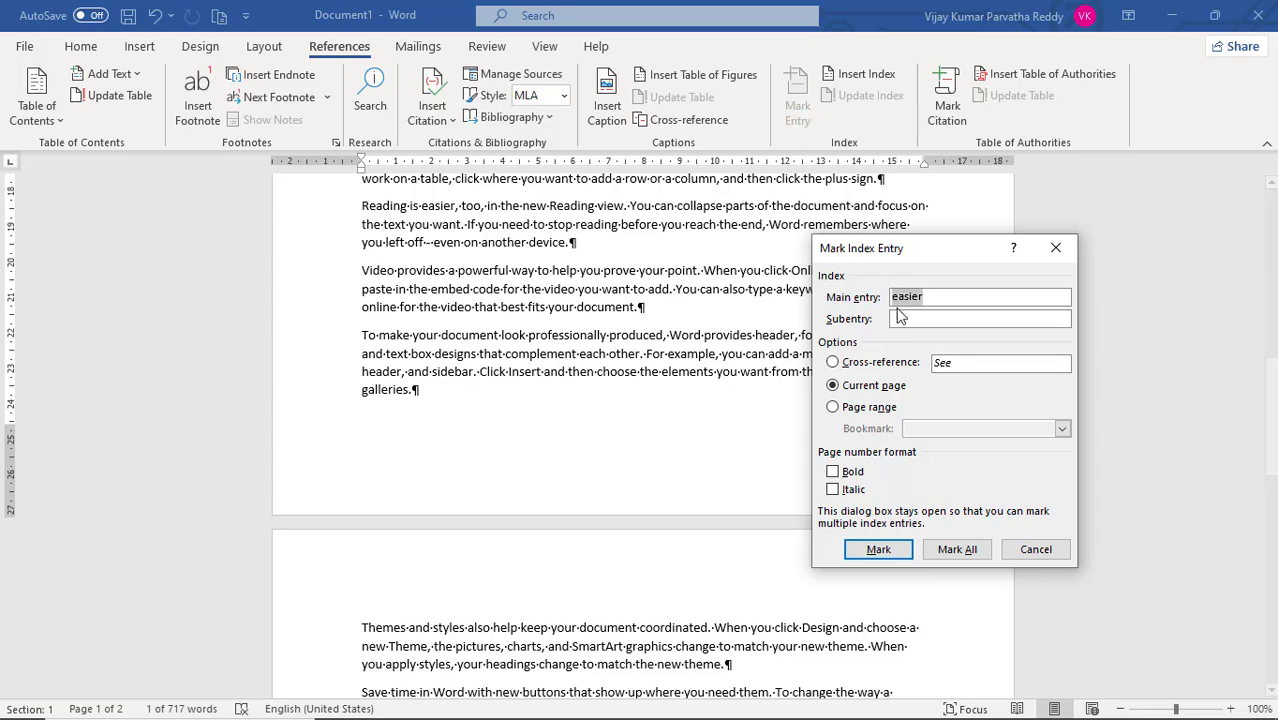
click(932, 318)
click(880, 553)
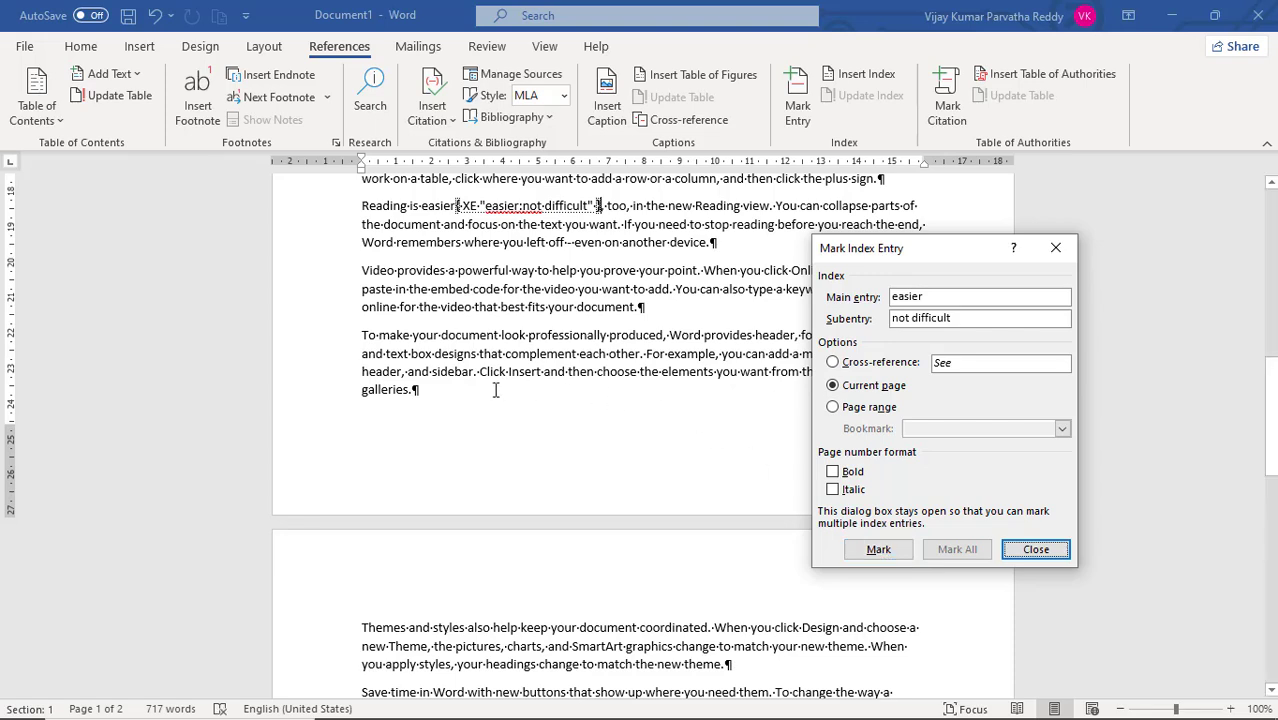
- Mark the word "choose" in the last paragraph of page one as an index entry with the subentry "select"
click(621, 375)
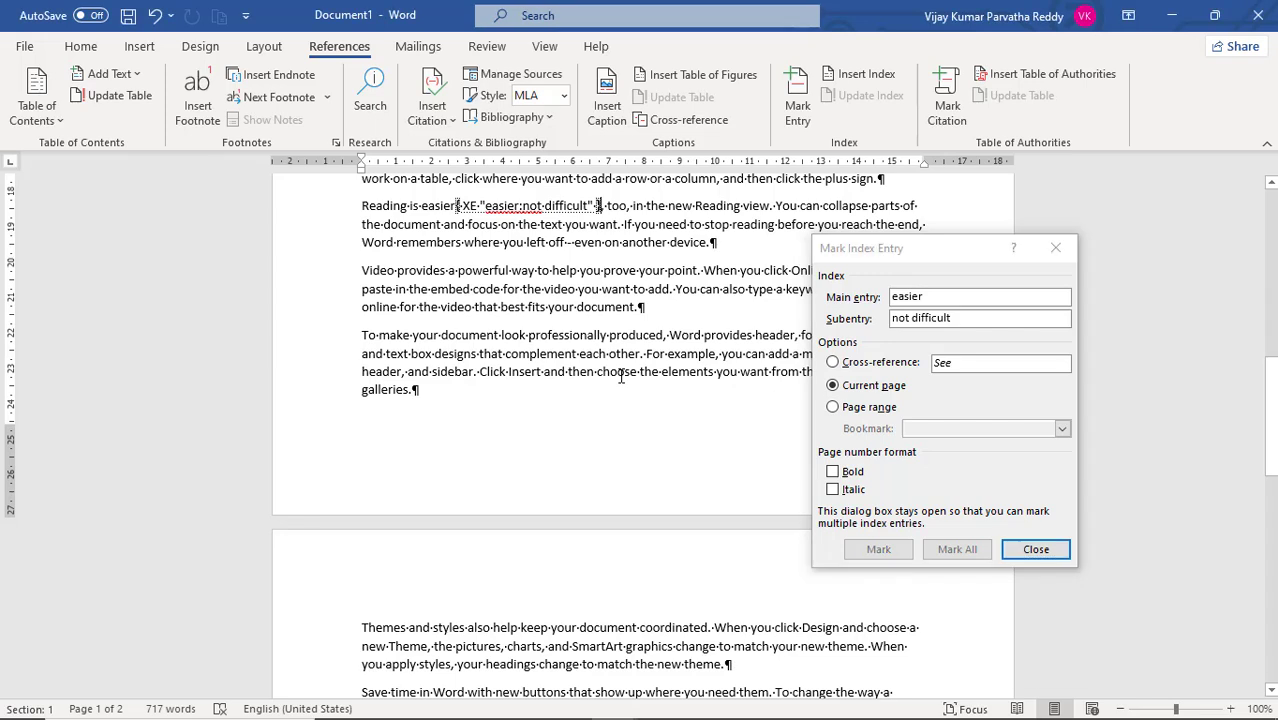
double_click(621, 375)
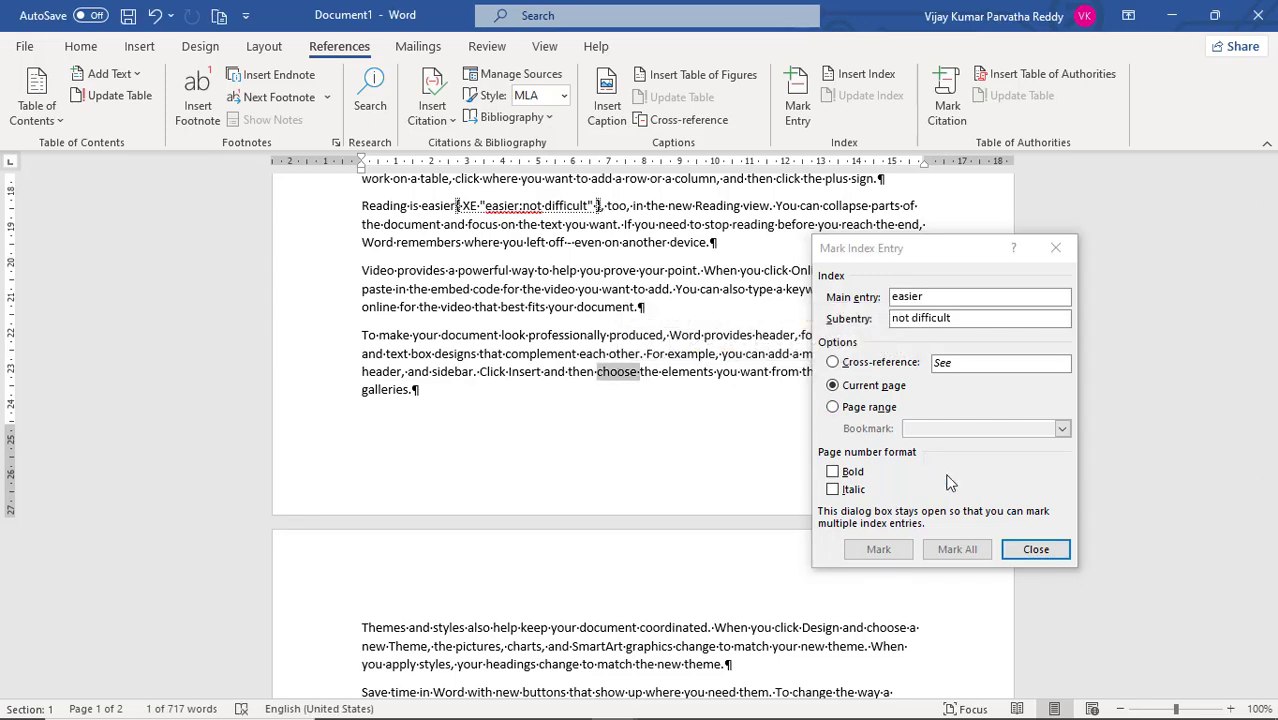
click(1033, 550)
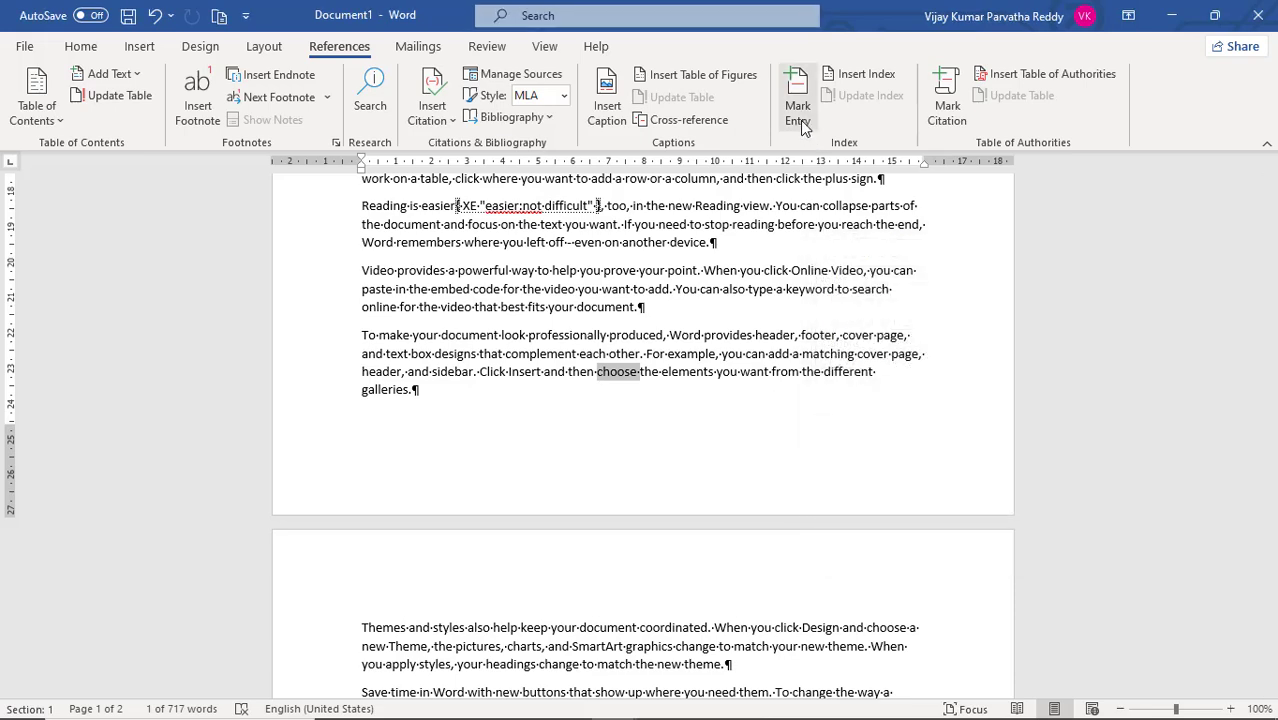
click(800, 115)
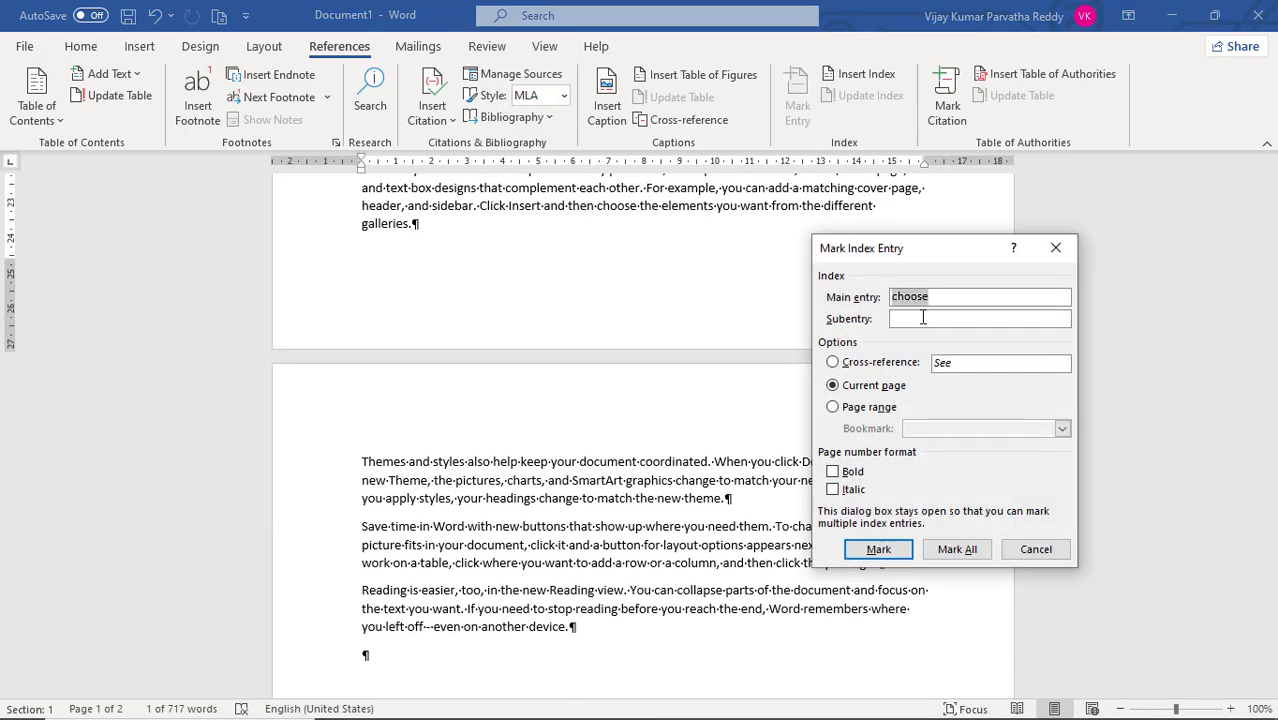
click(923, 318)
text(sele)
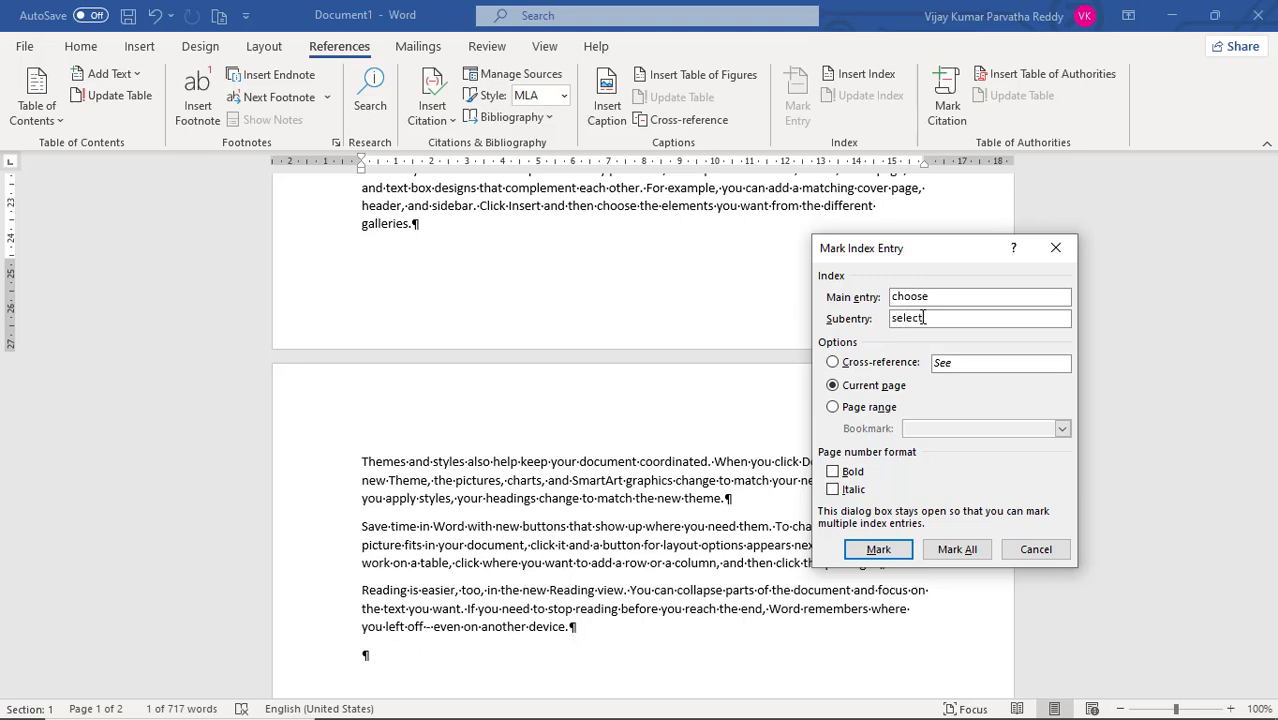
text(ct)
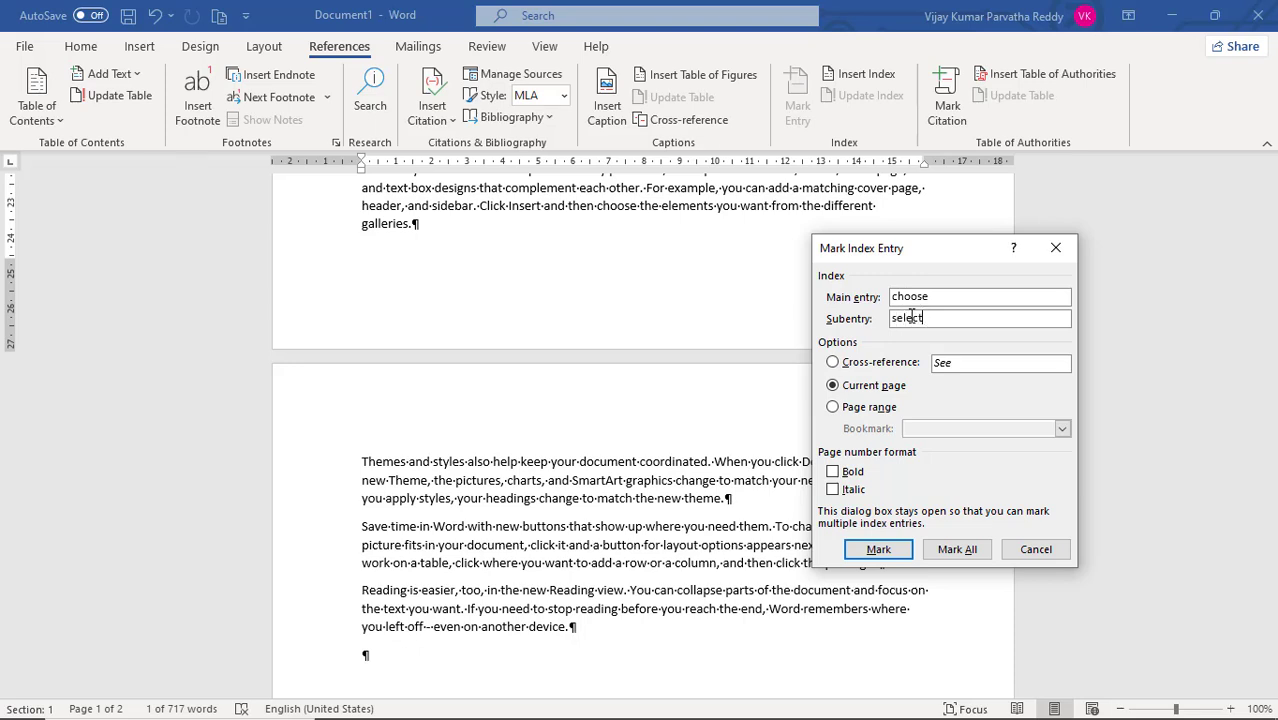
click(893, 551)
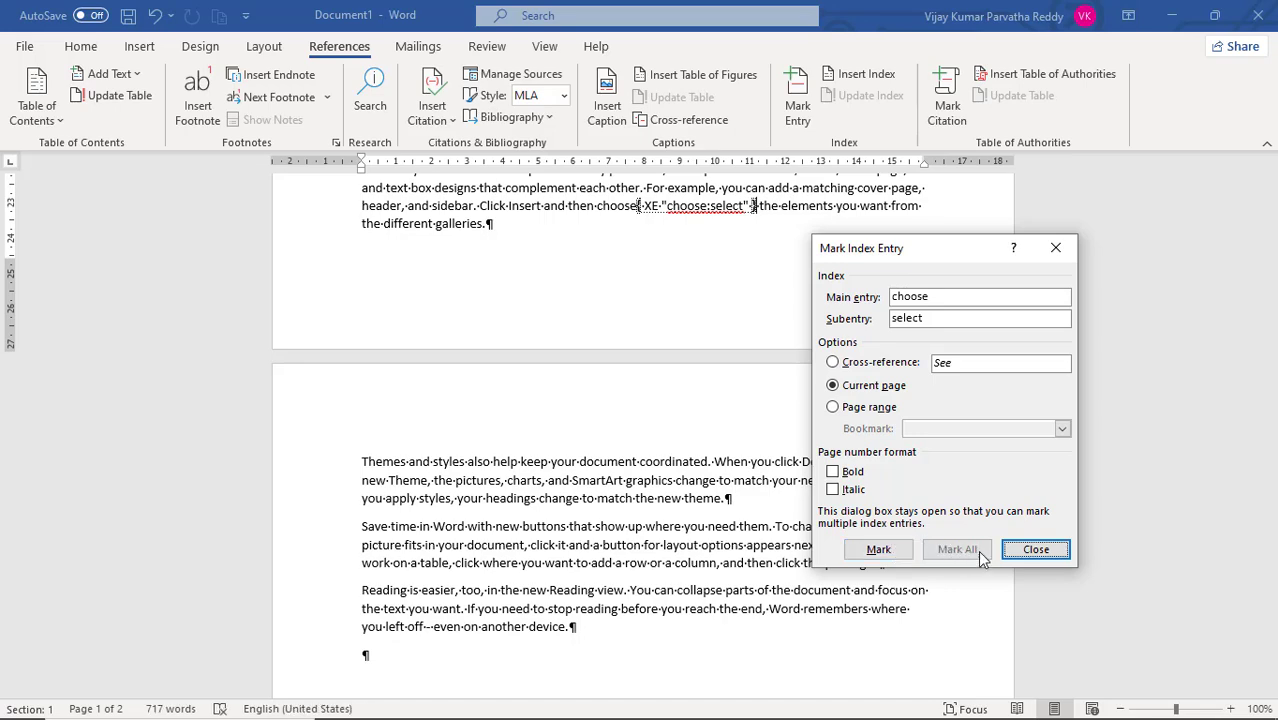
click(1038, 555)
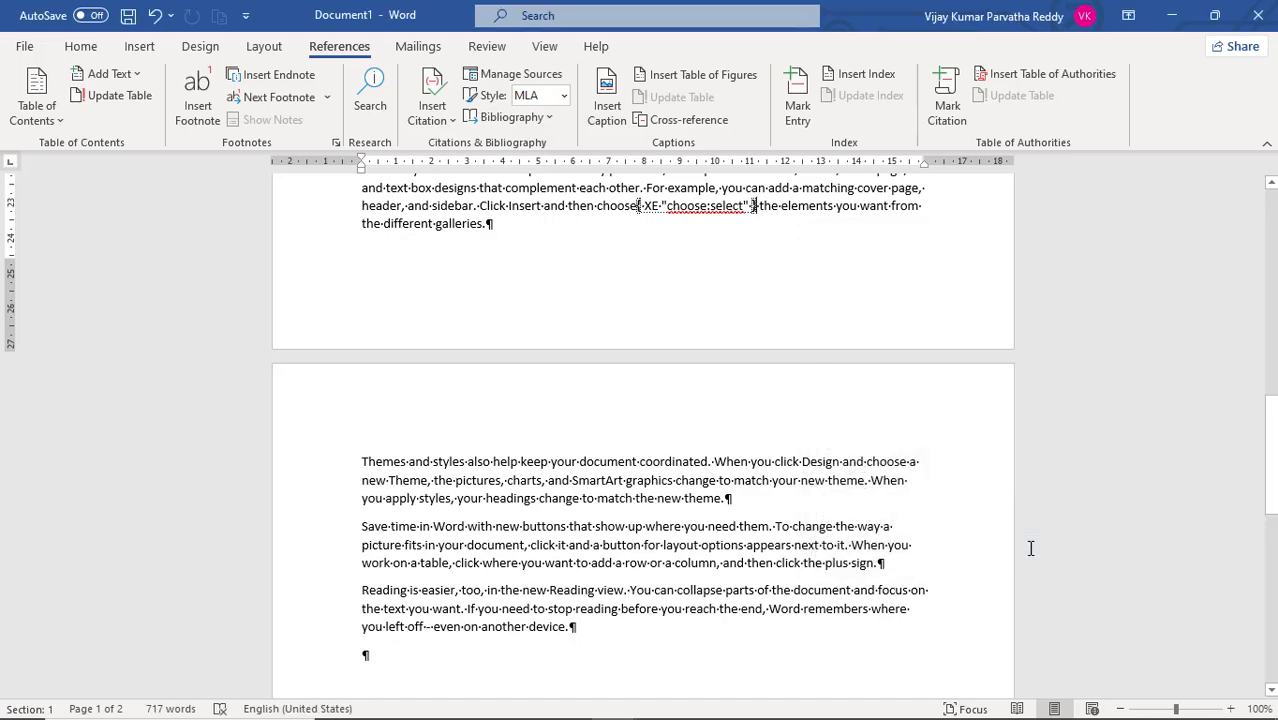
- Mark the word "want" in the document's second paragraph as an index entry with the subentry "need"
scroll(739, 526, down, 2)
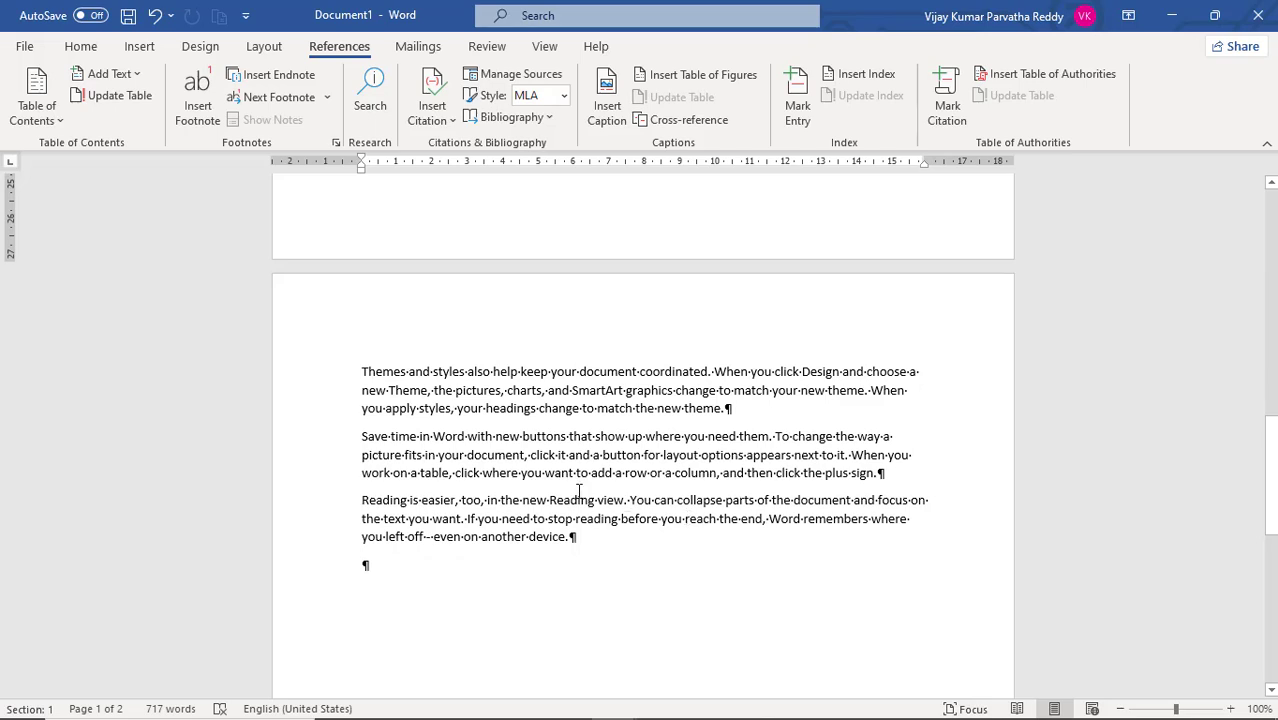
scroll(747, 474, up, 10)
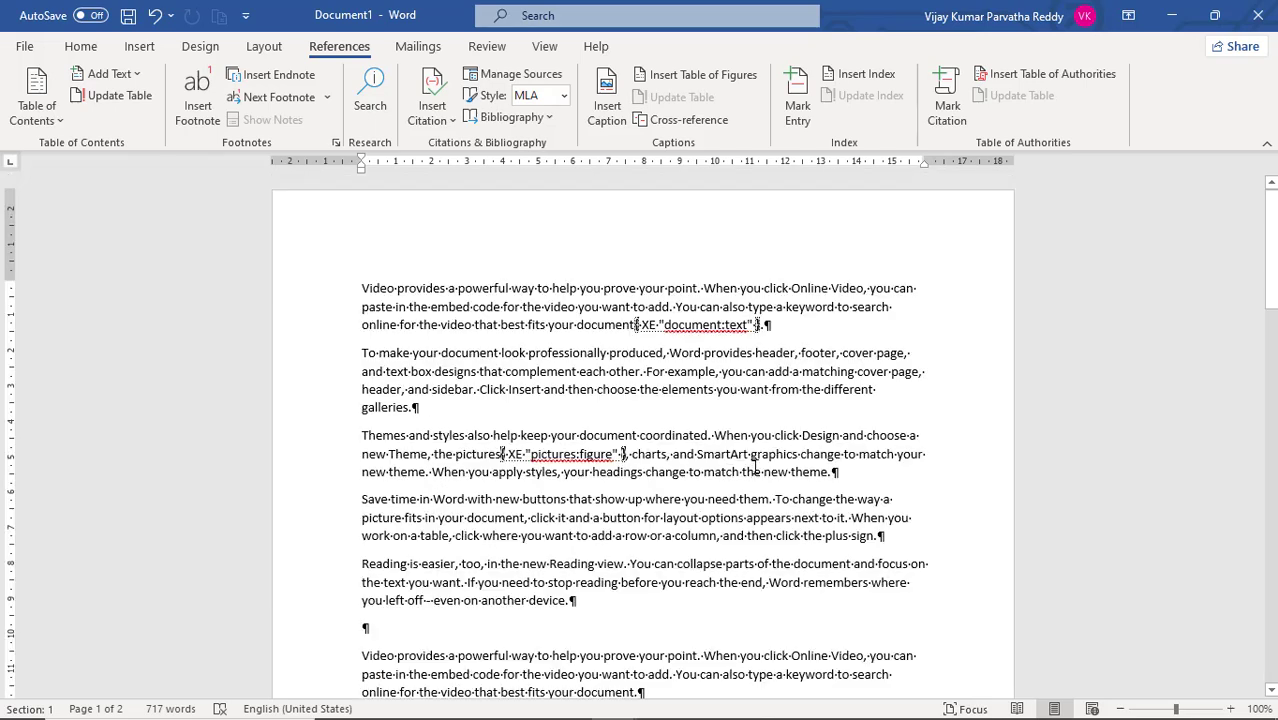
double_click(754, 389)
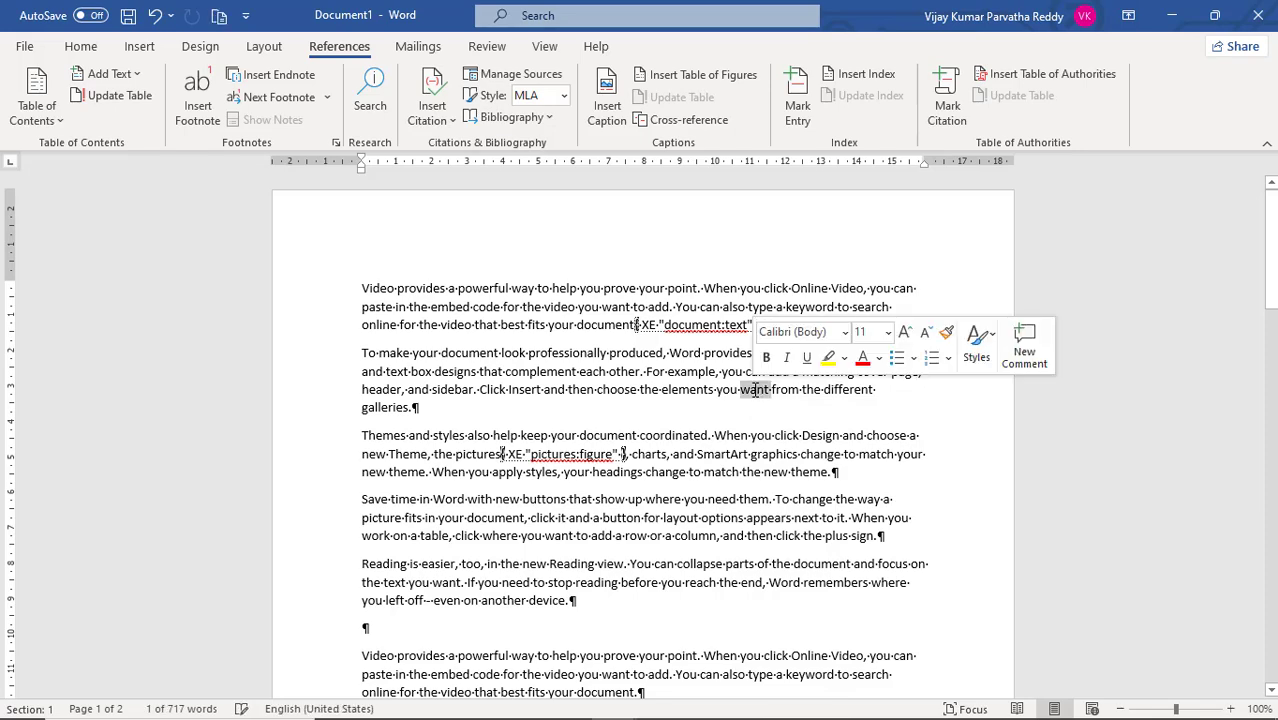
click(797, 105)
click(941, 317)
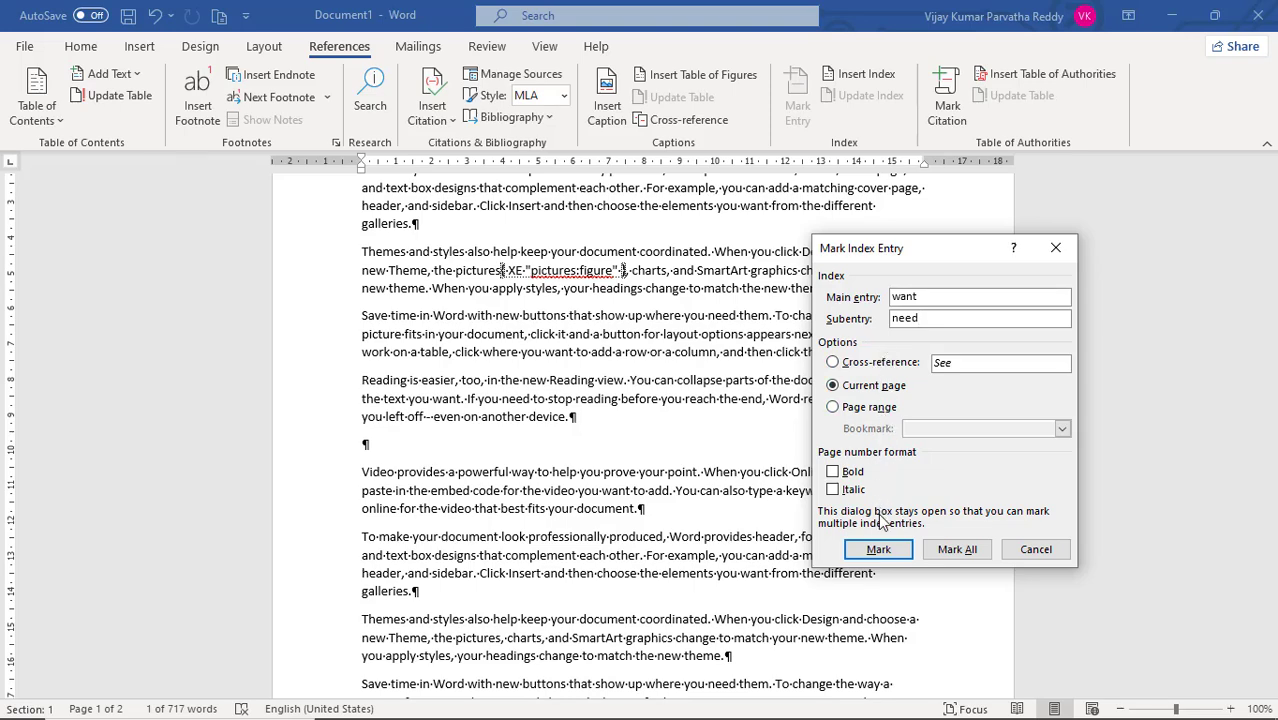
click(881, 552)
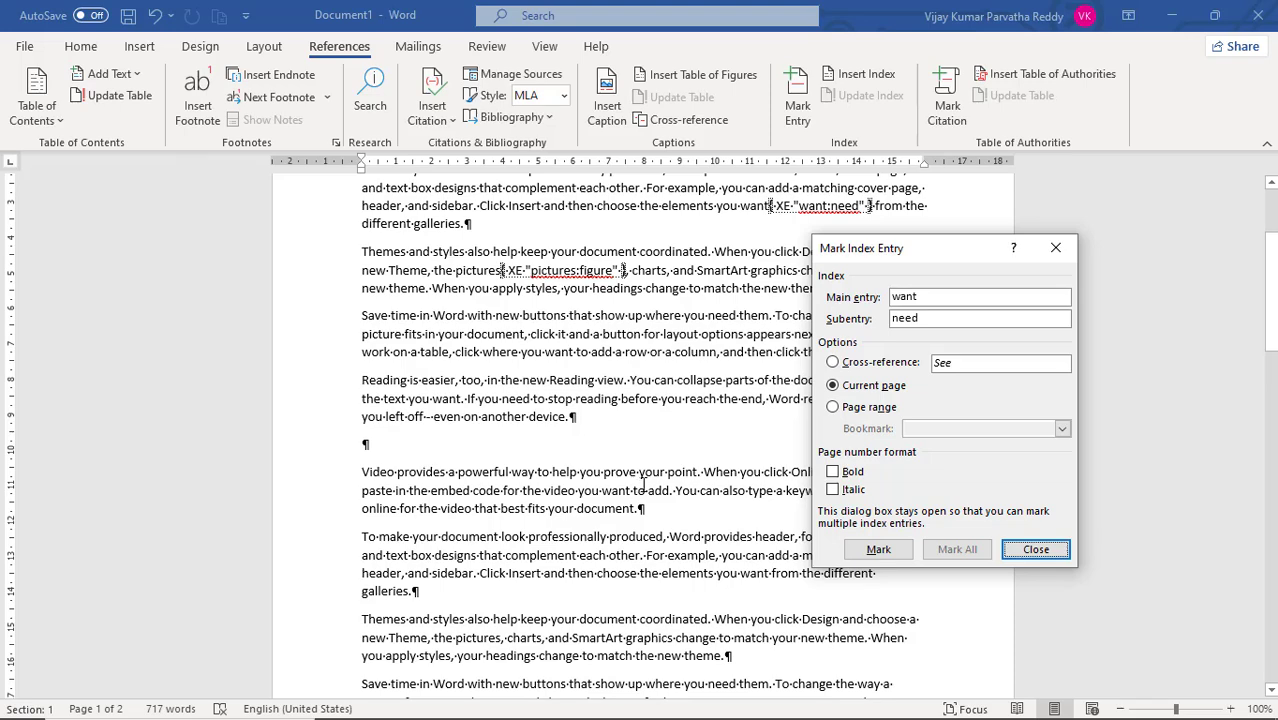
click(1030, 547)
- Mark the word "provides" in the second "Video provides" paragraph as an index entry with the subentry "gives"
double_click(422, 471)
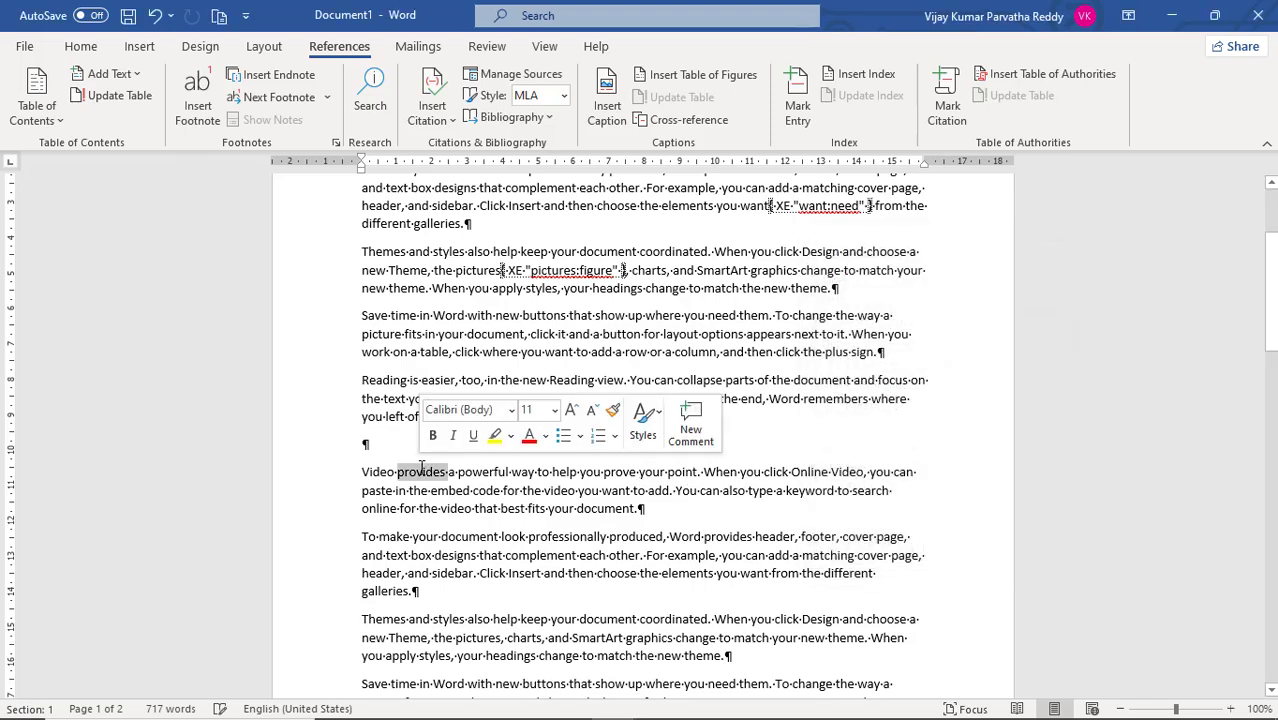
click(797, 100)
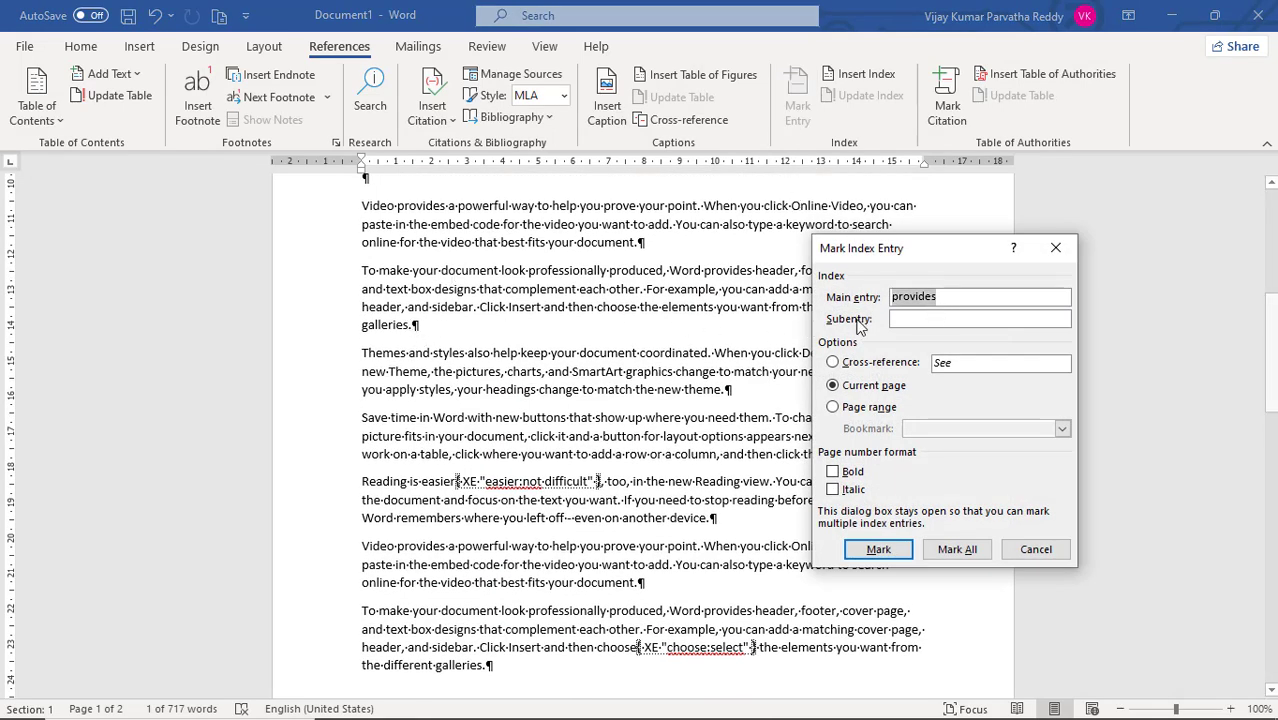
click(931, 319)
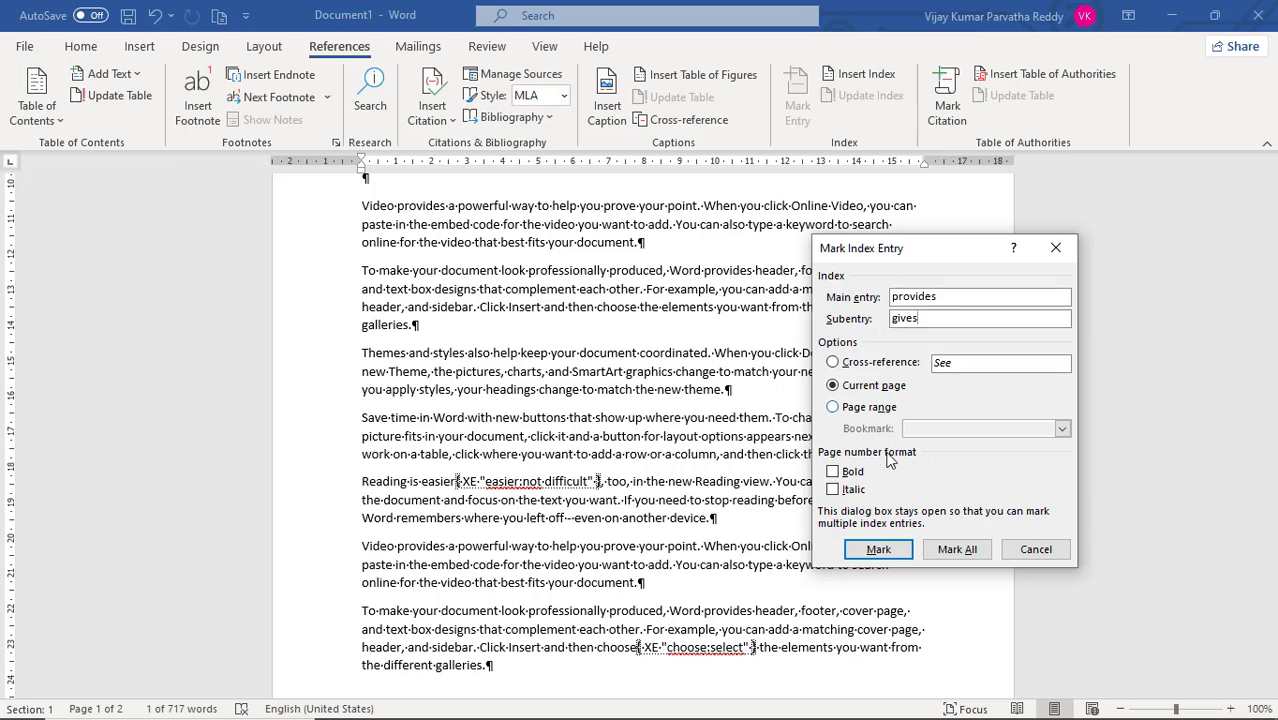
click(893, 548)
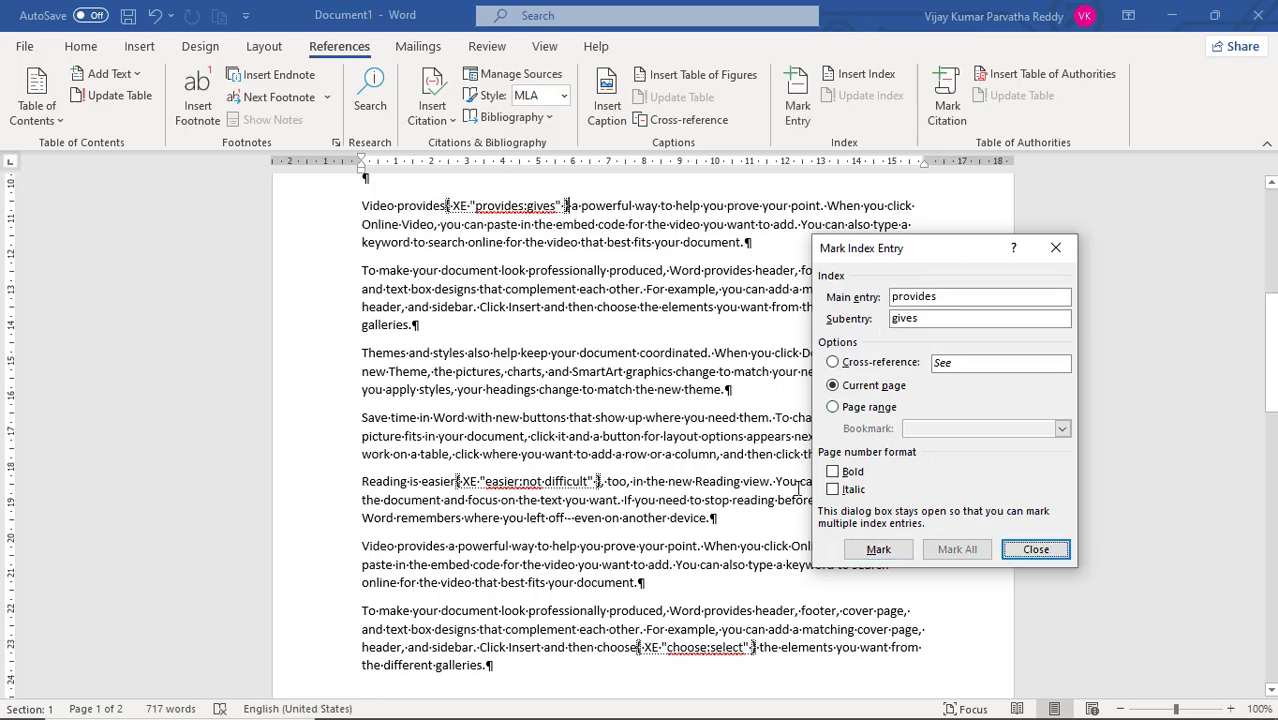
click(1030, 552)
- Start inserting an index in the empty paragraph at the end of the document and look through its print preview
scroll(663, 374, up, 7)
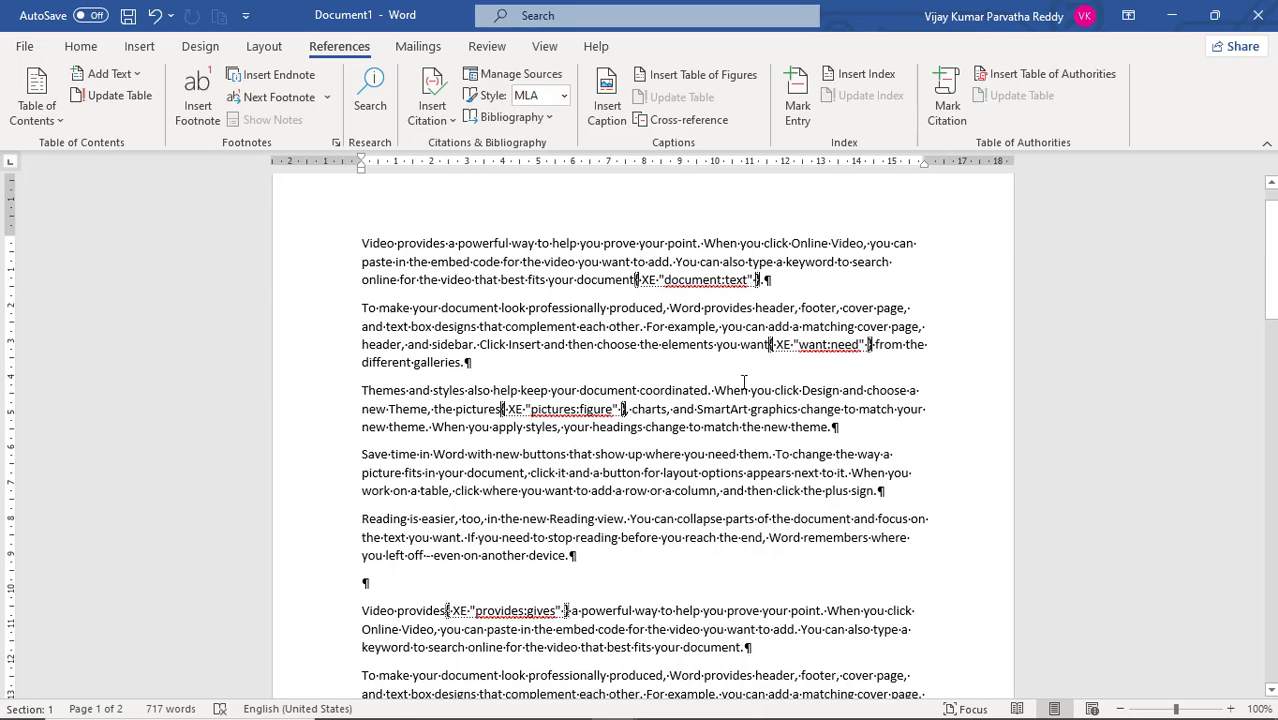
scroll(743, 381, down, 13)
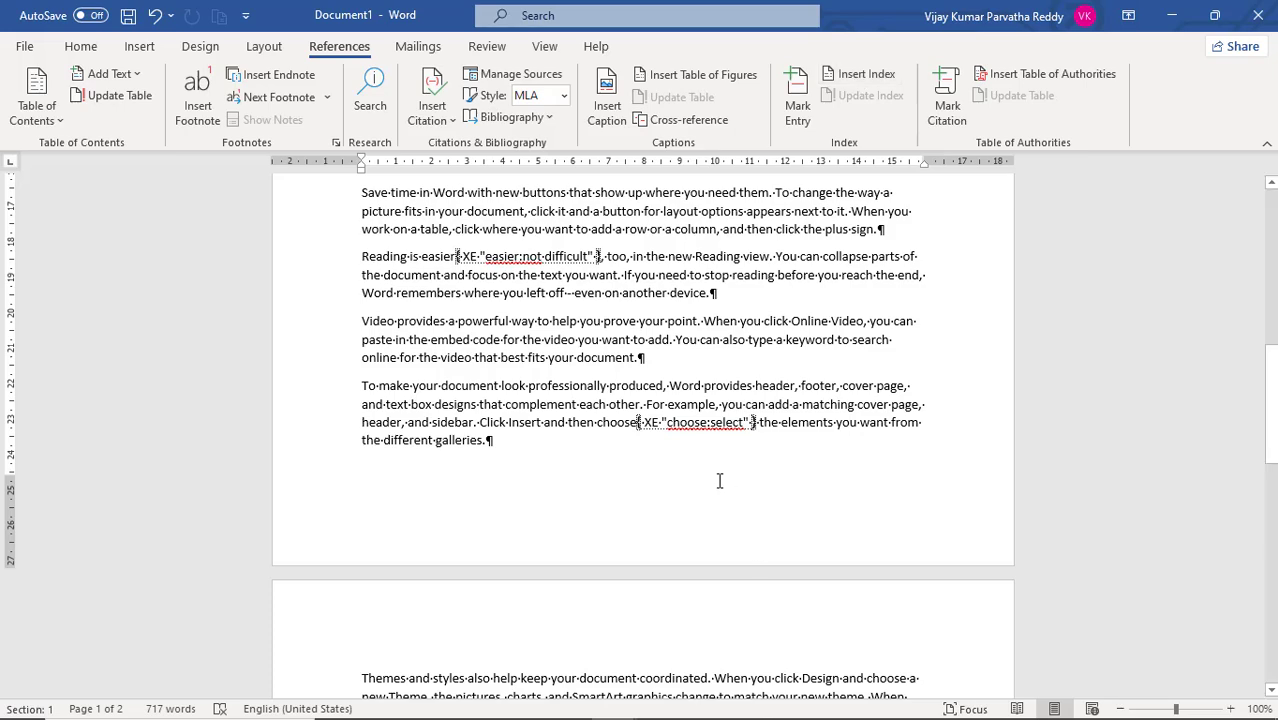
scroll(719, 481, down, 9)
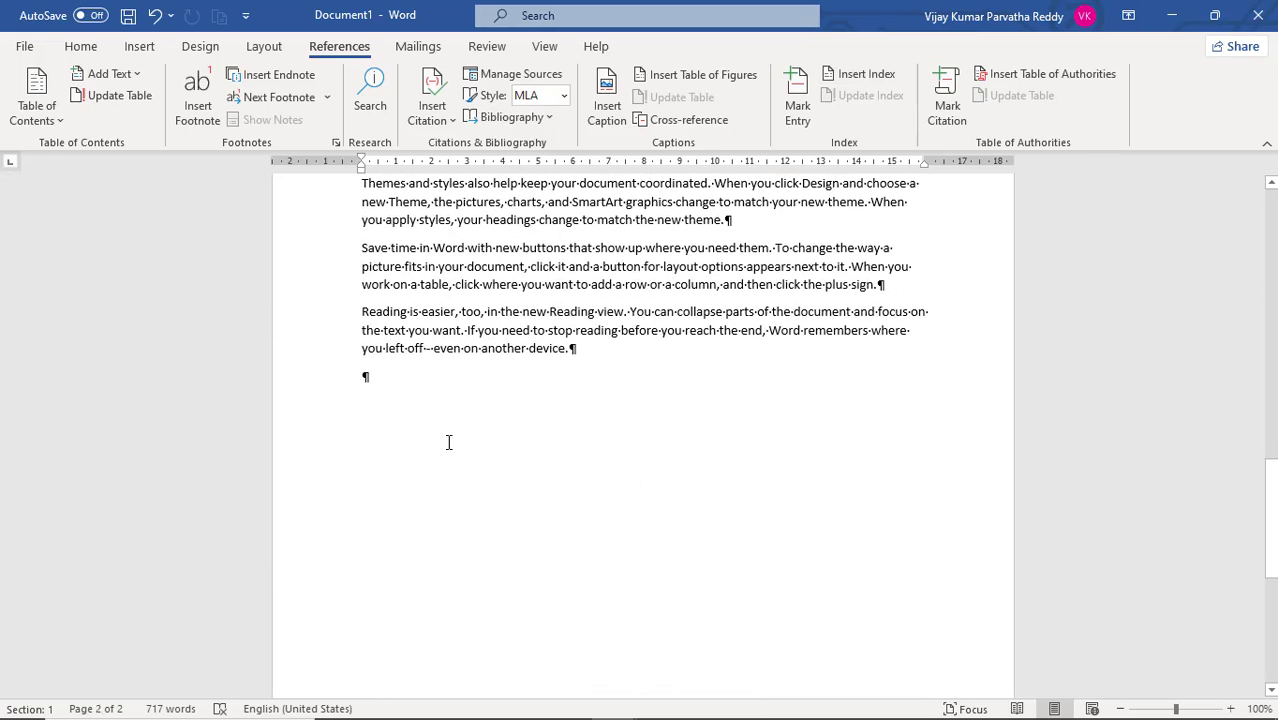
click(448, 442)
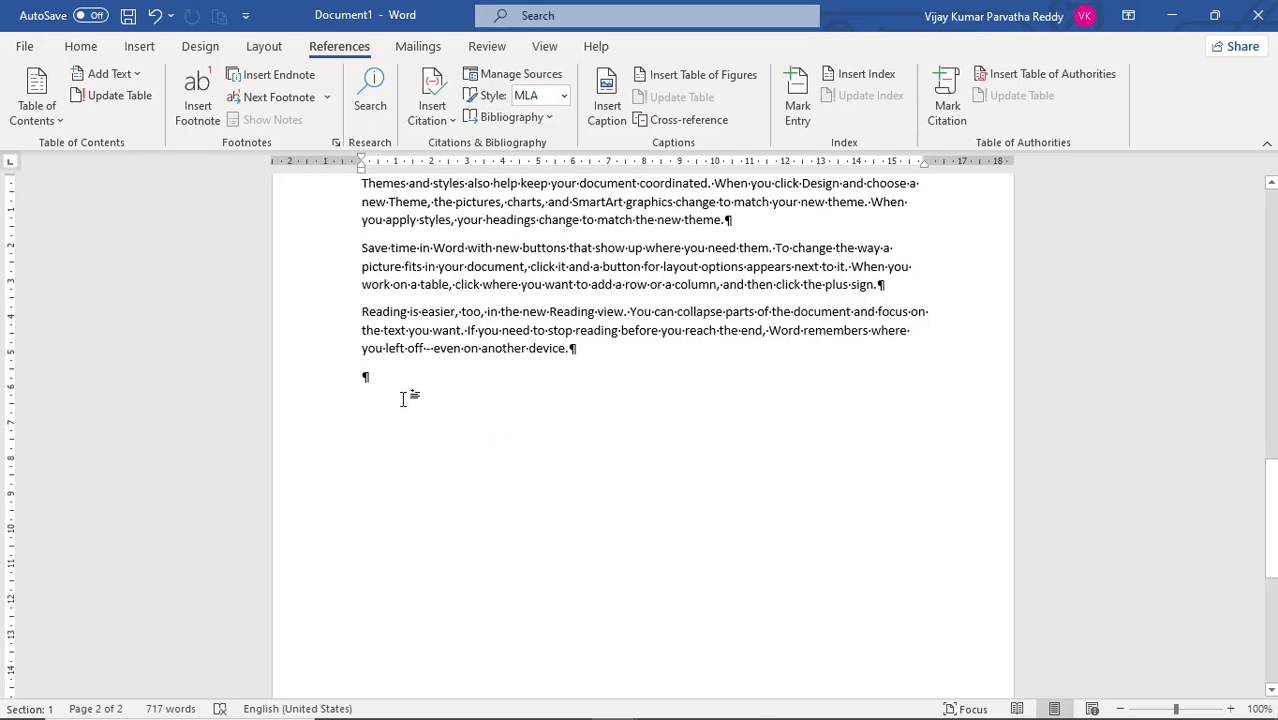
click(880, 75)
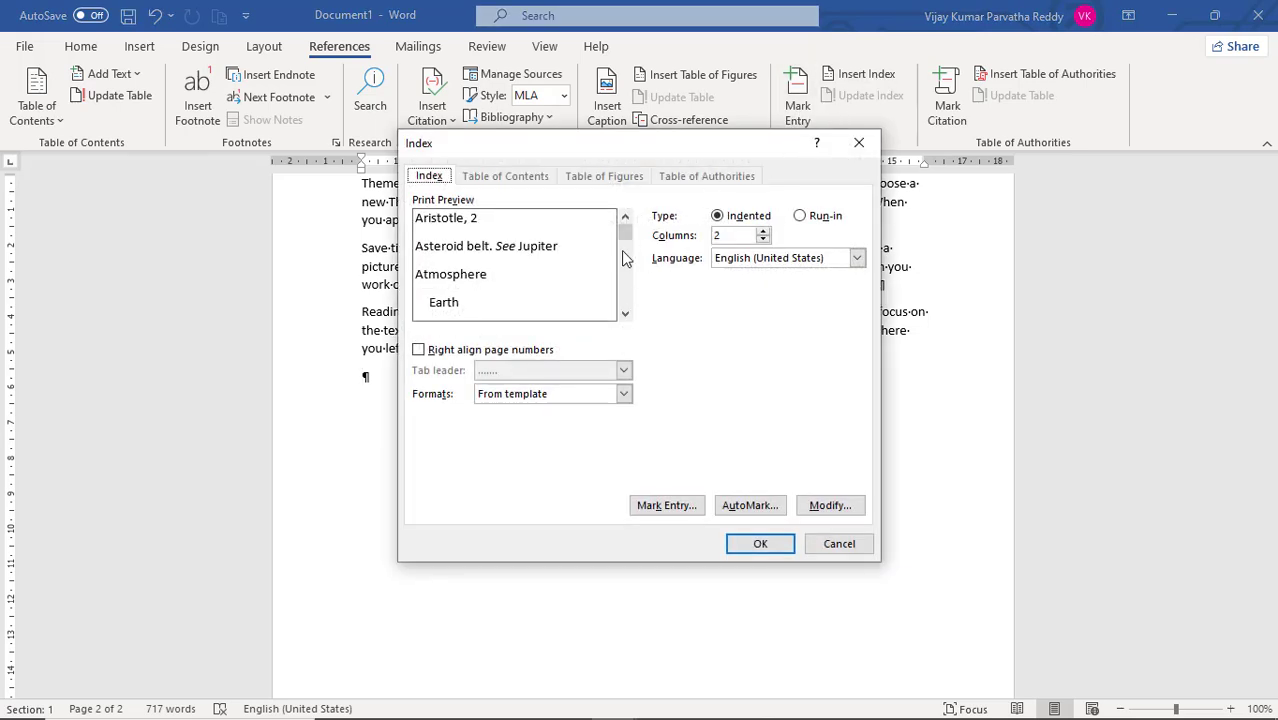
scroll(624, 262, down, 1)
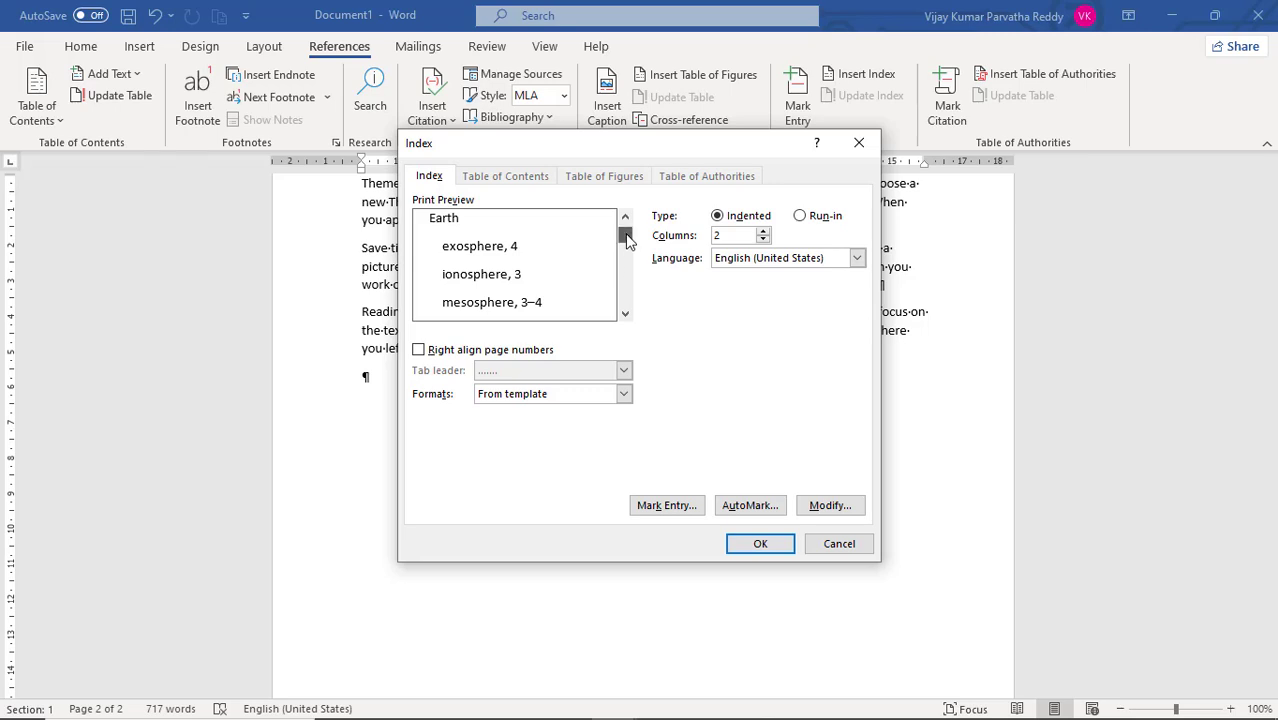
scroll(626, 240, up, 1)
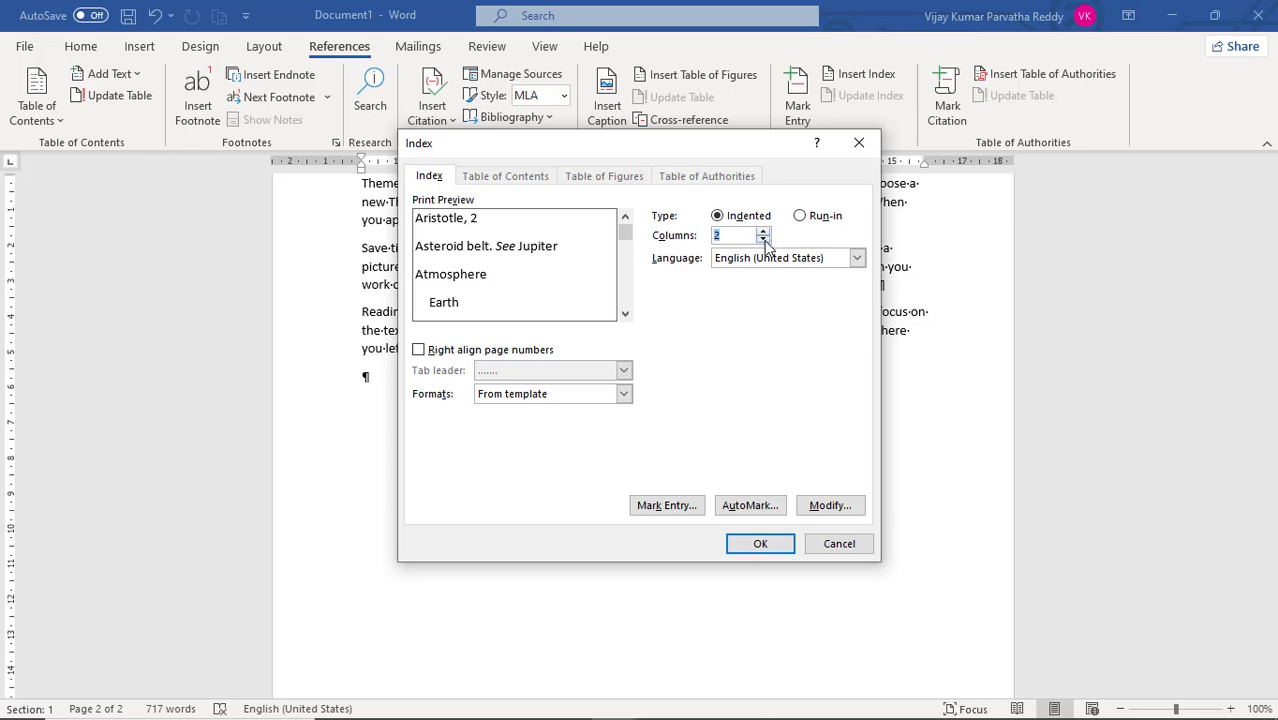
- Set the index columns to Auto and its format to Classic, and insert the index at the end of the document
click(763, 240)
click(763, 240)
click(418, 350)
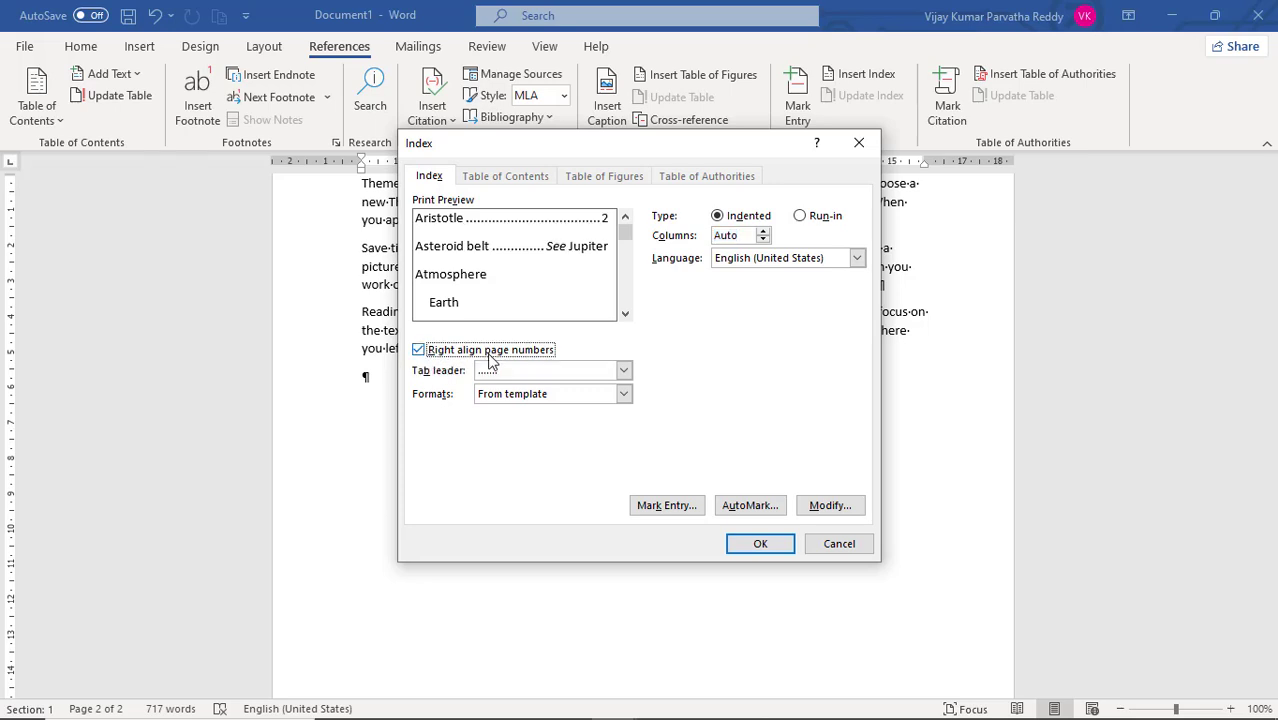
click(623, 394)
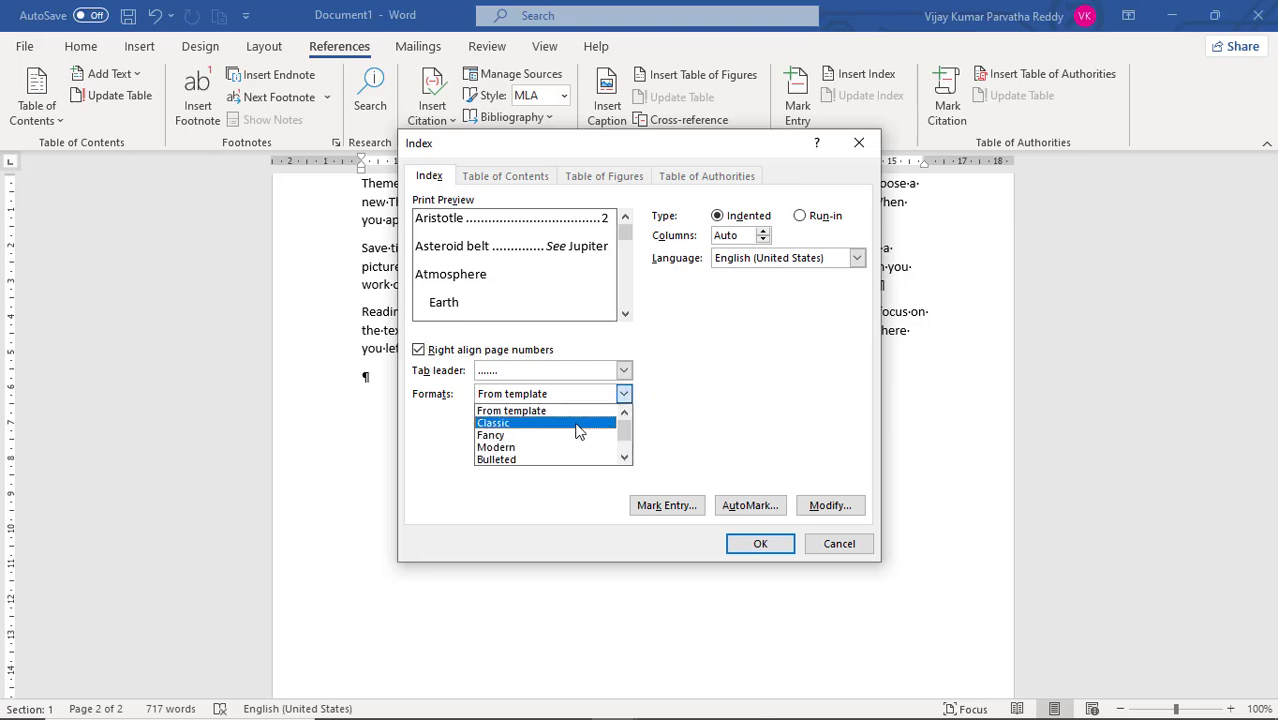
click(578, 424)
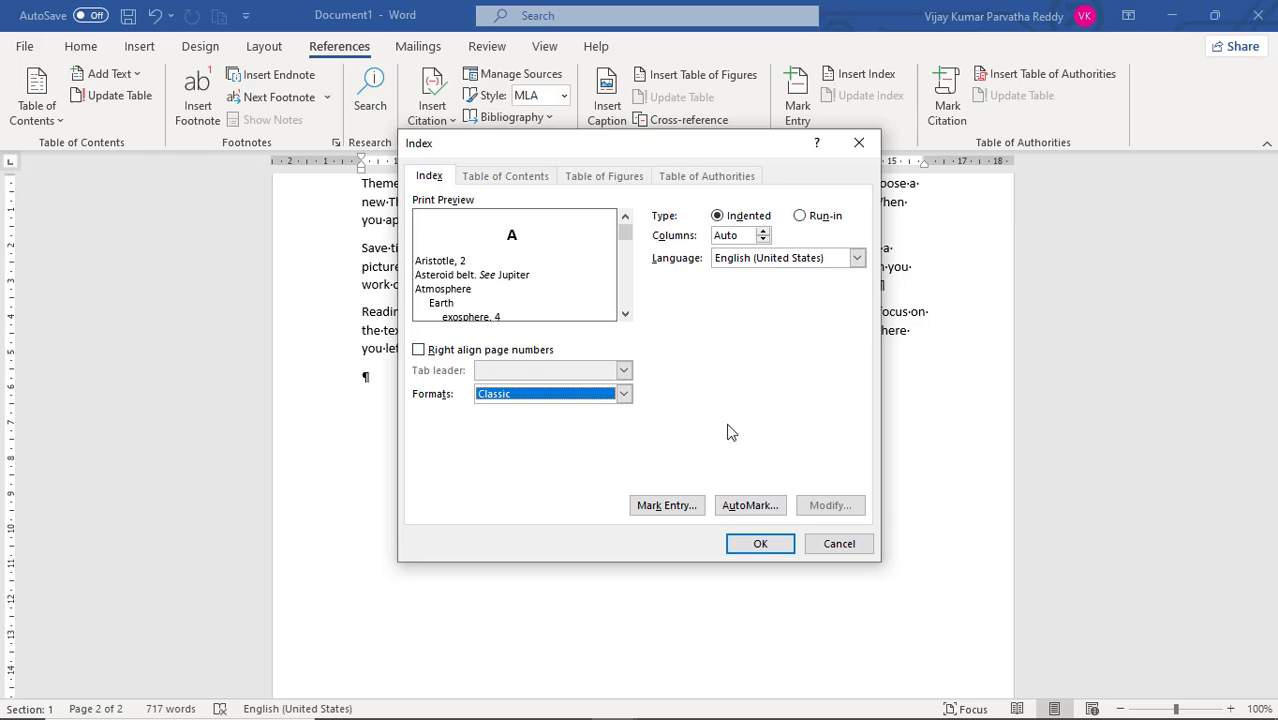
click(773, 547)
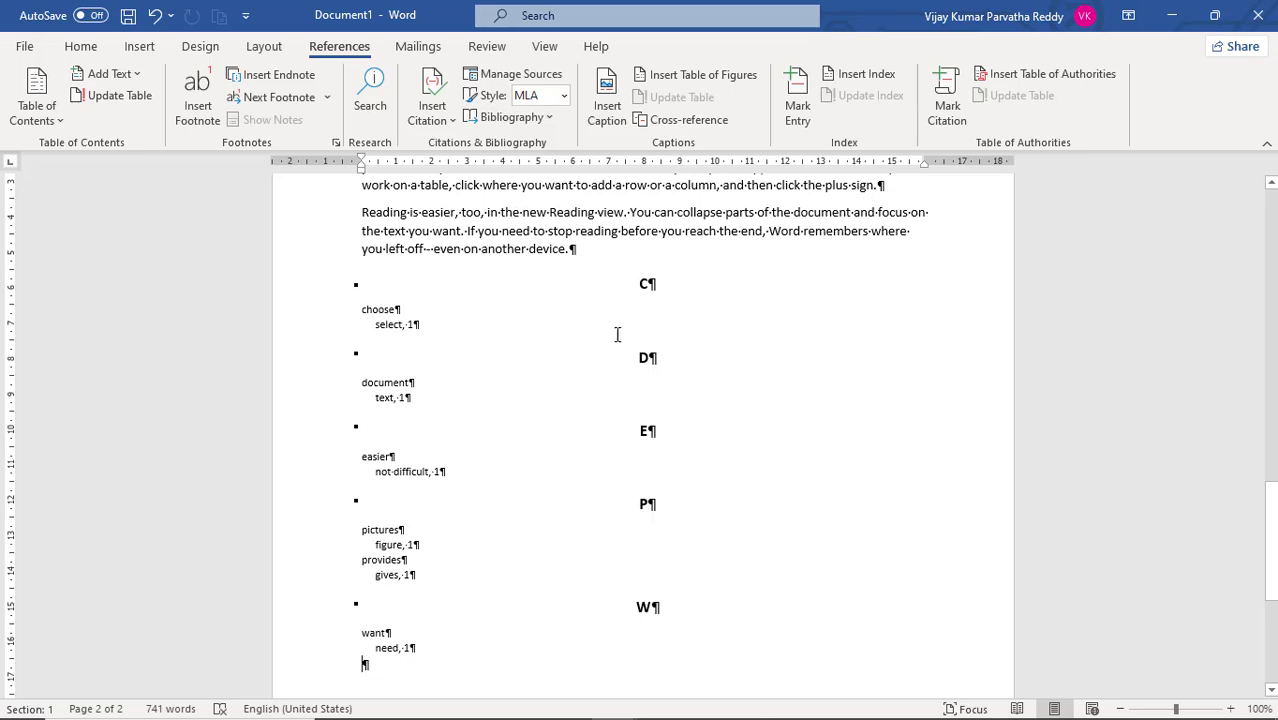
- Hide the paragraph marks and other formatting symbols in the document
click(655, 288)
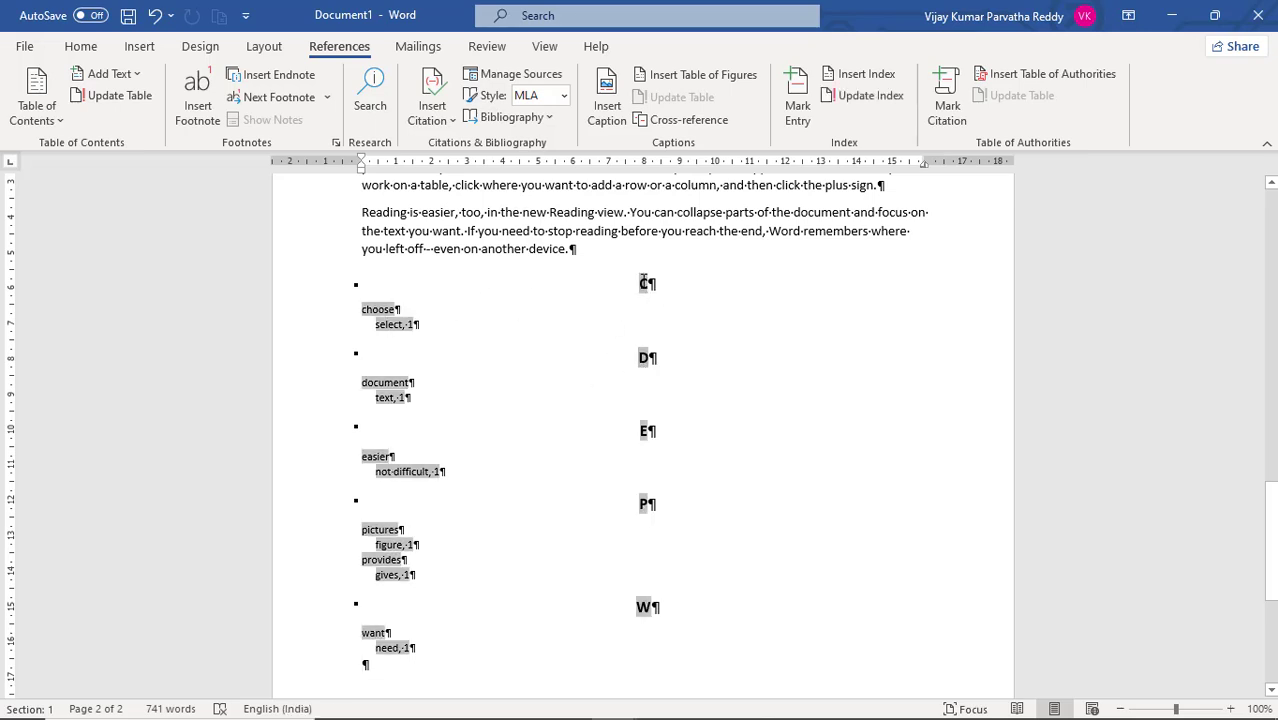
click(370, 307)
click(645, 284)
click(84, 50)
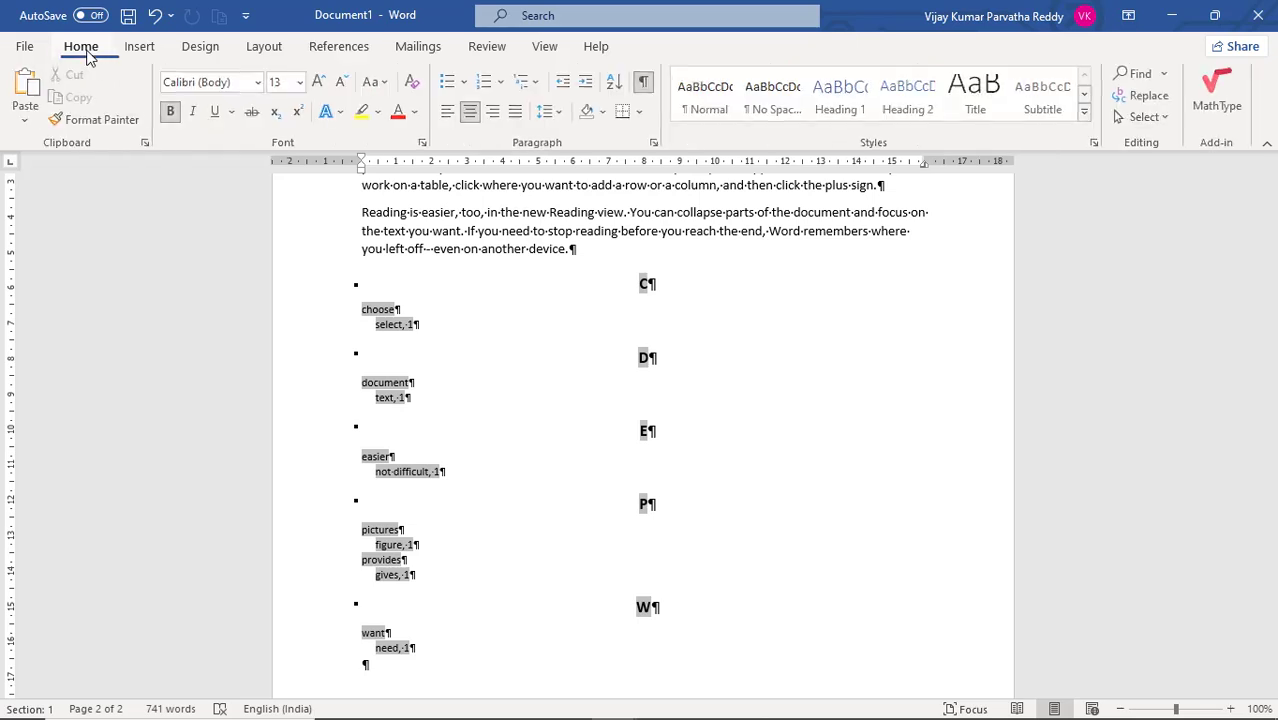
click(647, 84)
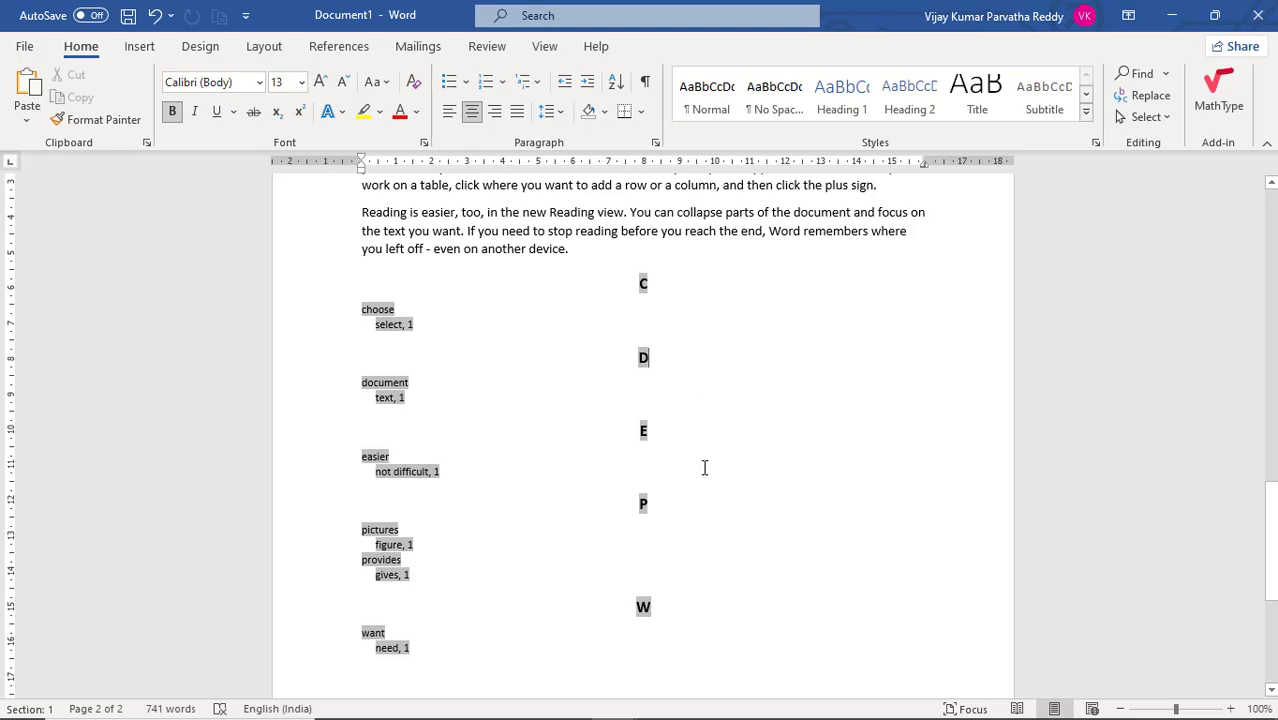
- Examine the letter headings, main entries and subentries of the inserted index
scroll(704, 467, down, 3)
scroll(590, 439, up, 2)
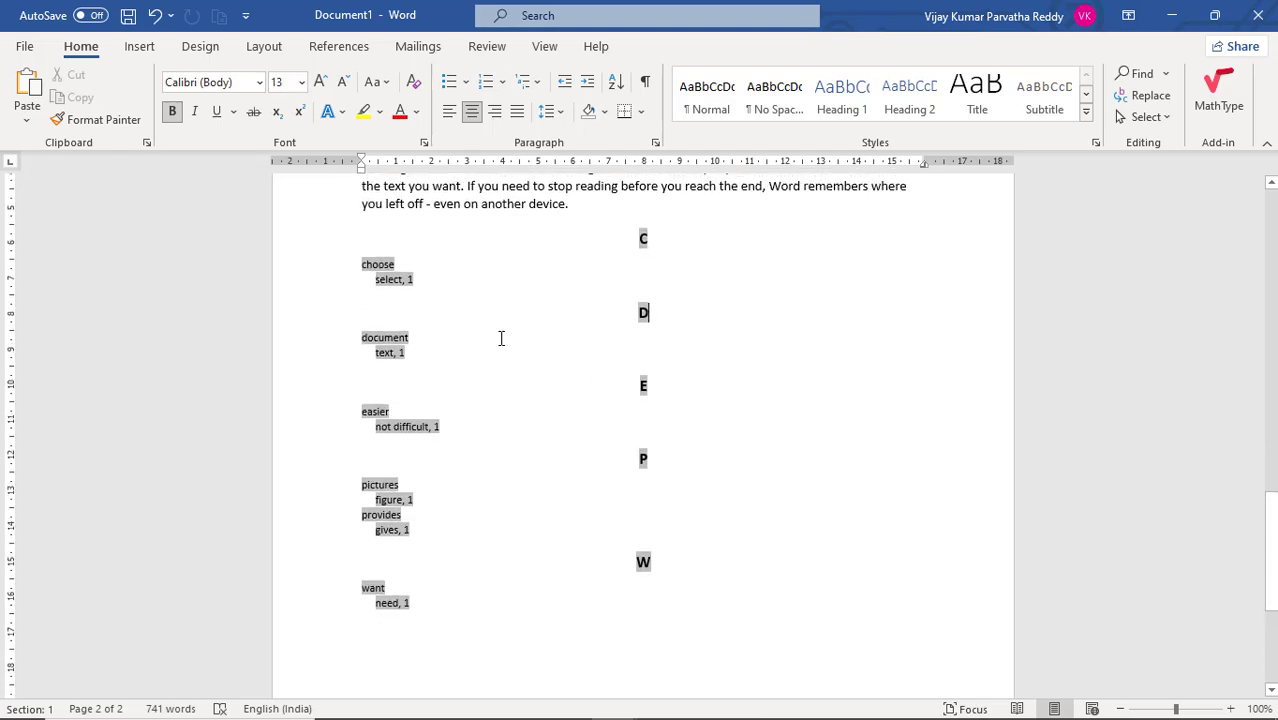
click(648, 240)
click(391, 278)
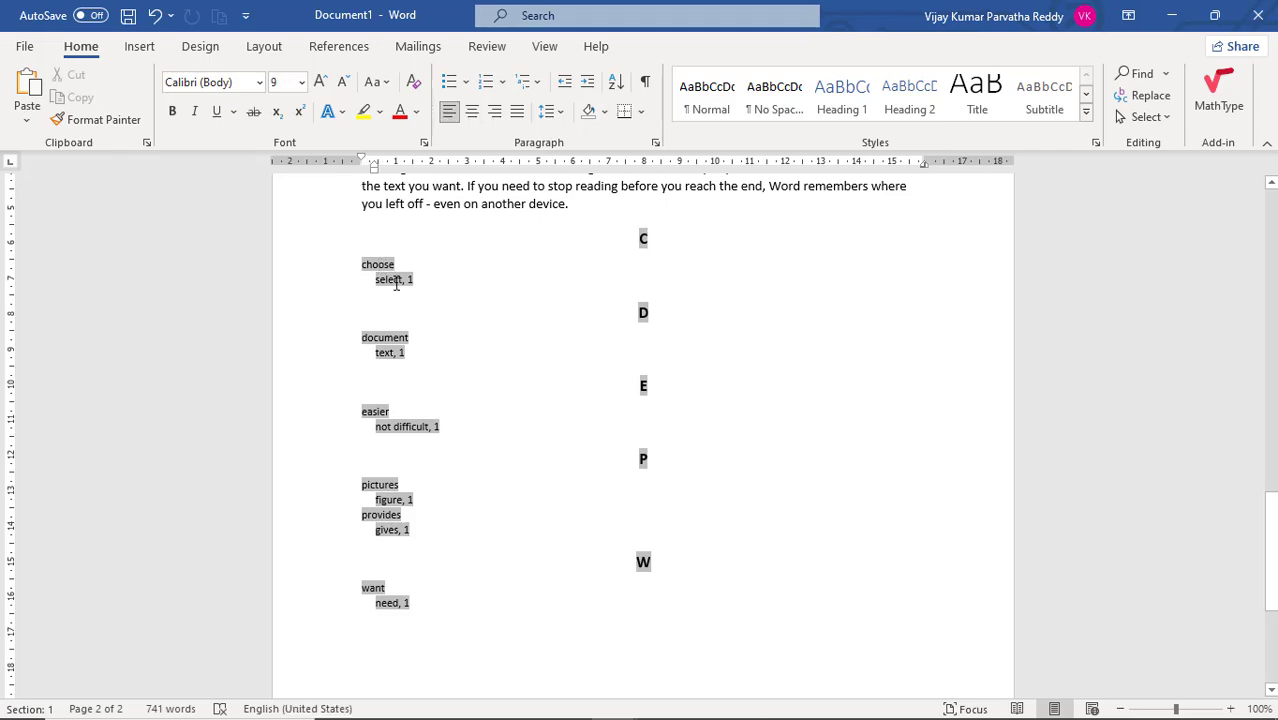
click(396, 283)
scroll(413, 432, down, 1)
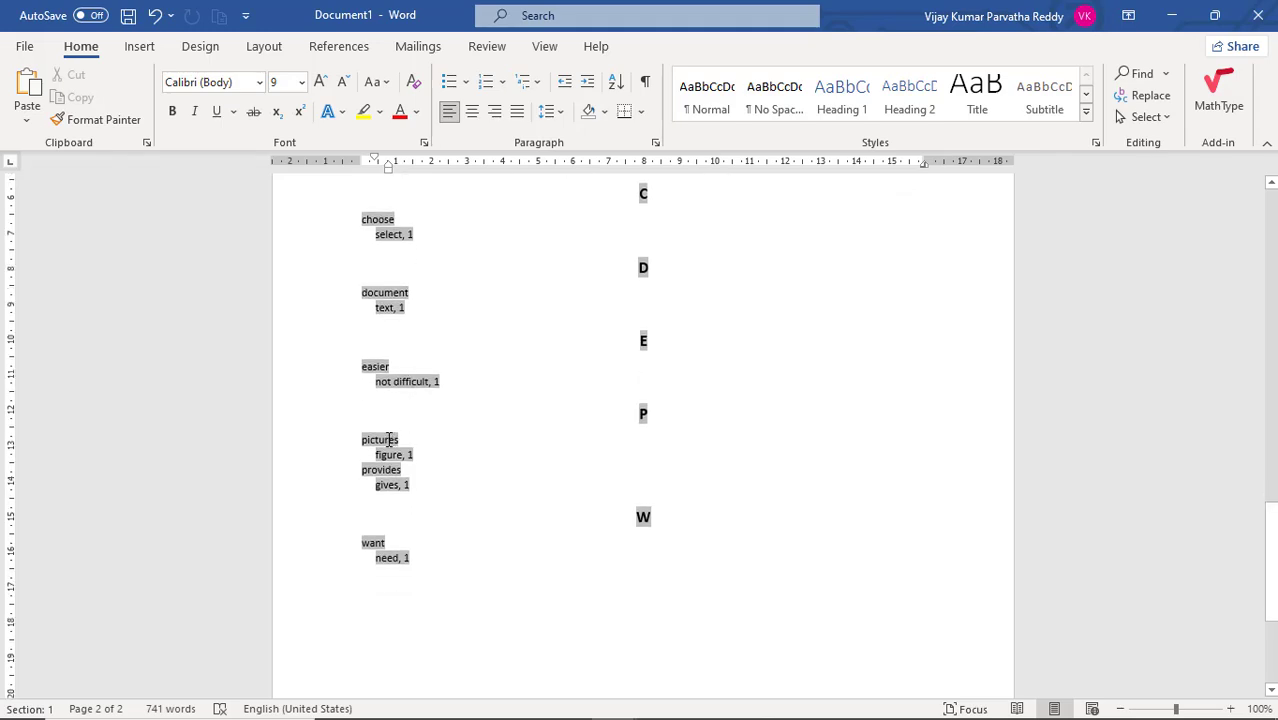
click(389, 440)
click(392, 456)
click(384, 485)
click(378, 541)
- Add two empty paragraphs below the last entry of the index
click(486, 598)
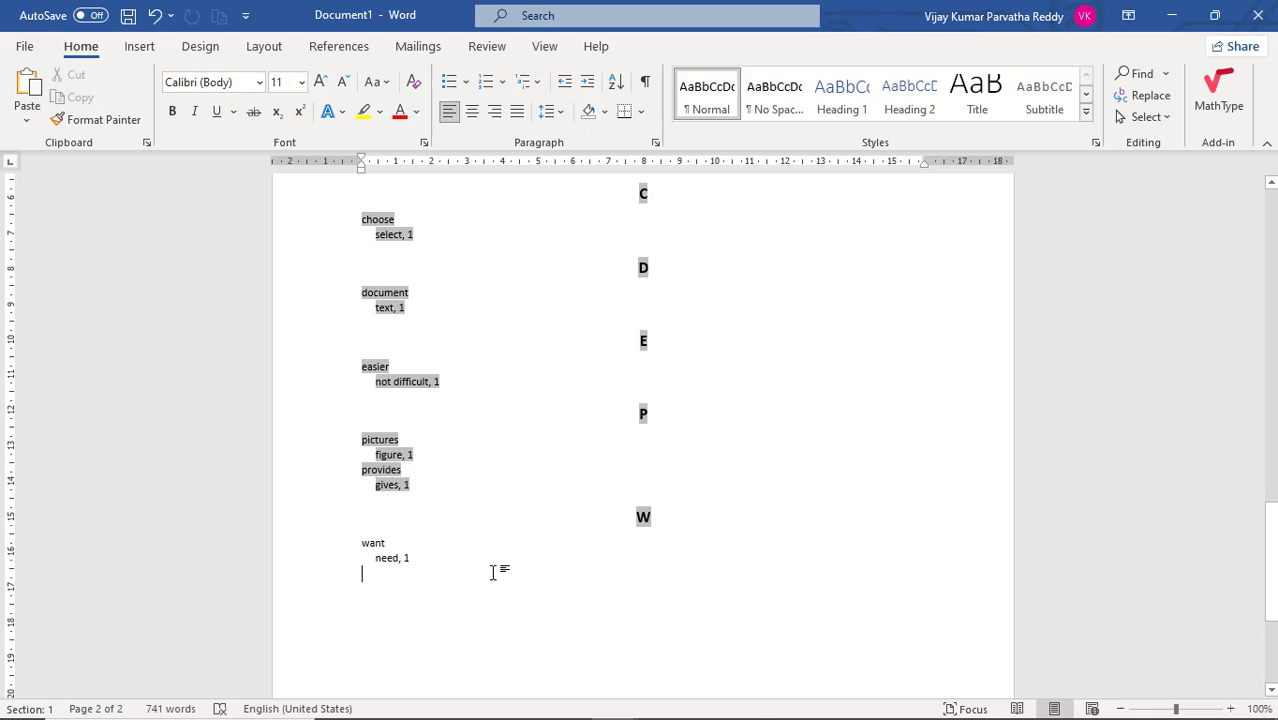
key(Return)
key(Return)
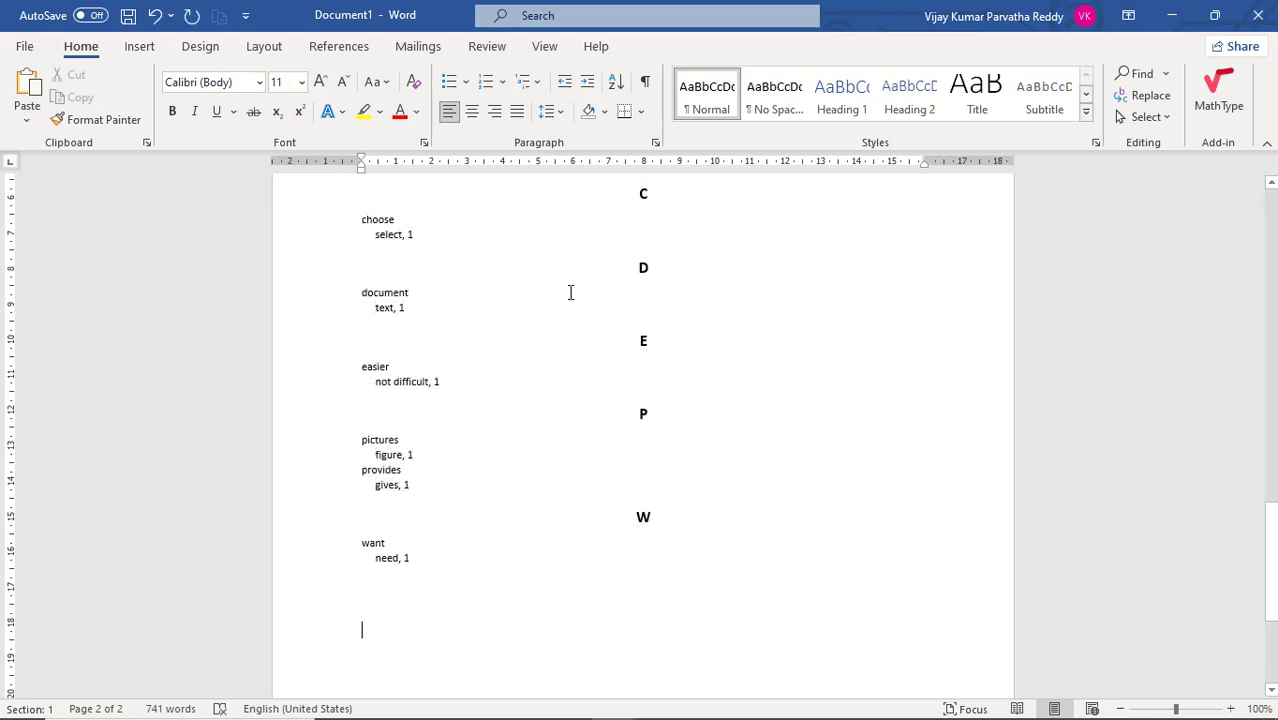
- Preview the Modern and From template index formats, and replace the existing index with one in the Fancy format
click(356, 52)
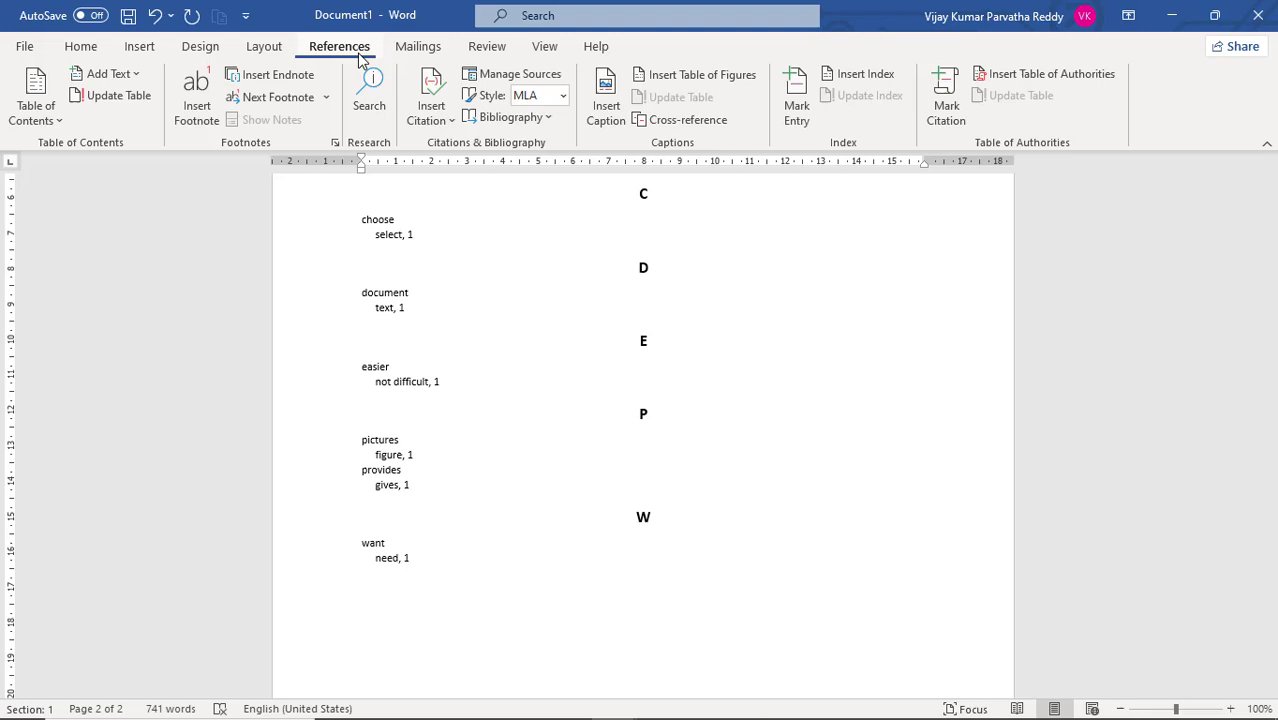
click(851, 85)
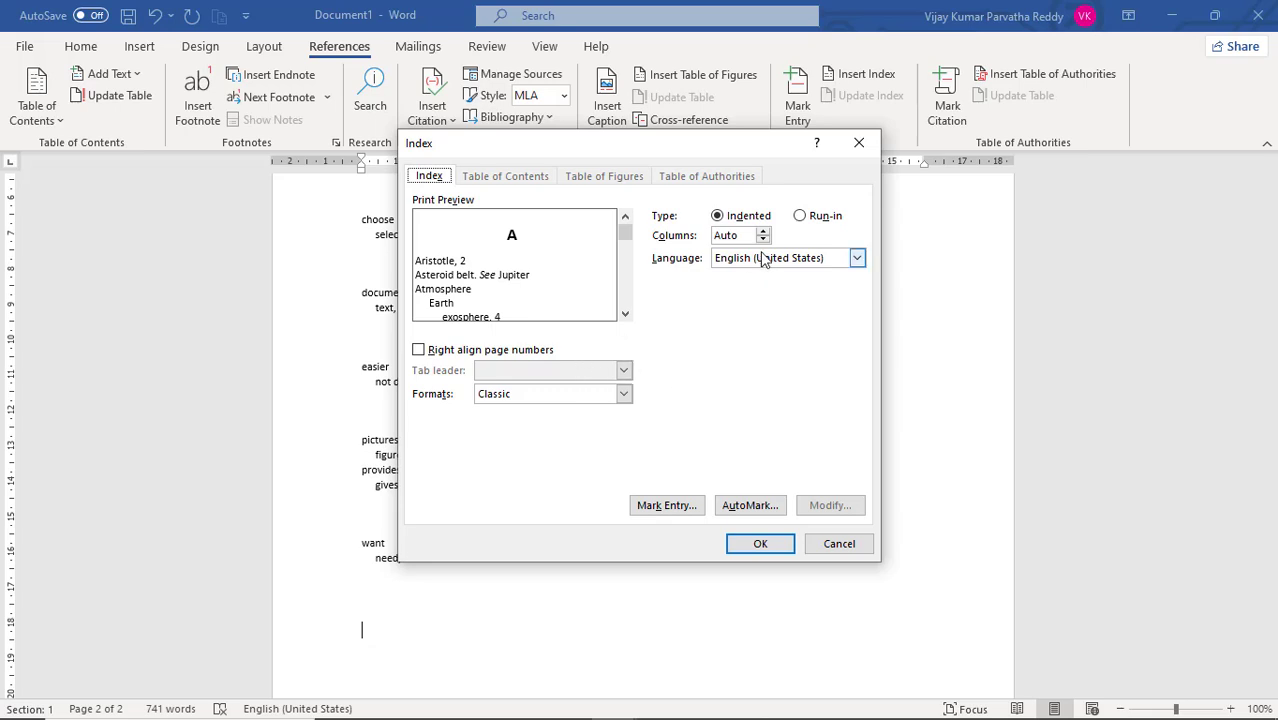
click(623, 394)
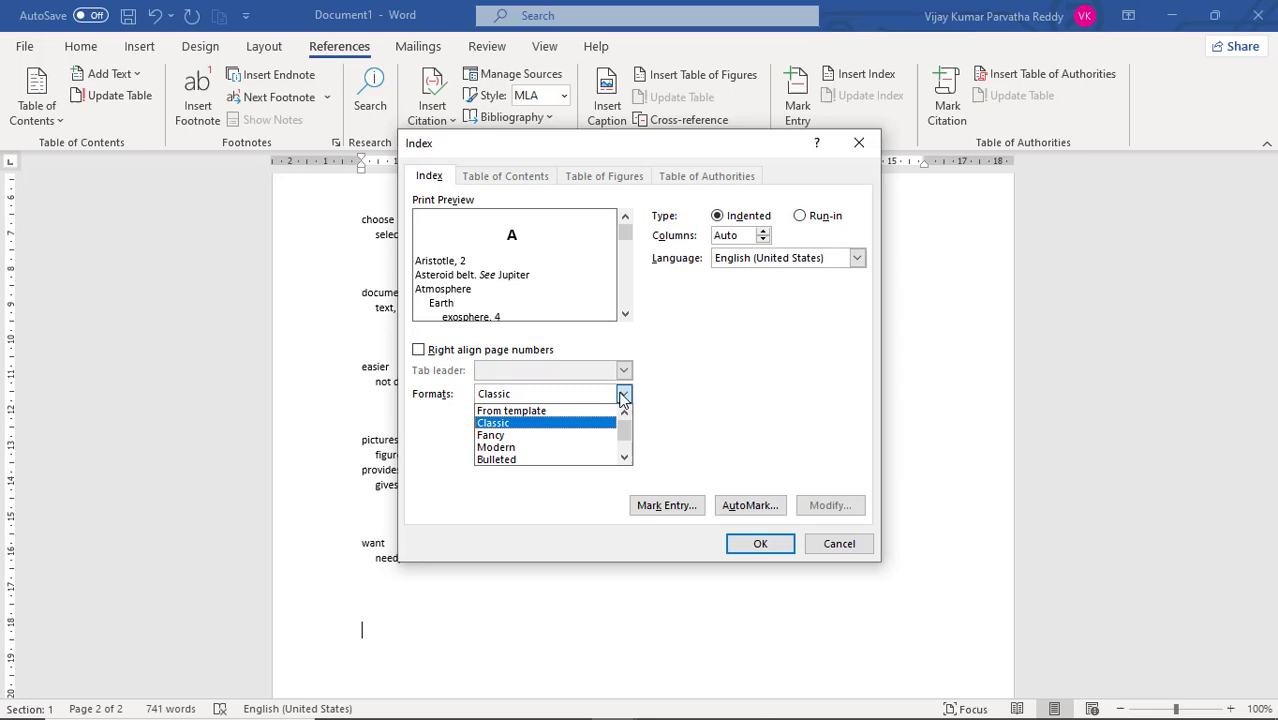
click(547, 448)
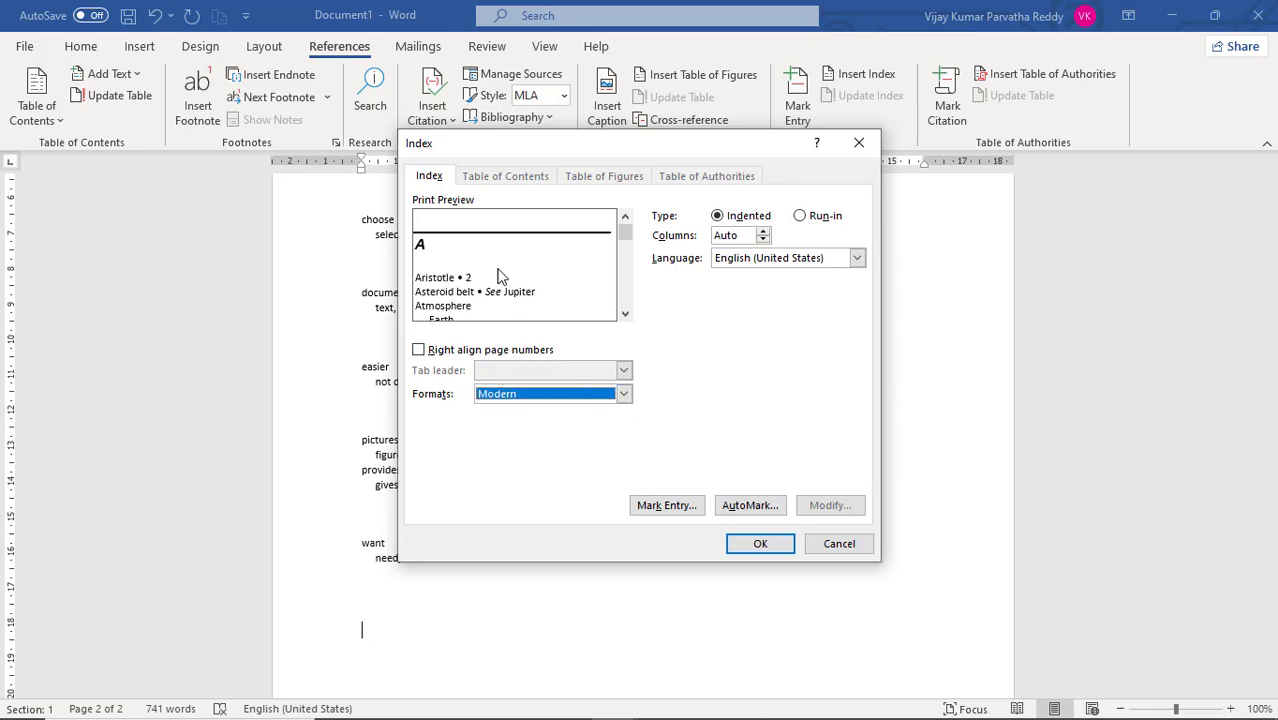
click(623, 393)
click(570, 411)
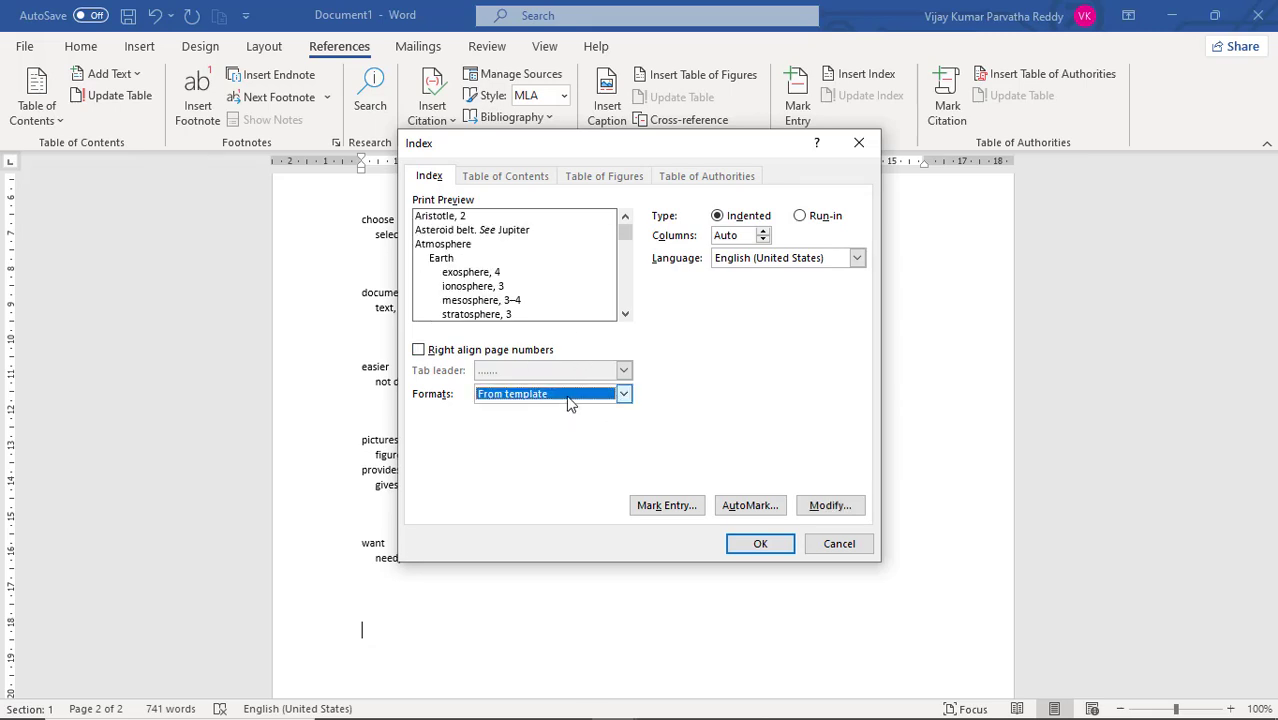
click(623, 394)
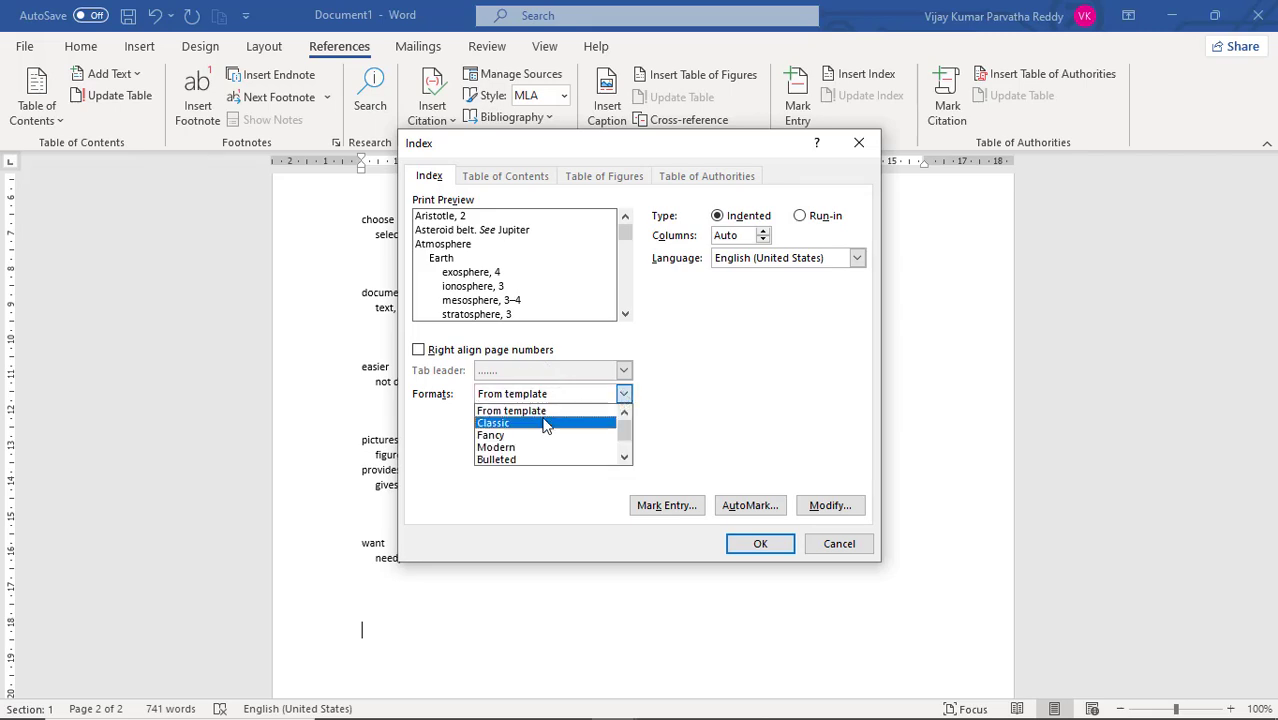
click(537, 437)
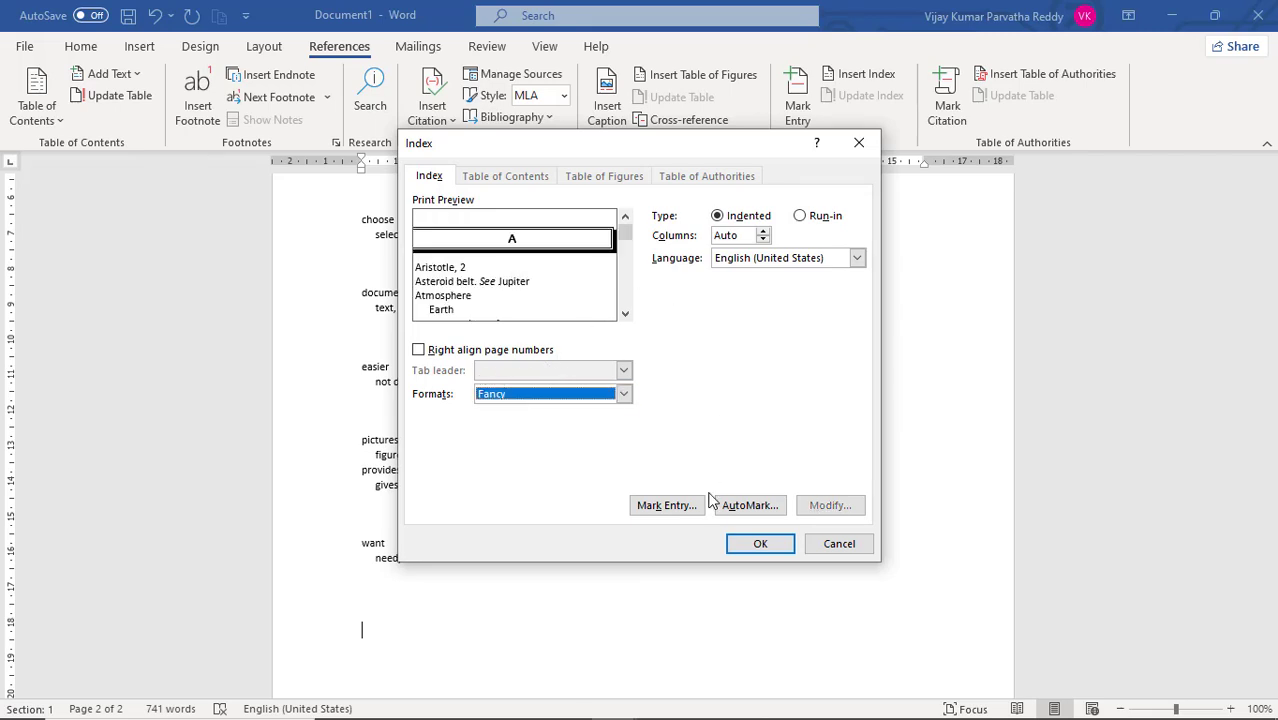
click(751, 545)
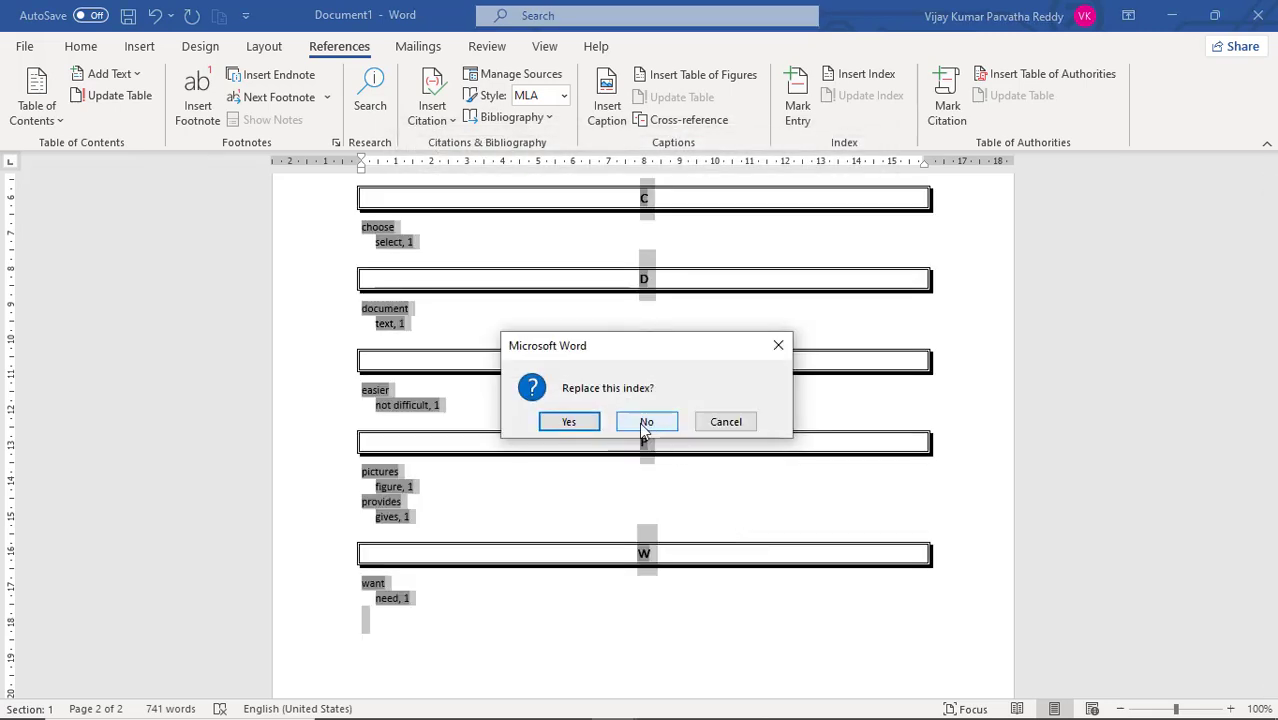
click(588, 423)
scroll(673, 384, up, 3)
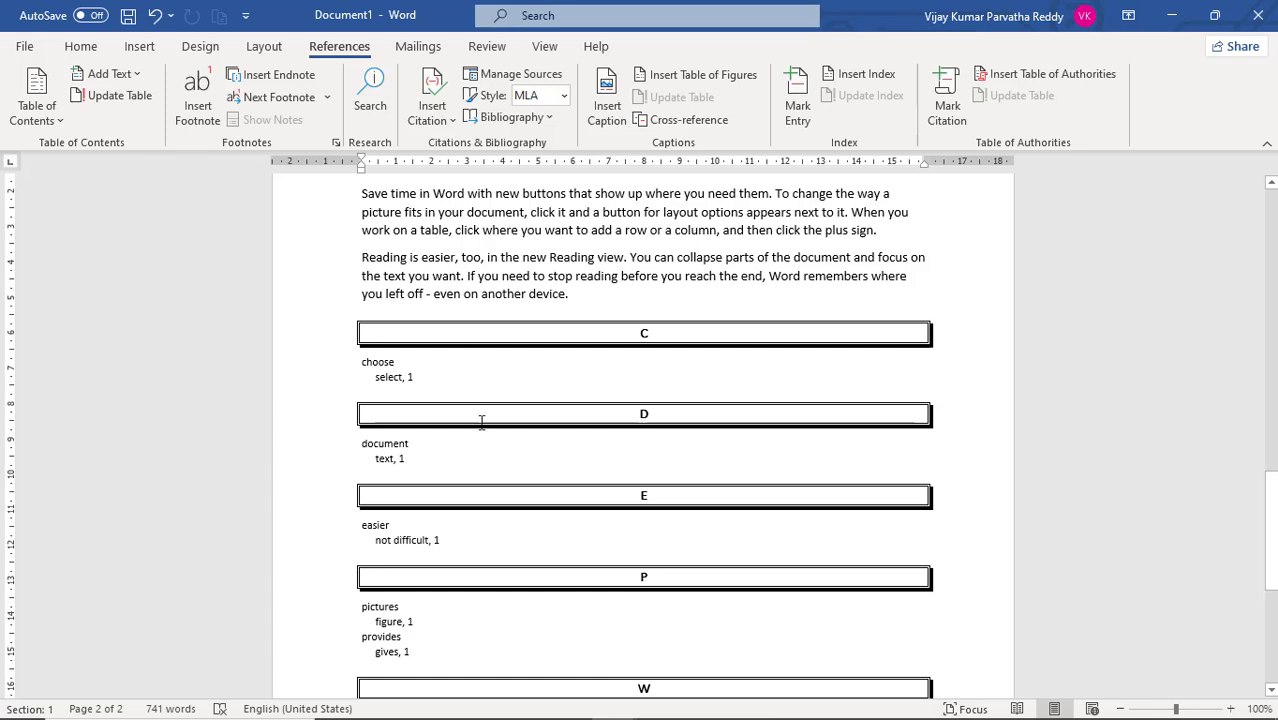
scroll(653, 418, down, 2)
scroll(653, 418, down, 1)
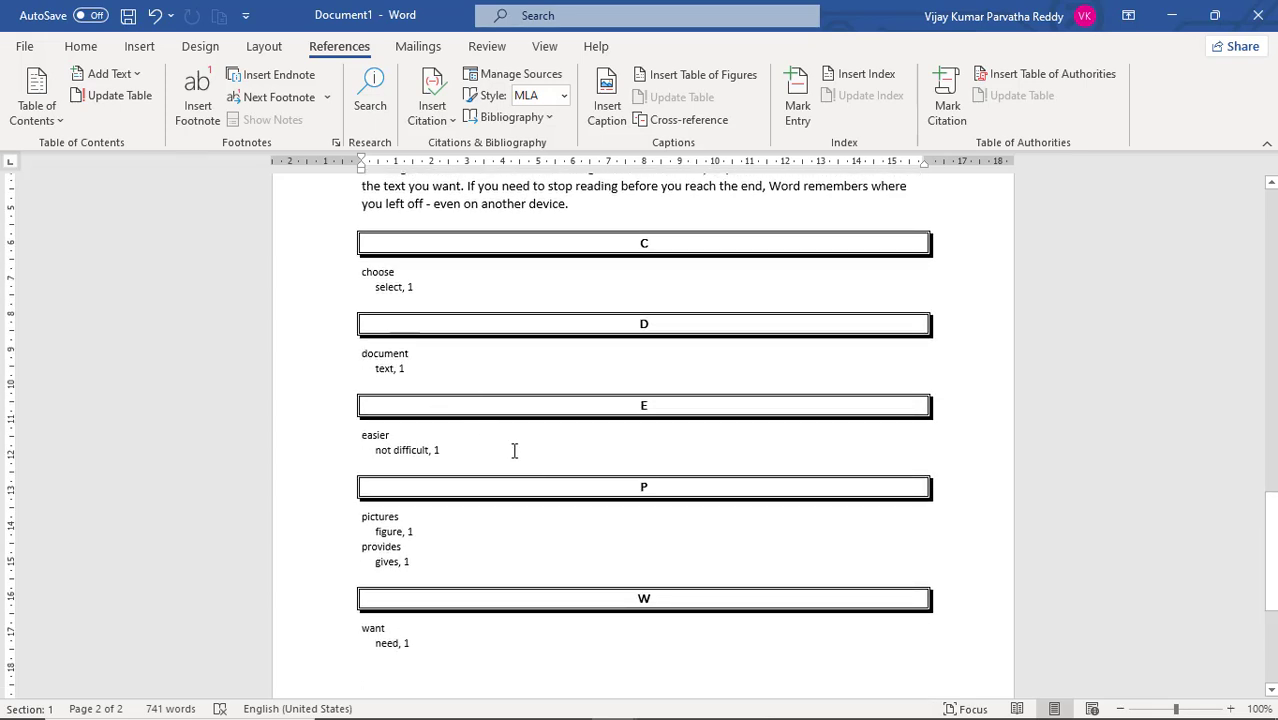
scroll(556, 534, down, 3)
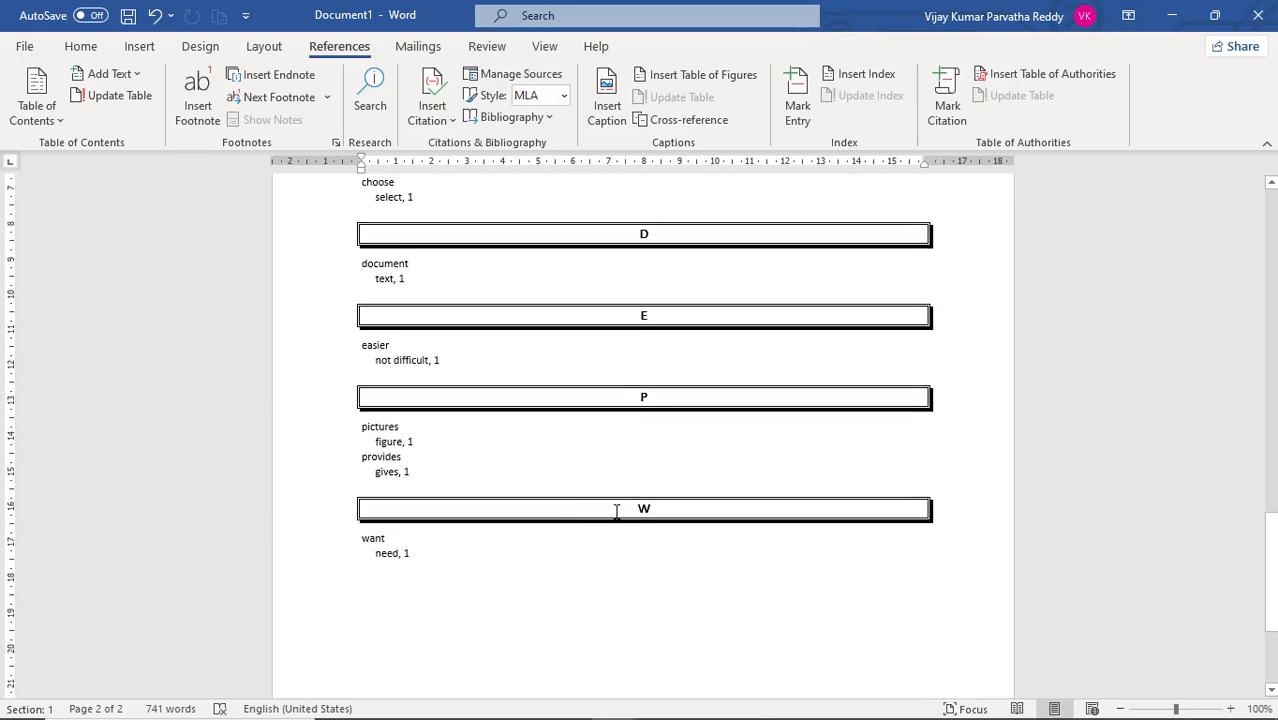
- Mark the word "powerful" in the last Video paragraph of page 1 as an index entry with the subentry "strong"
scroll(614, 512, up, 12)
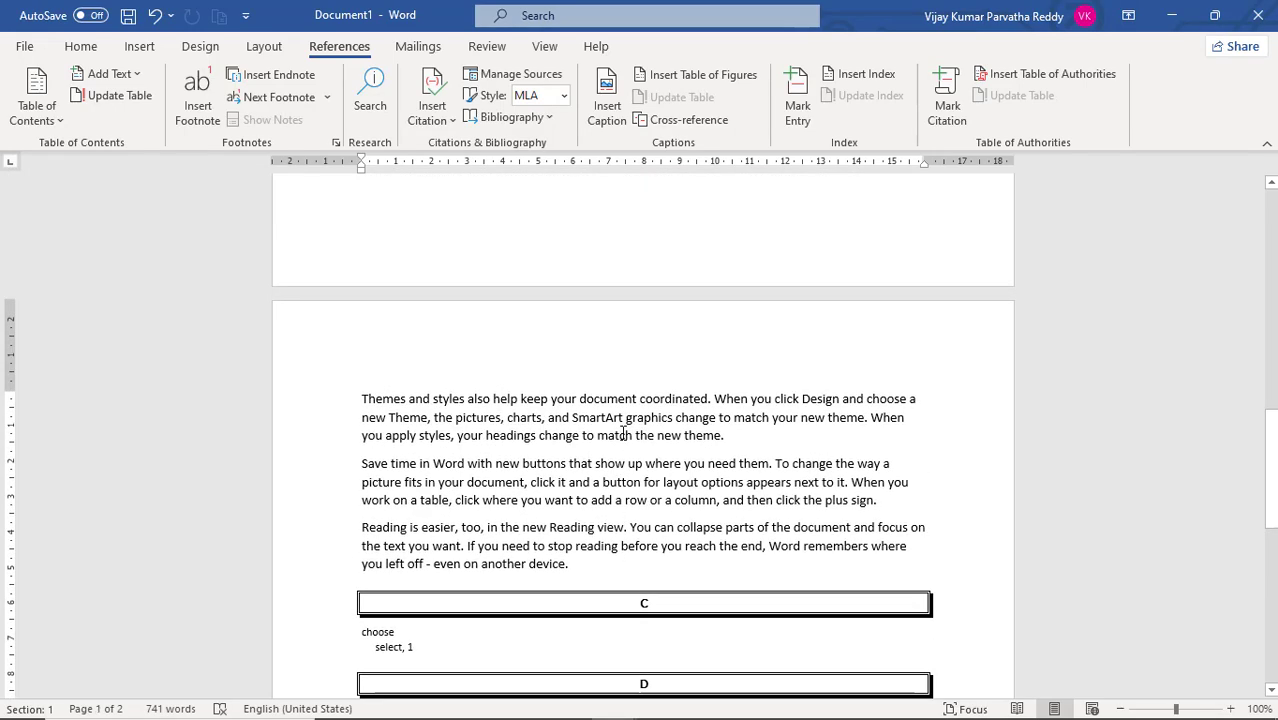
scroll(642, 429, up, 1)
scroll(642, 429, up, 1)
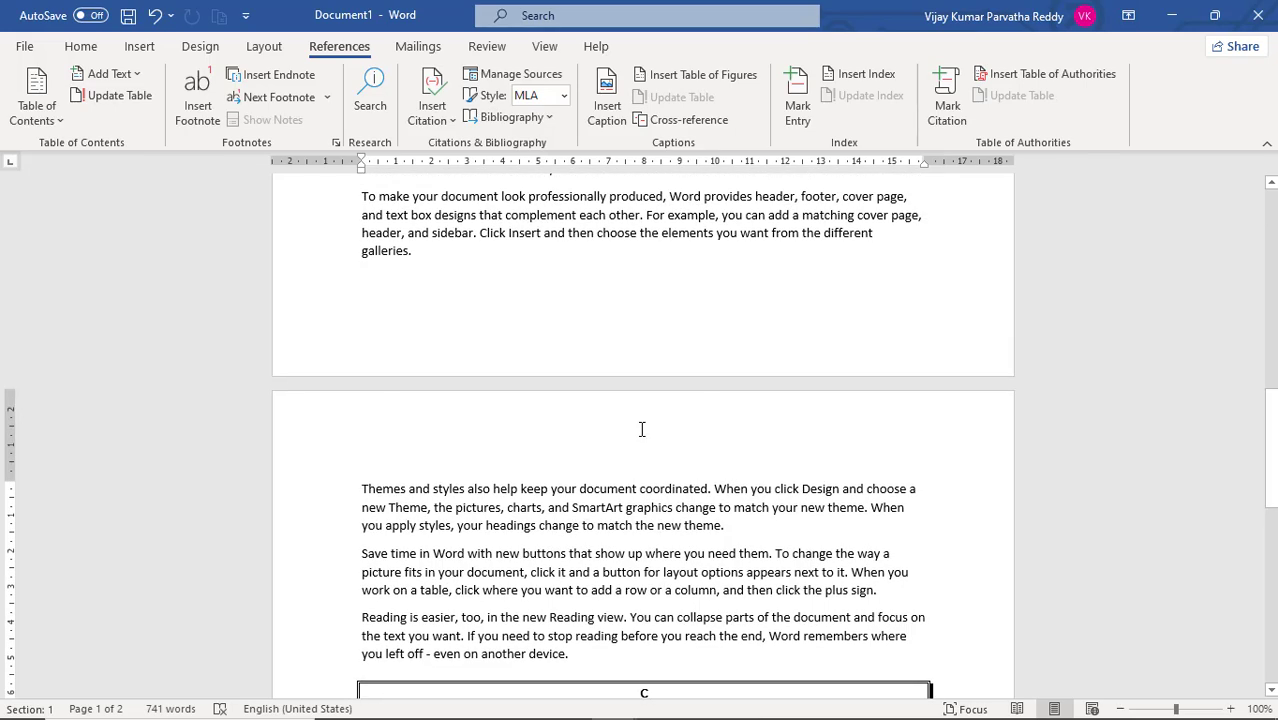
scroll(785, 475, up, 1)
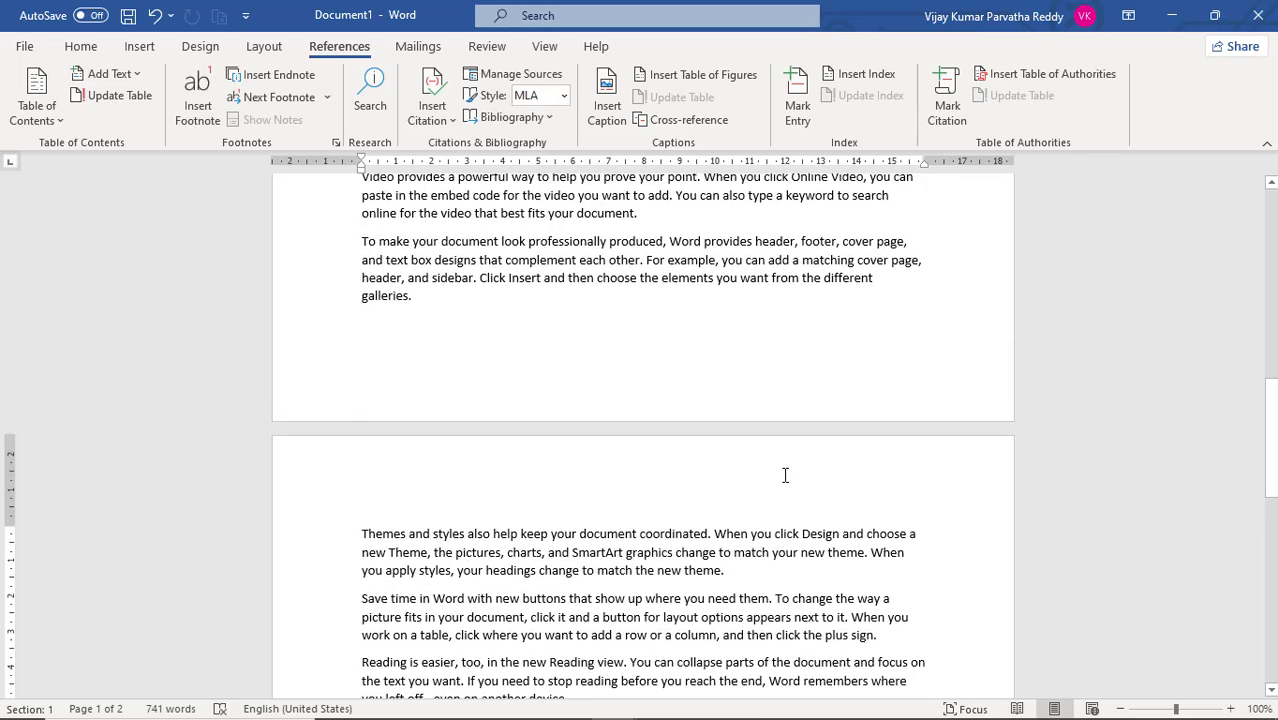
scroll(785, 475, up, 1)
scroll(785, 475, up, 2)
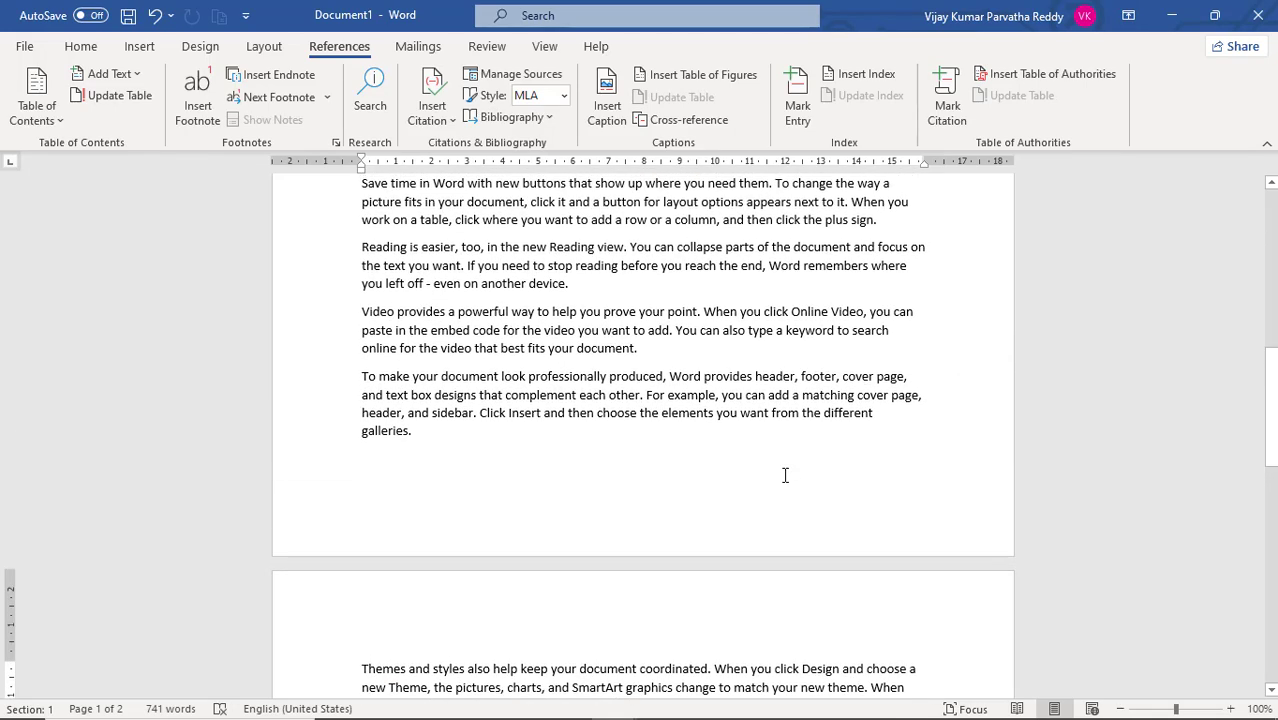
scroll(735, 465, up, 1)
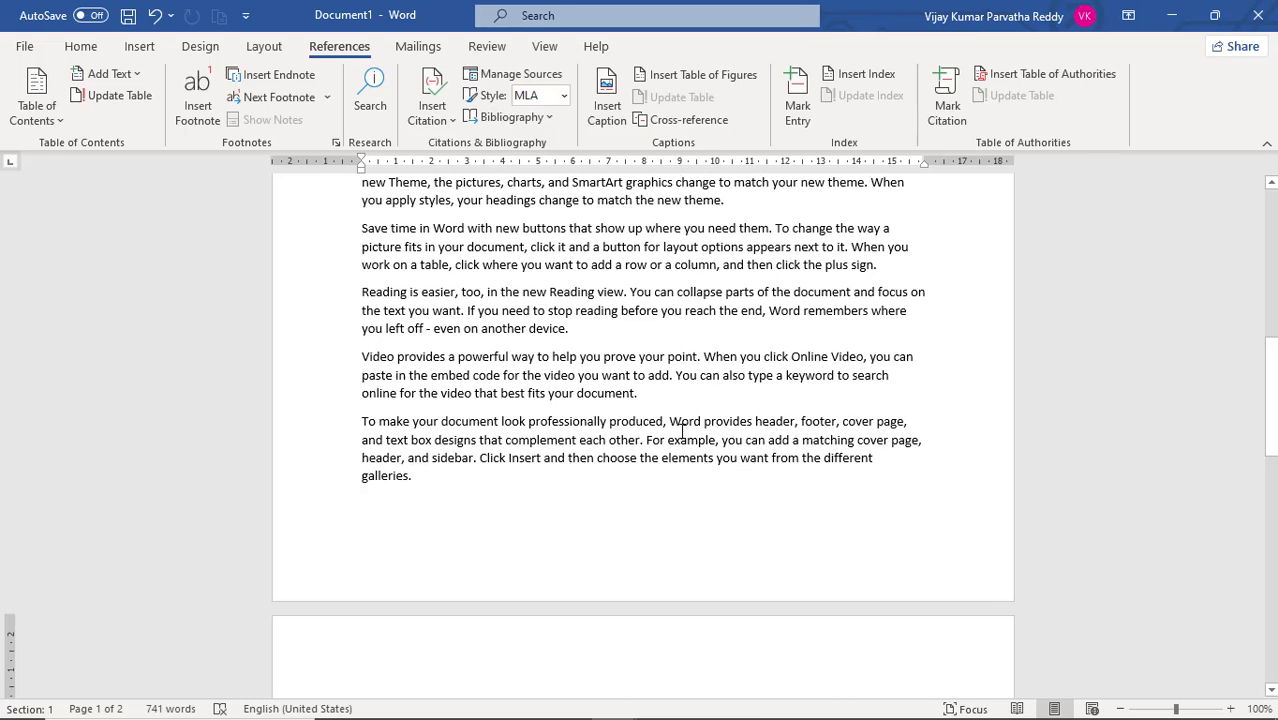
scroll(682, 430, up, 1)
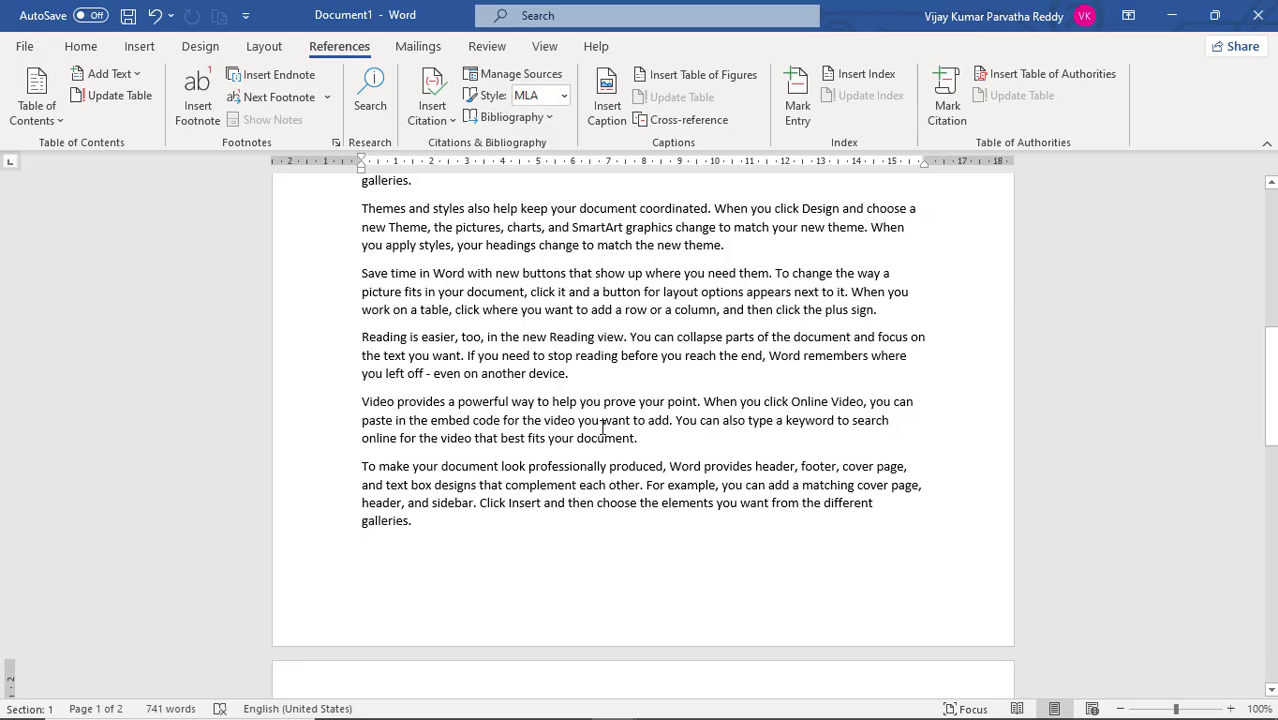
scroll(602, 427, up, 1)
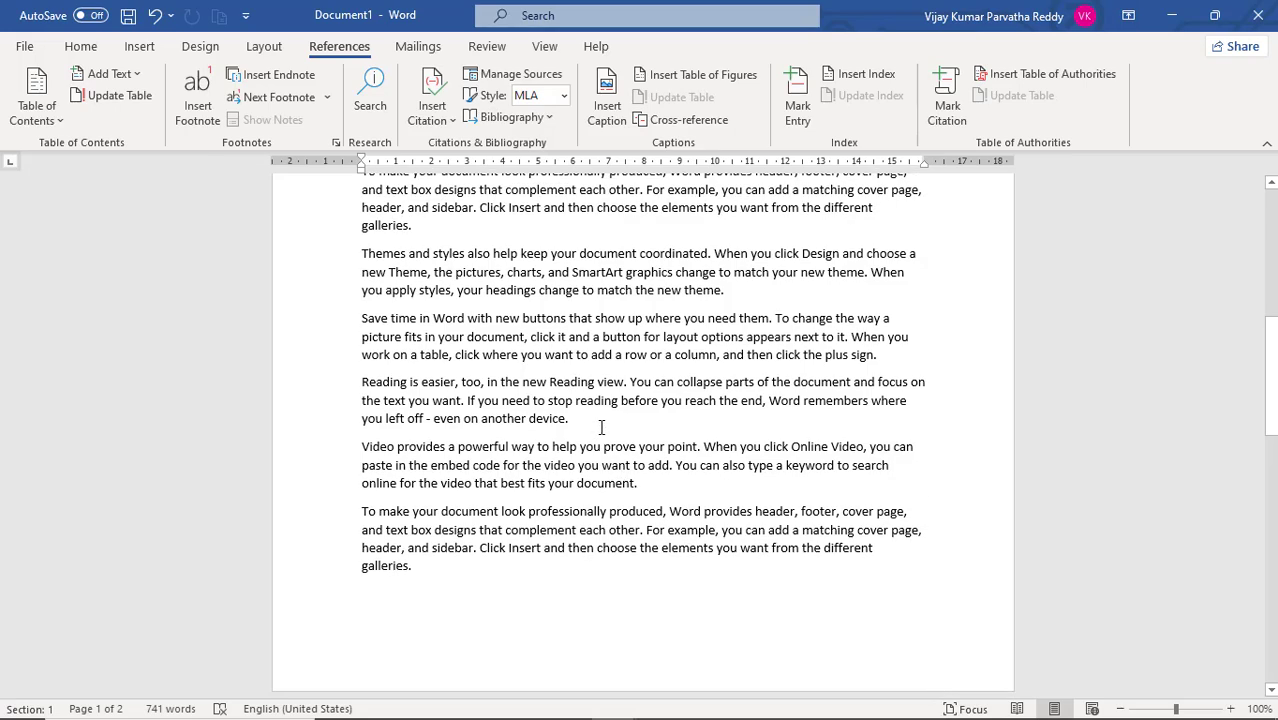
click(484, 449)
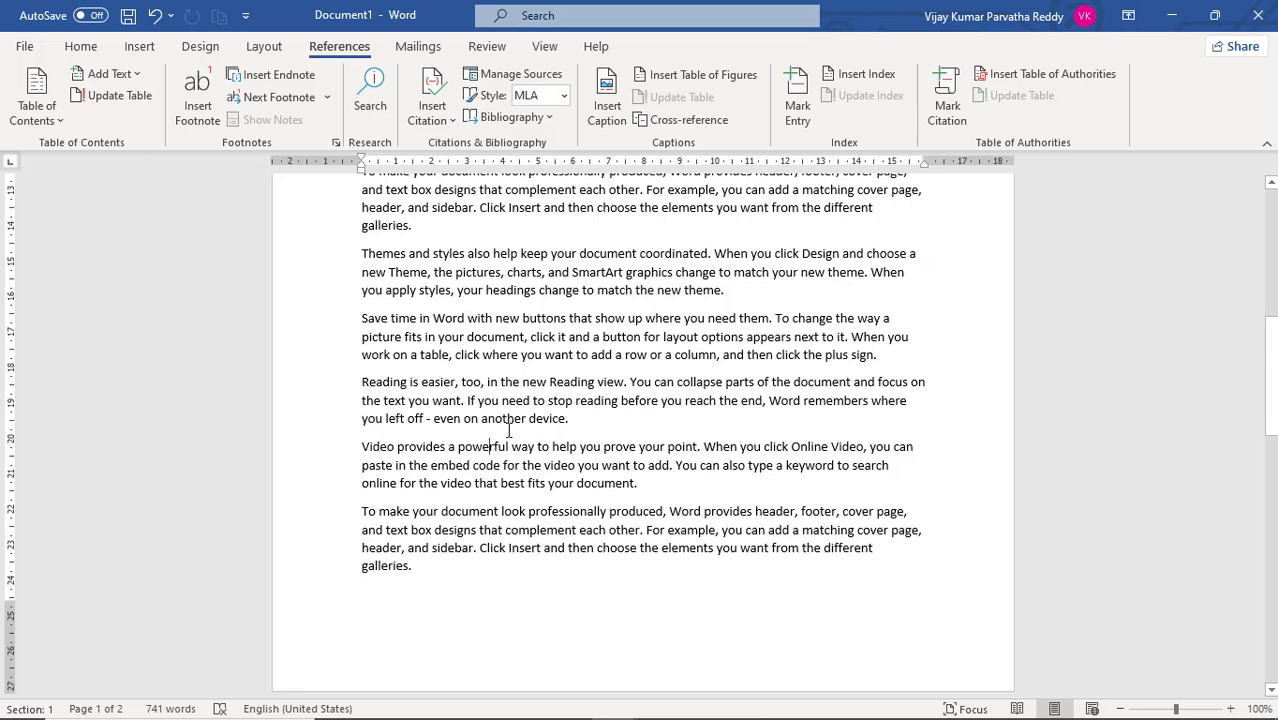
triple_click(484, 449)
click(484, 449)
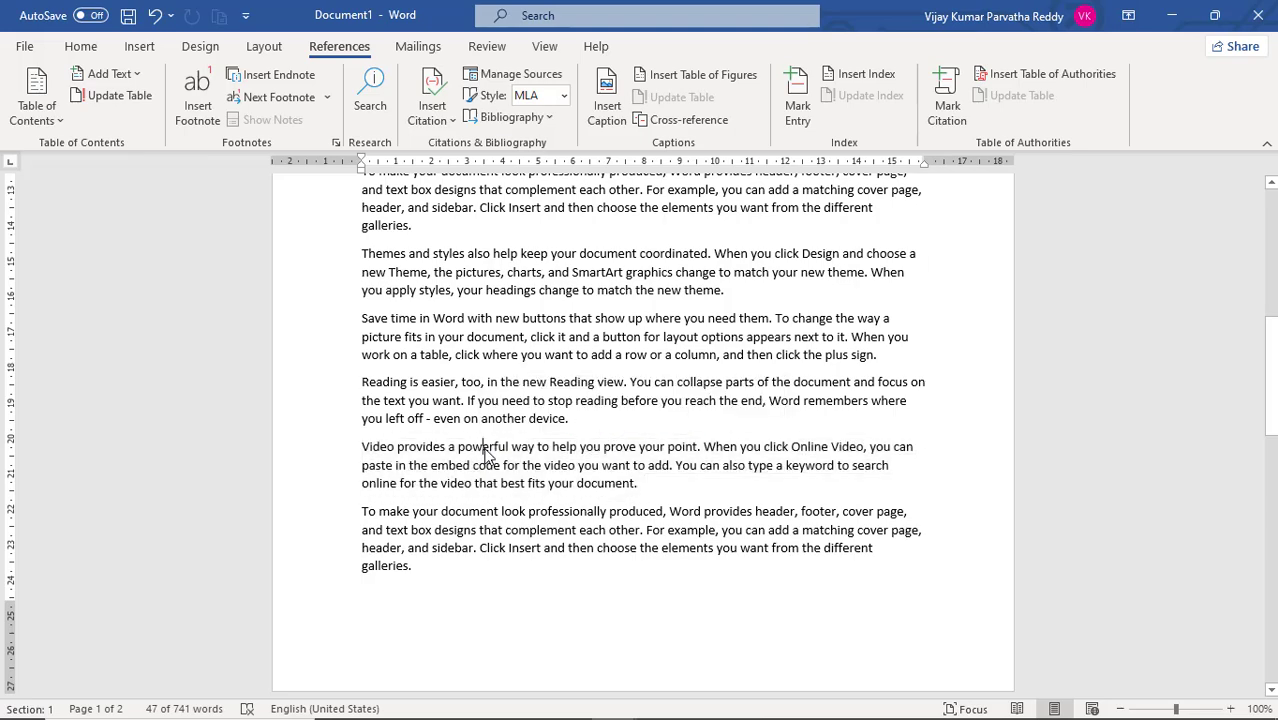
double_click(484, 449)
click(797, 105)
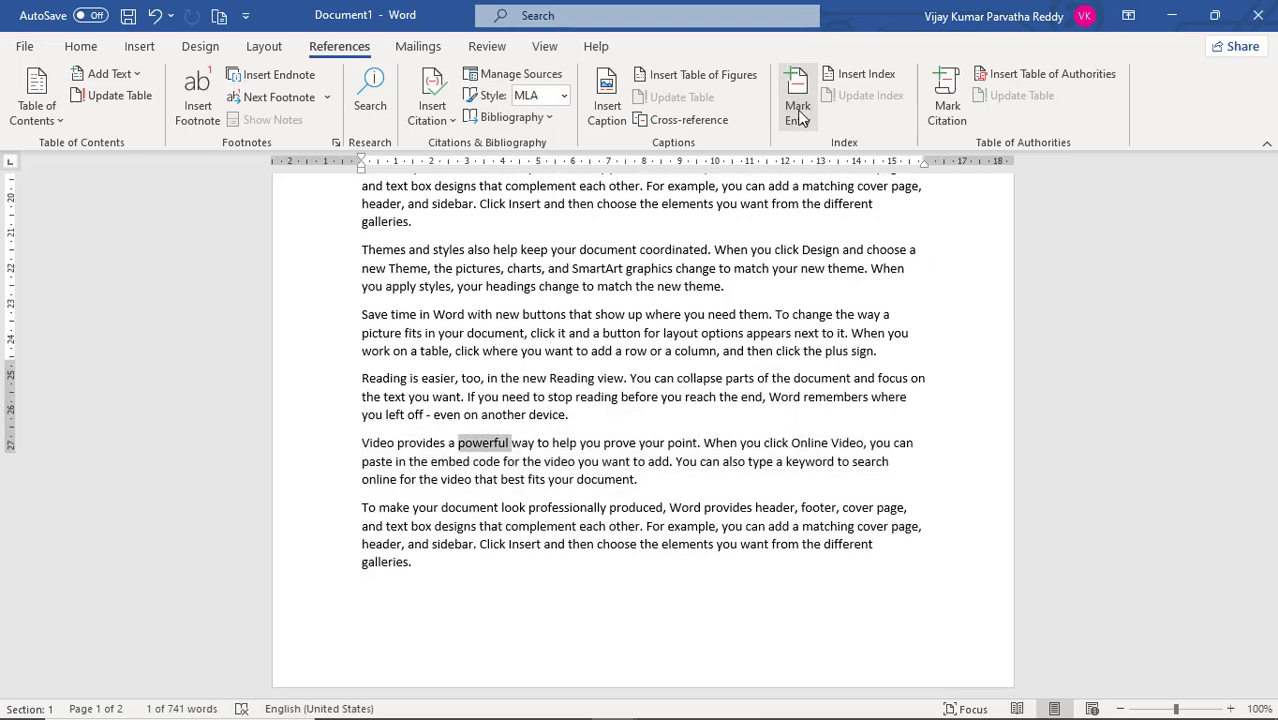
click(922, 318)
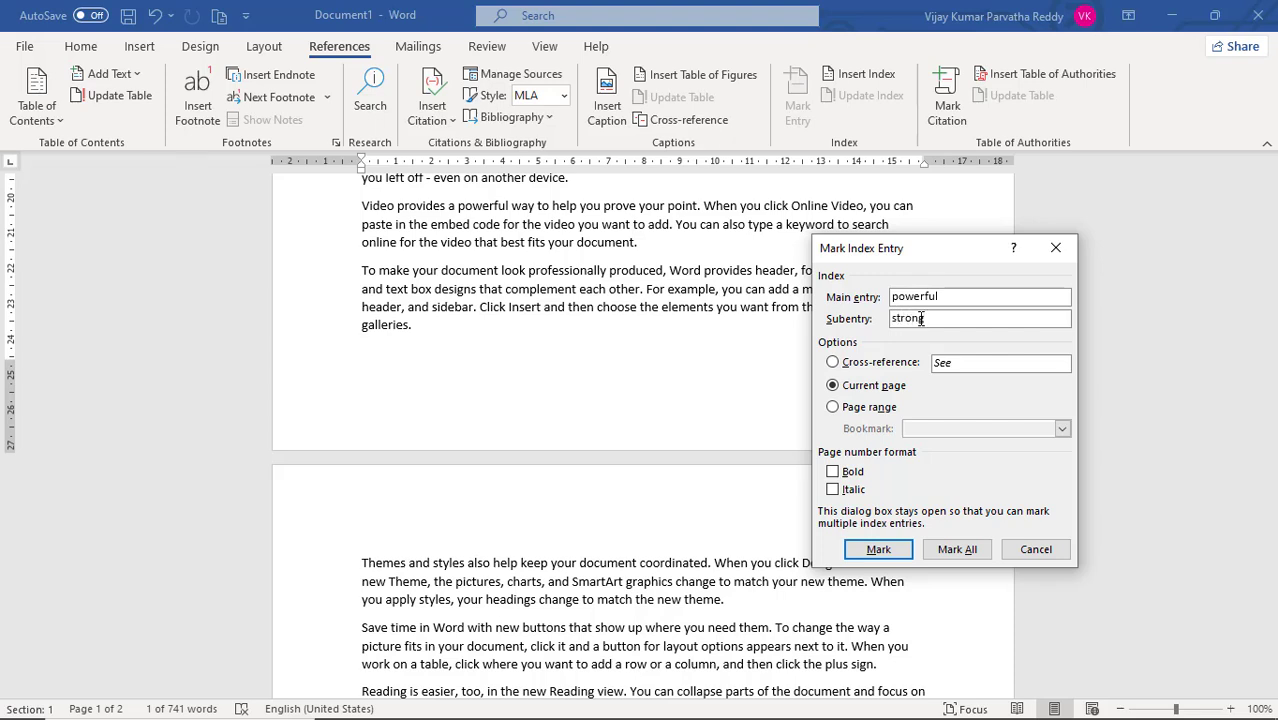
click(880, 551)
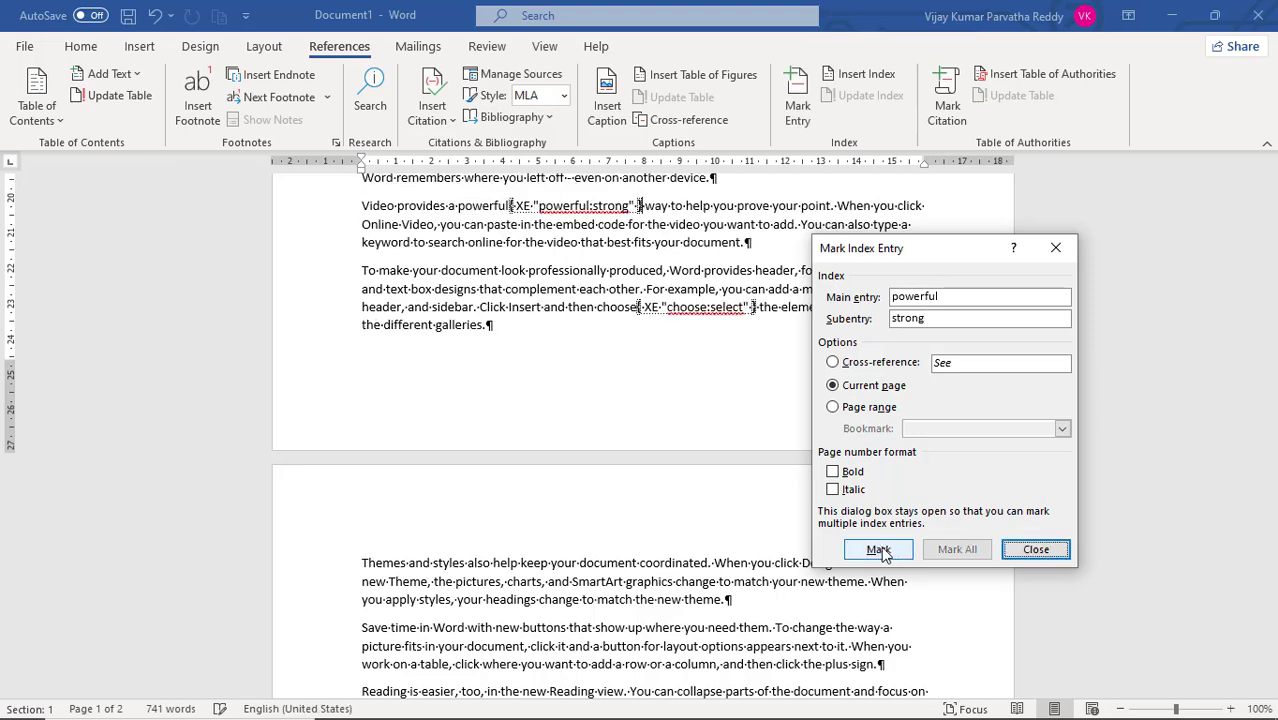
click(1035, 550)
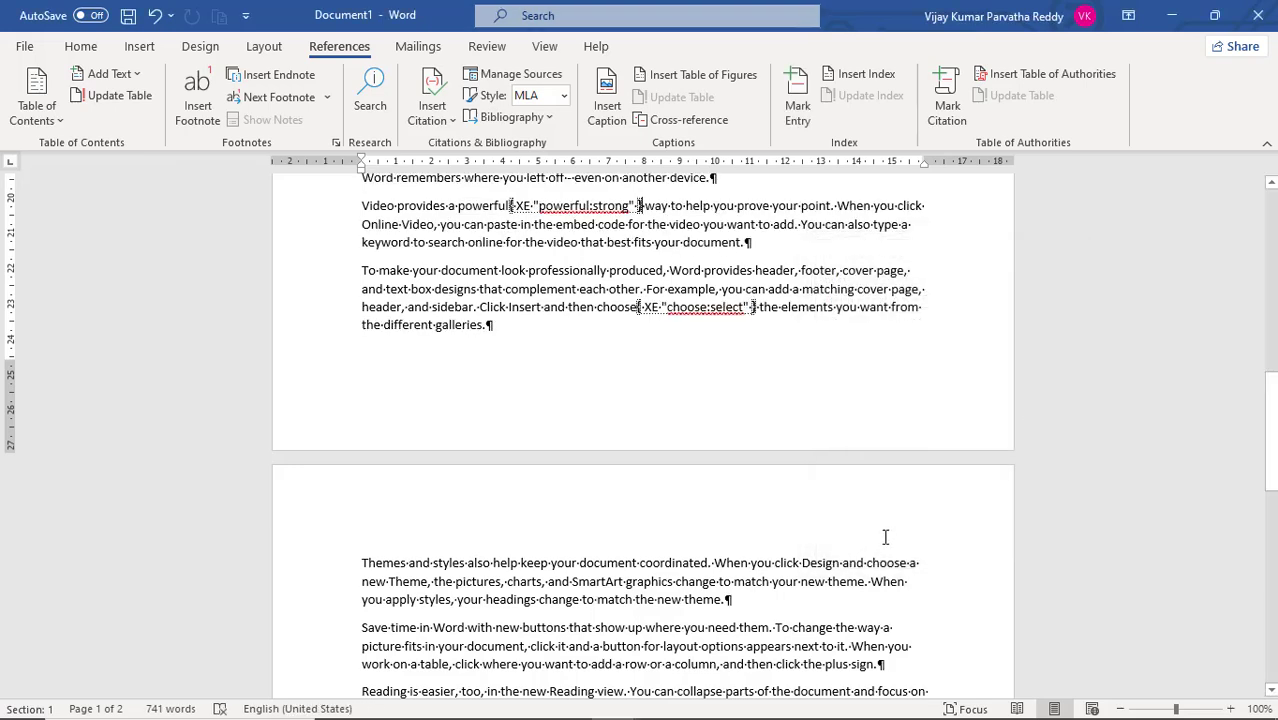
- Update the index on page 2 to include the newly marked entry, and check the entries under letter P
scroll(885, 537, down, 5)
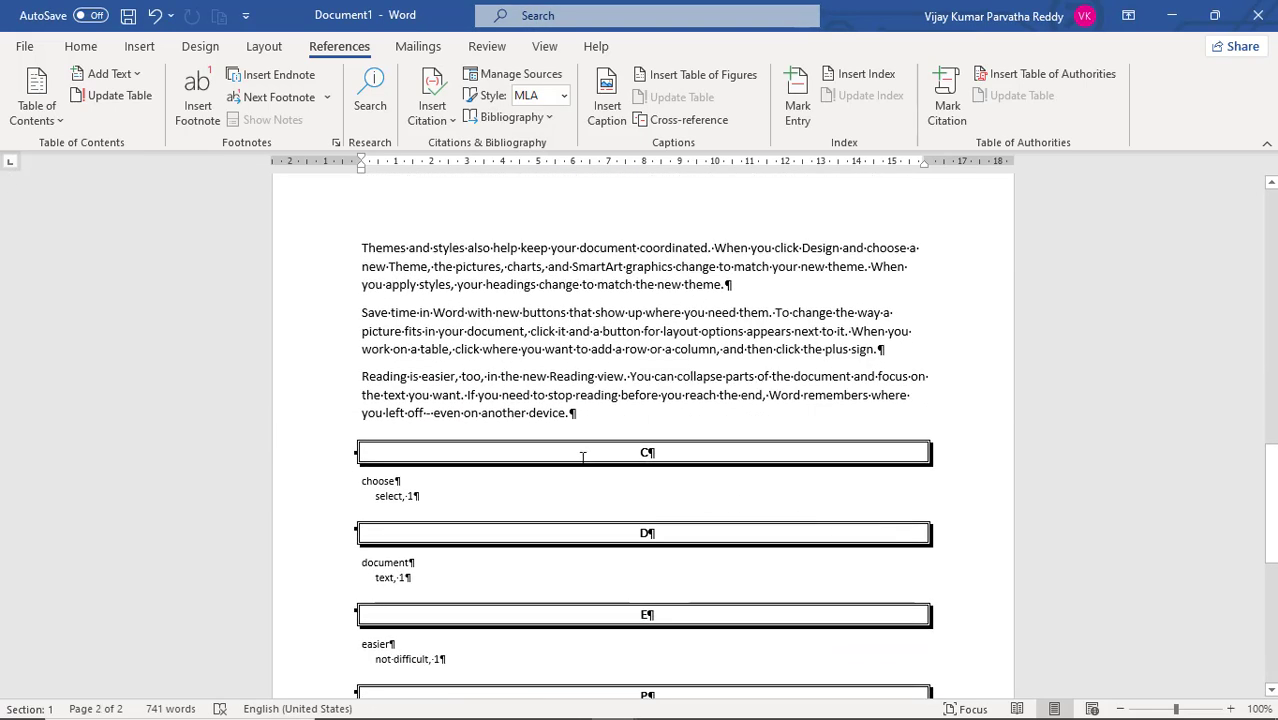
click(579, 455)
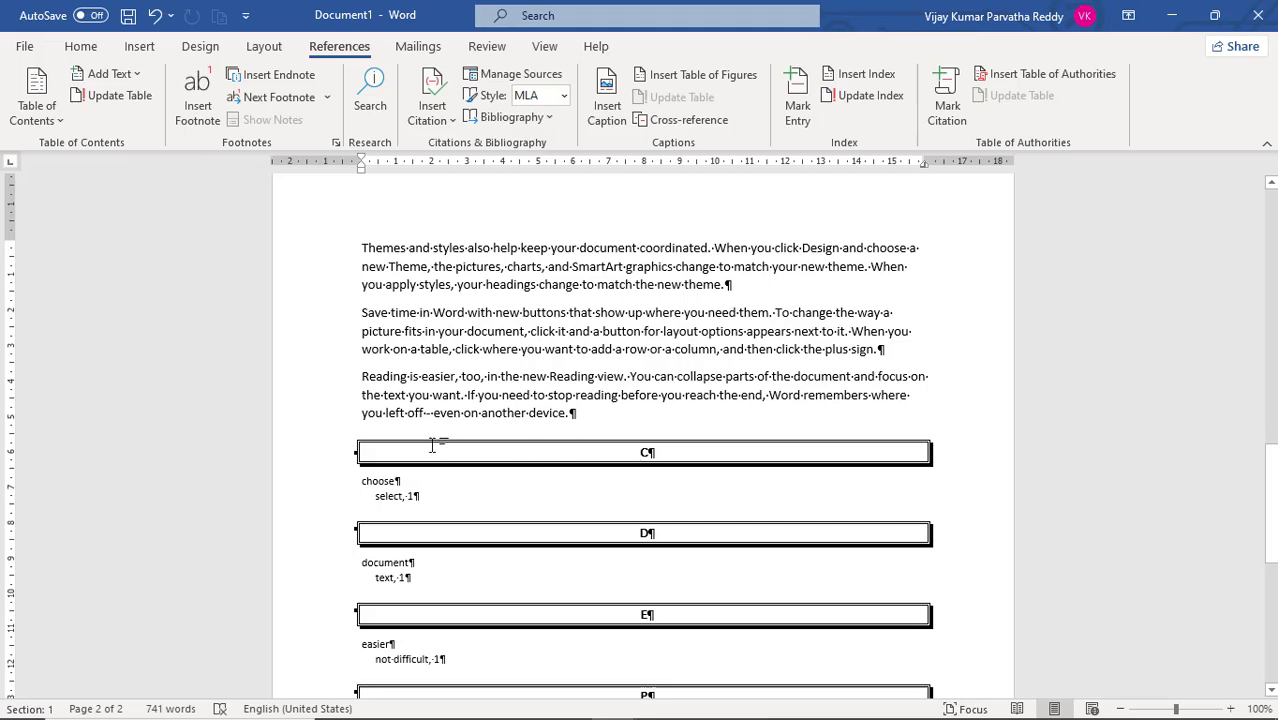
drag(430, 446, 525, 490)
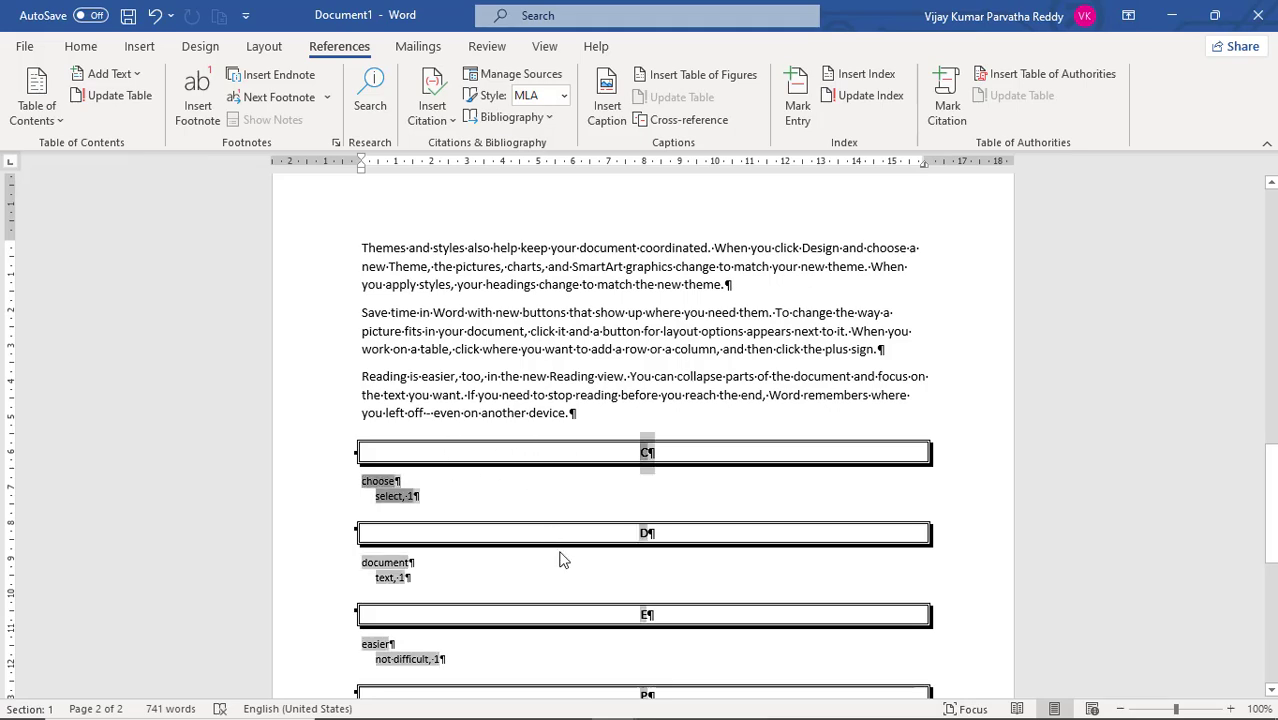
scroll(563, 561, down, 5)
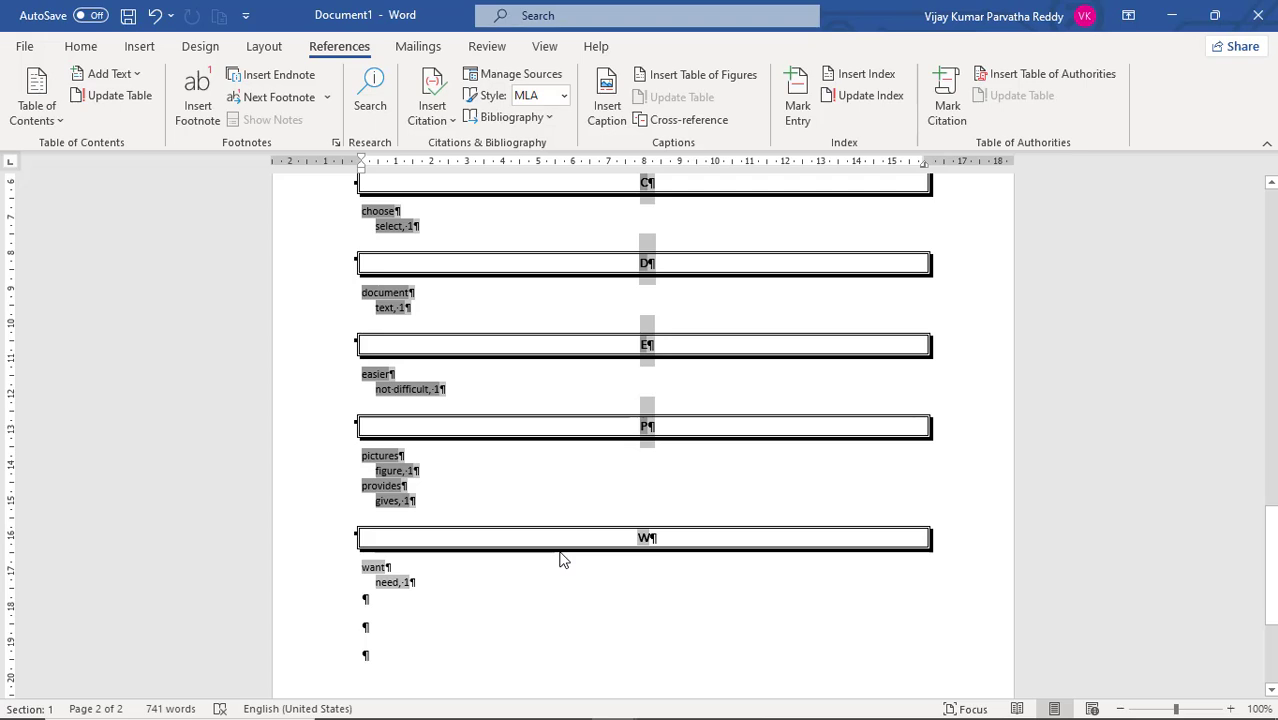
click(852, 95)
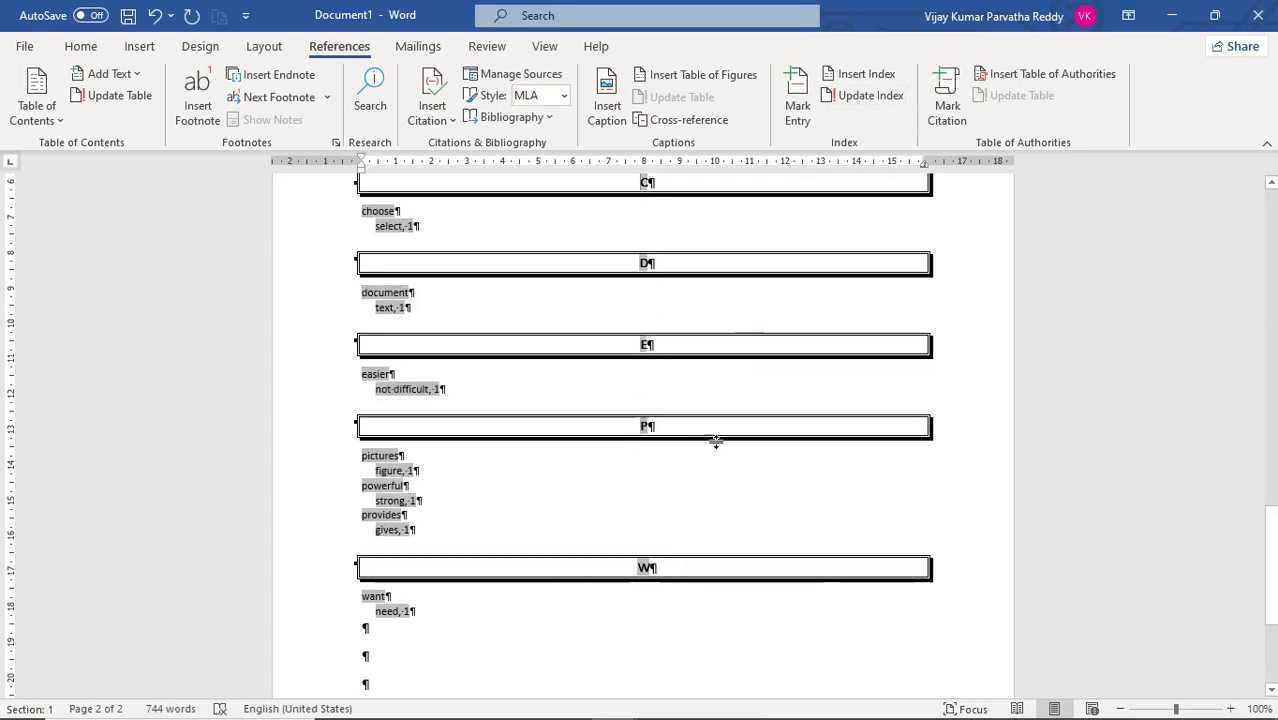
scroll(716, 457, up, 3)
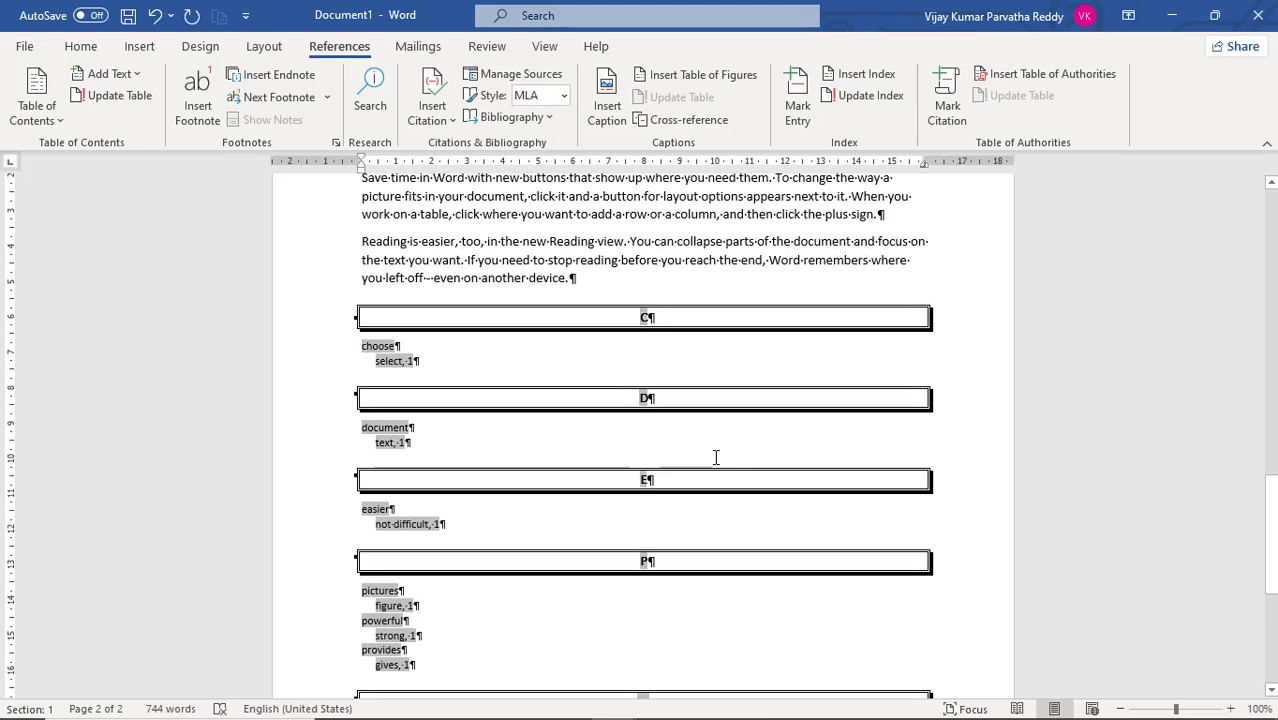
scroll(564, 466, down, 1)
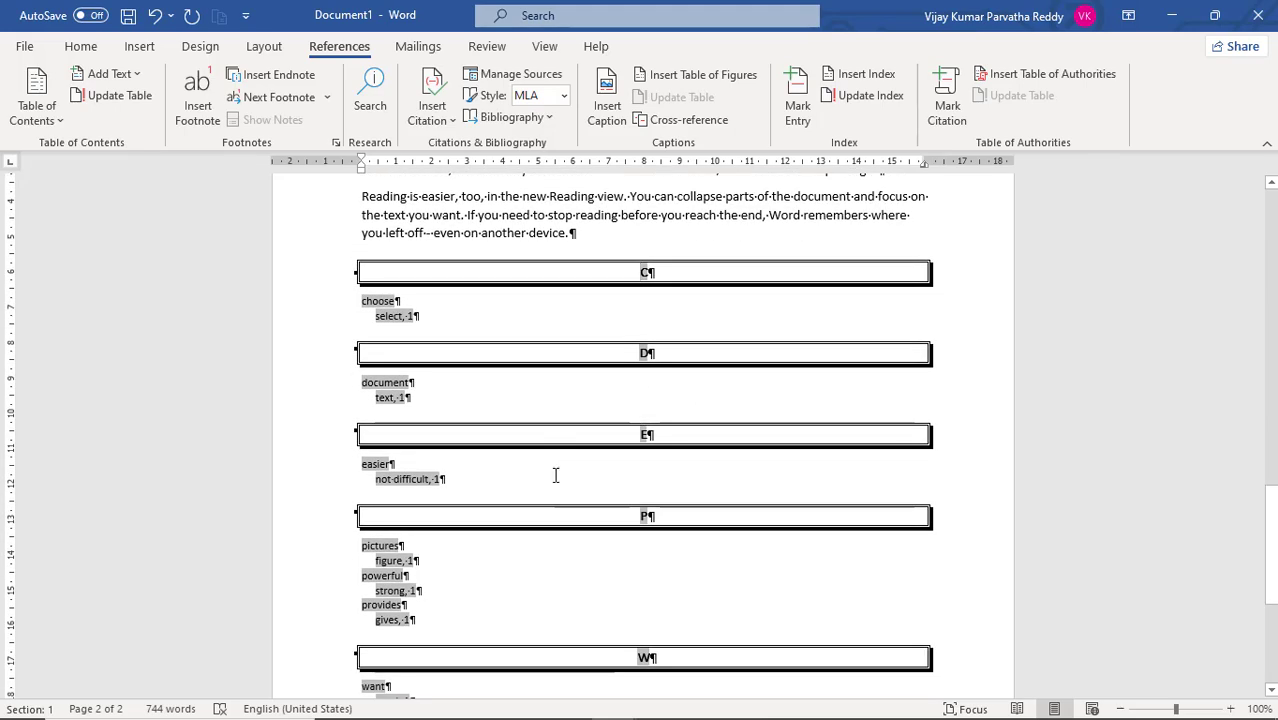
click(416, 582)
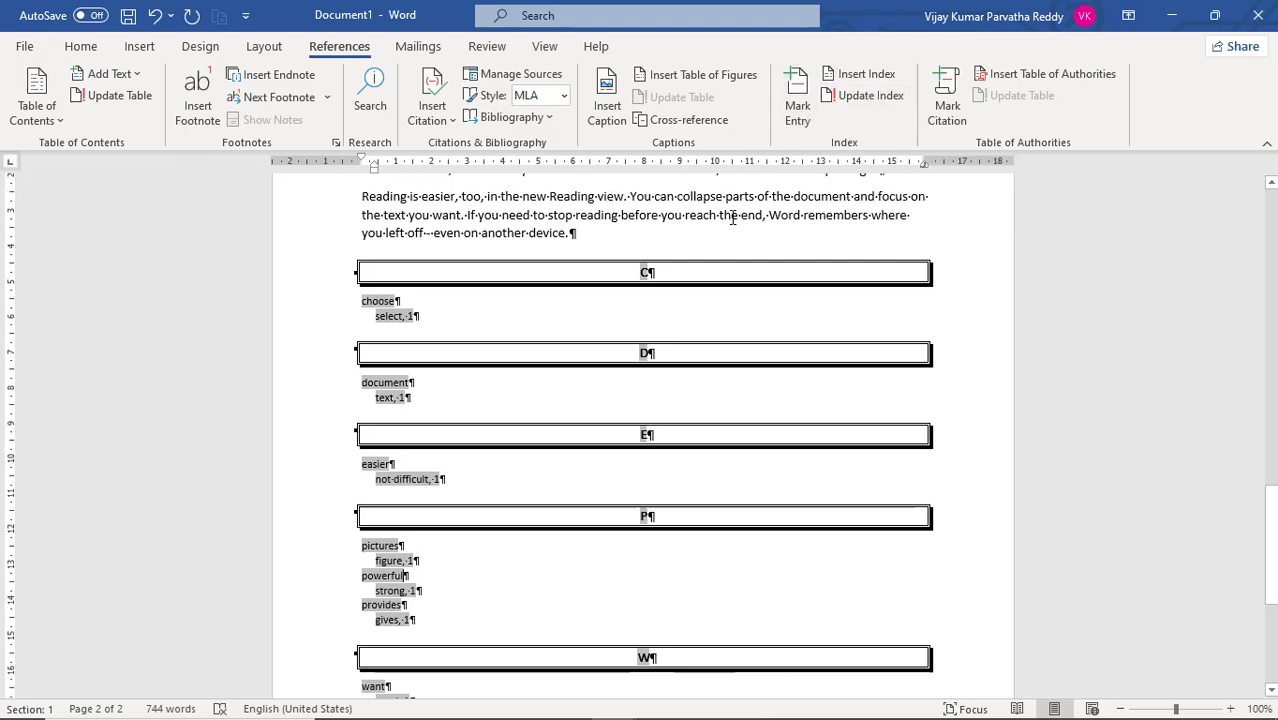
- Toggle the paragraph marks and other formatting symbols repeatedly to compare both views, leaving them hidden
scroll(730, 217, up, 5)
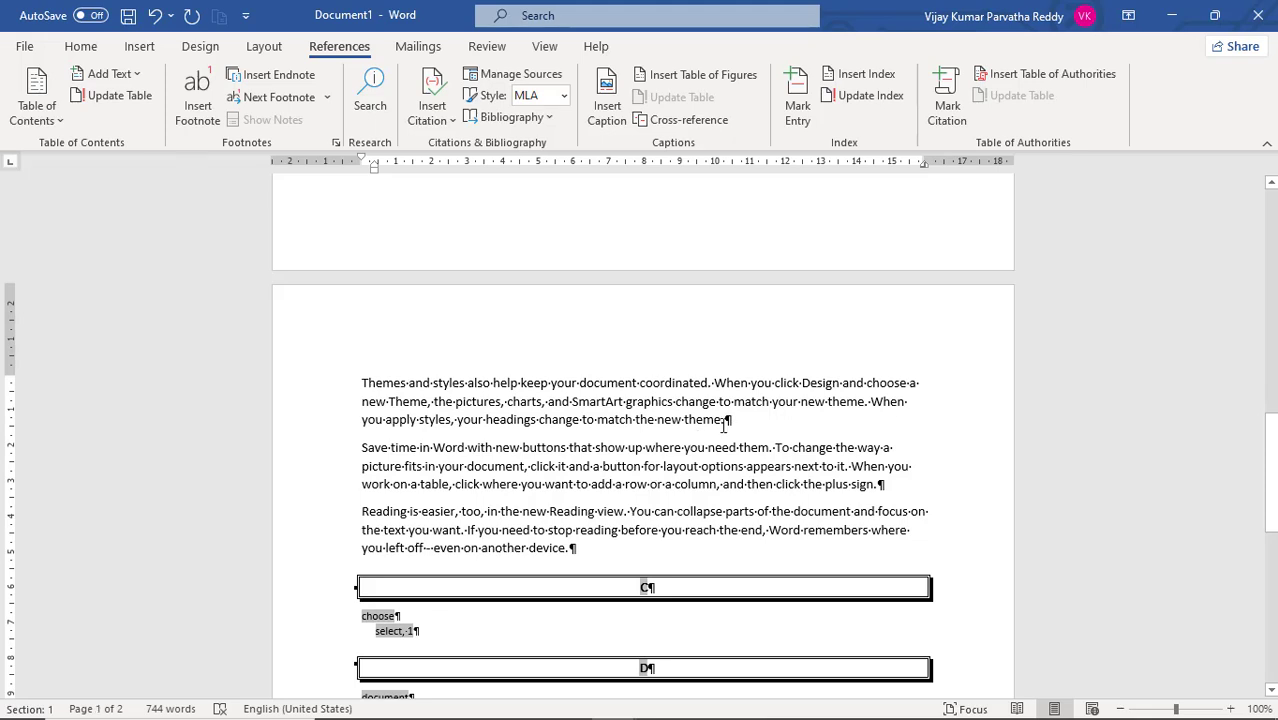
click(80, 47)
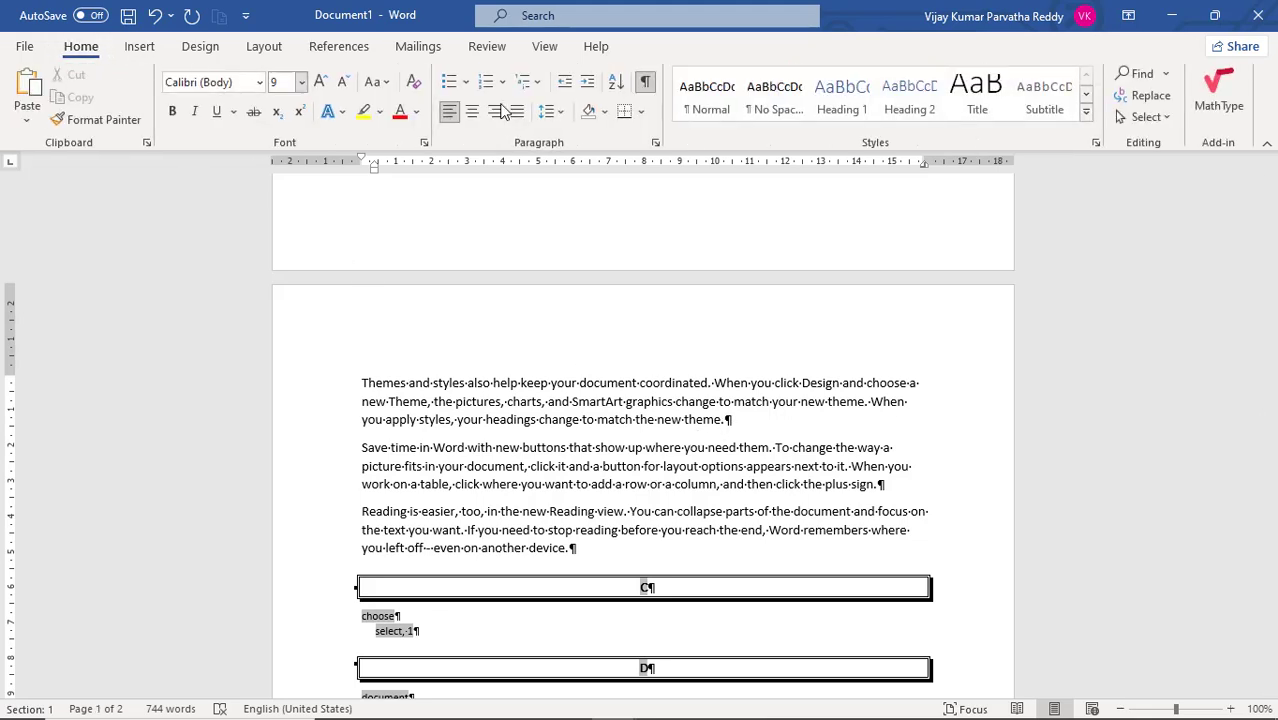
click(646, 86)
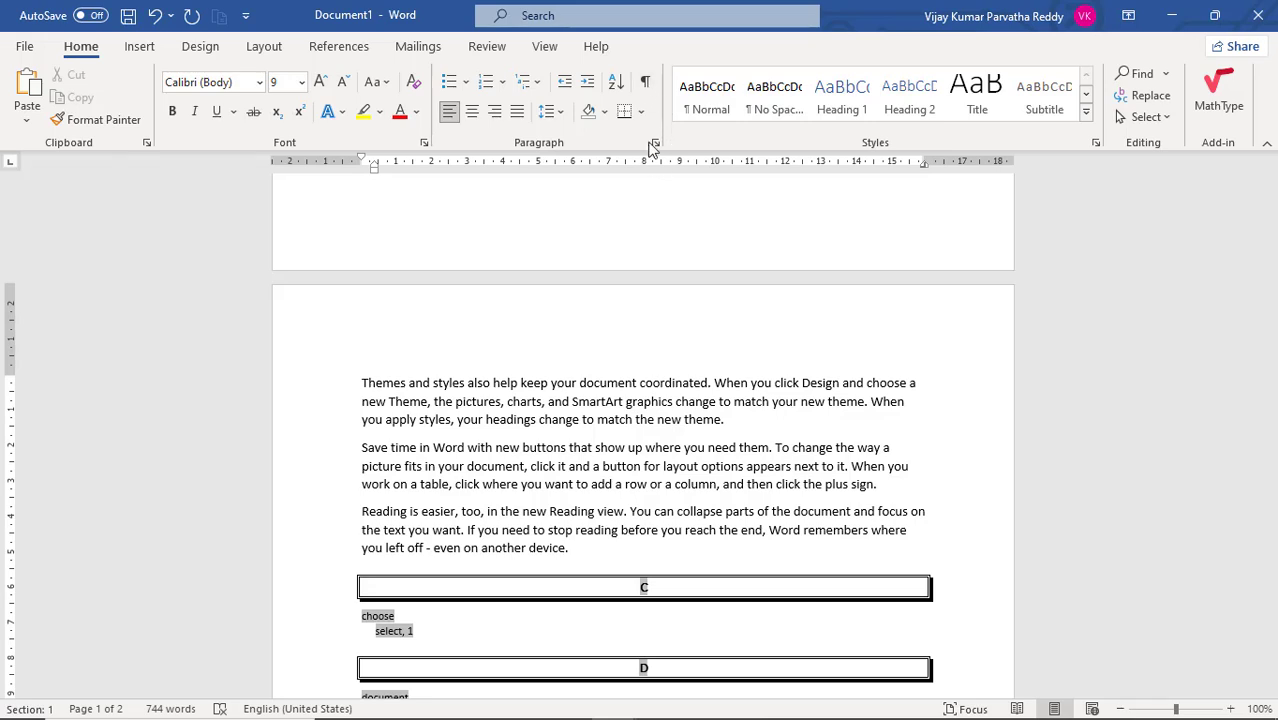
click(646, 86)
click(646, 86)
click(646, 86)
click(646, 86)
click(646, 86)
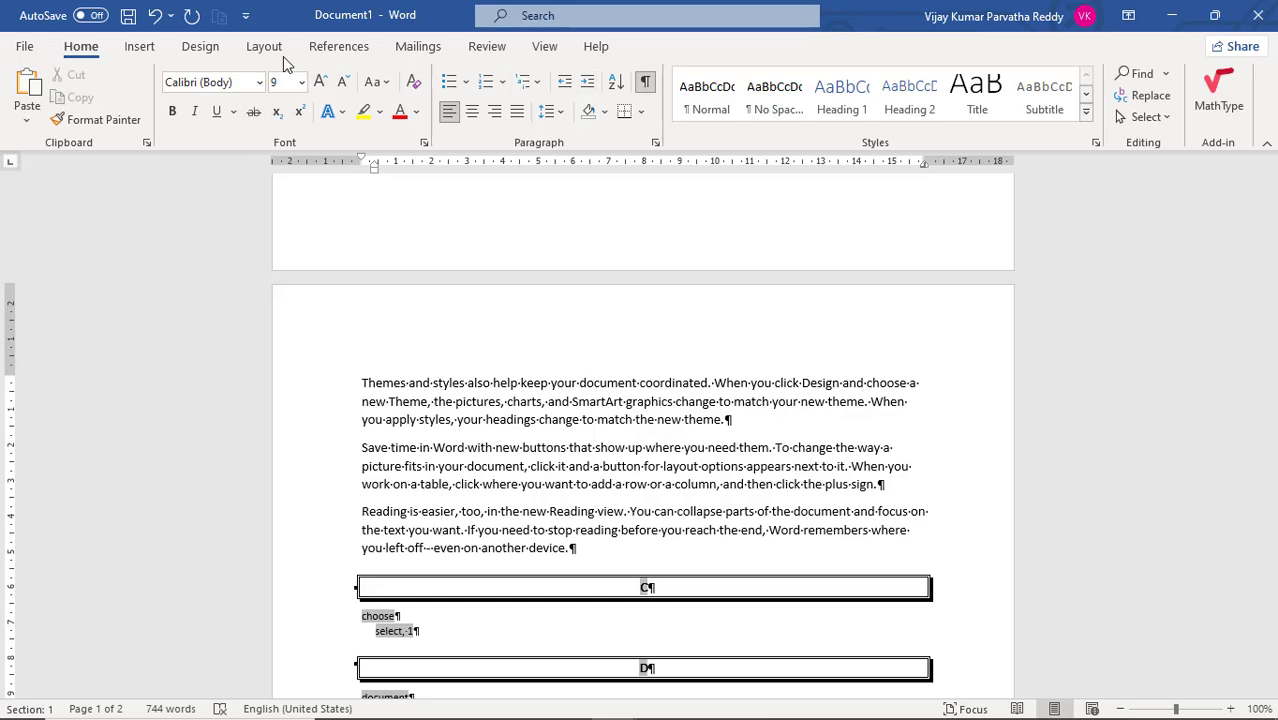
click(646, 88)
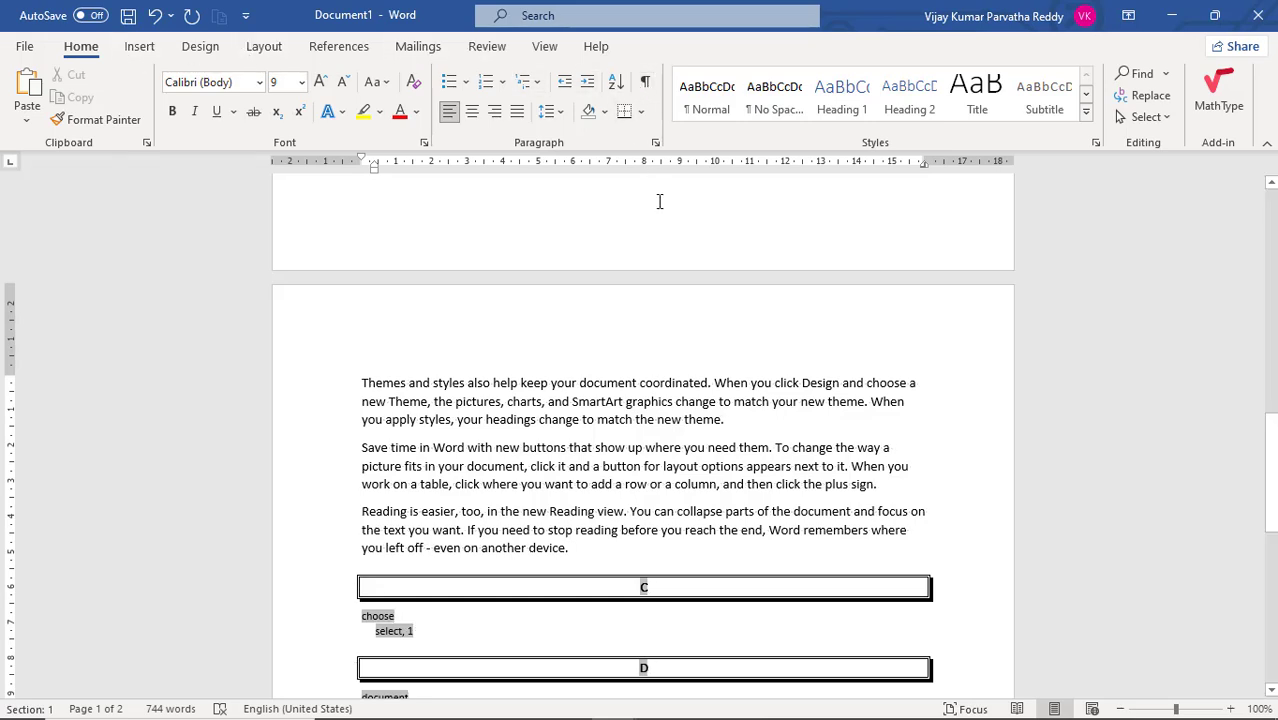